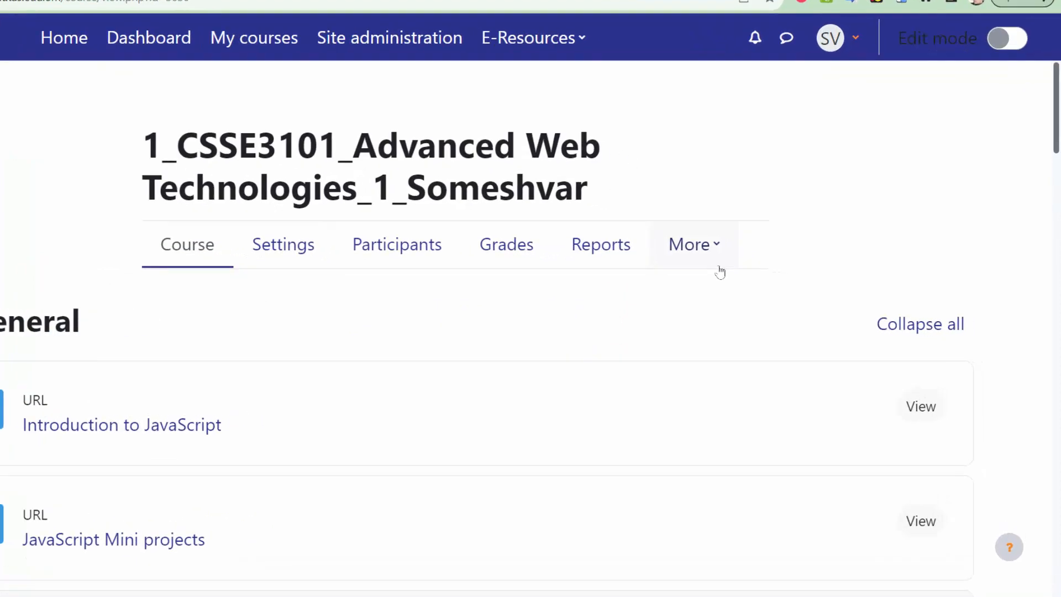
# Step: Open the course's question bank and switch it to the question categories page
pyautogui.click(755, 260)
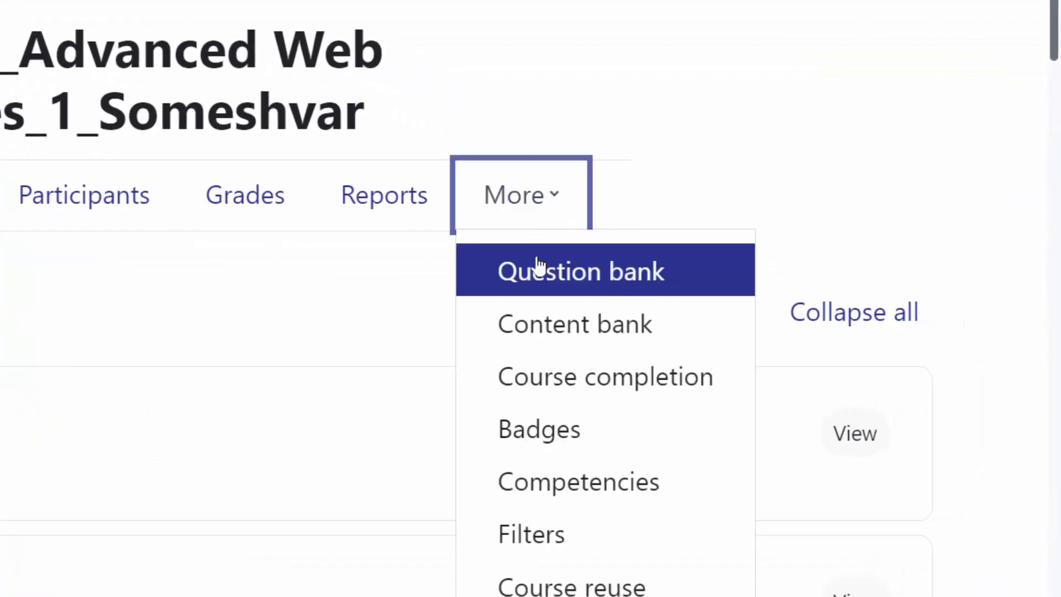
pyautogui.click(587, 281)
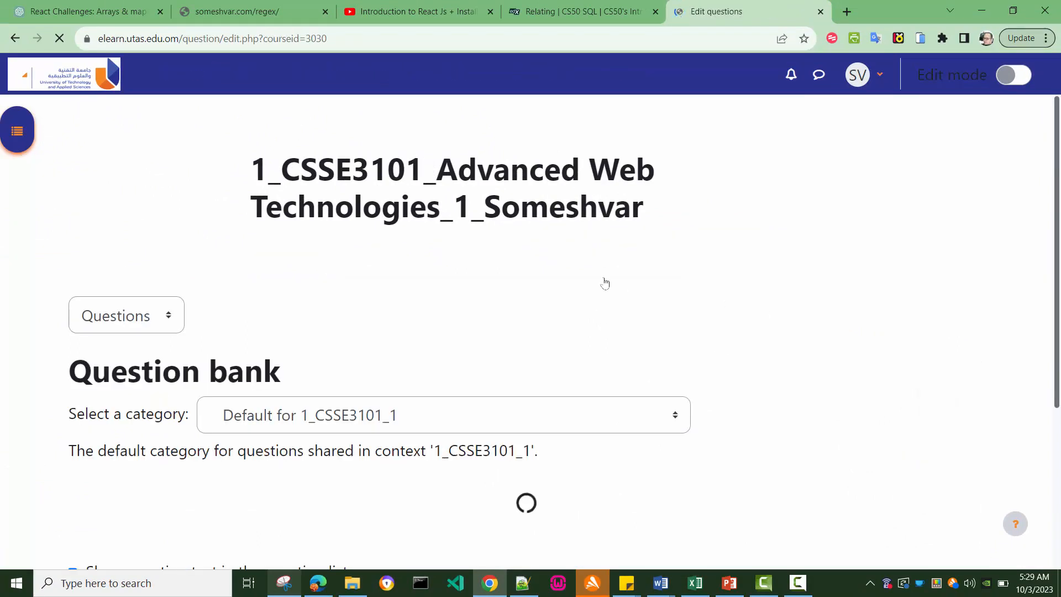
pyautogui.scroll(-1, 570, 276)
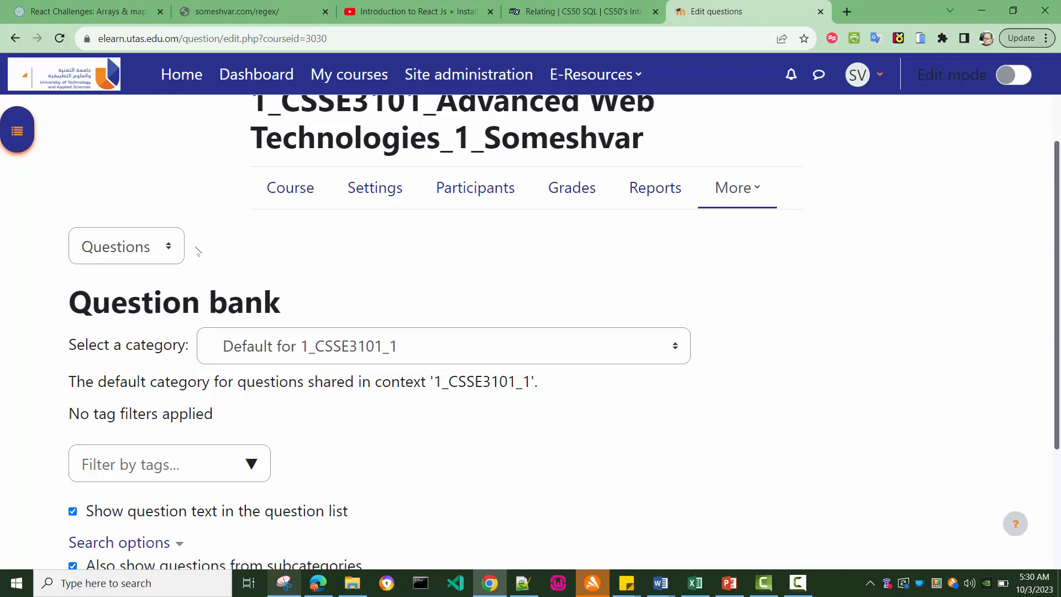
pyautogui.click(164, 255)
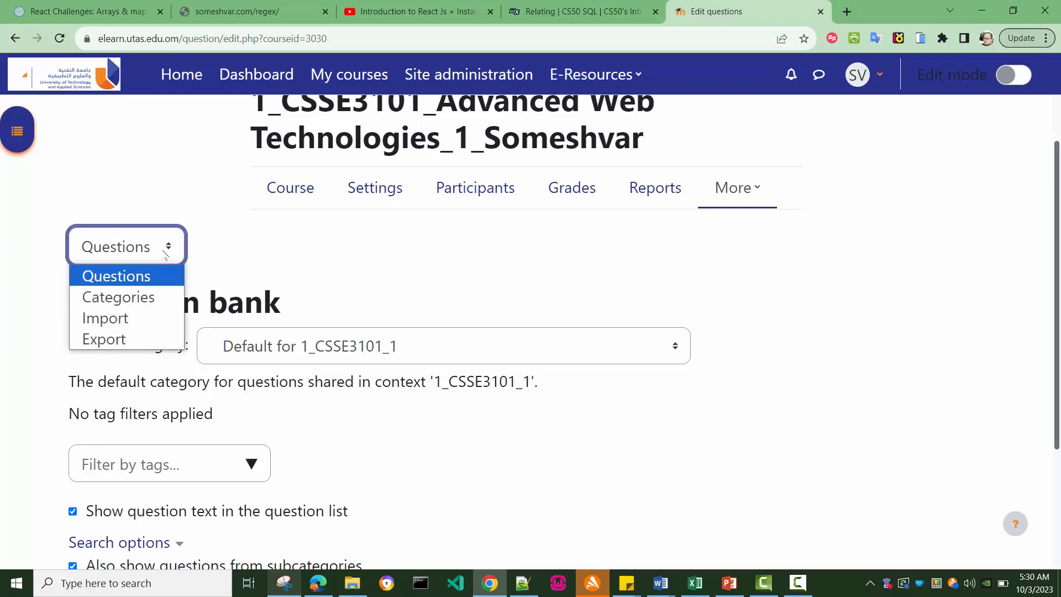
pyautogui.click(130, 302)
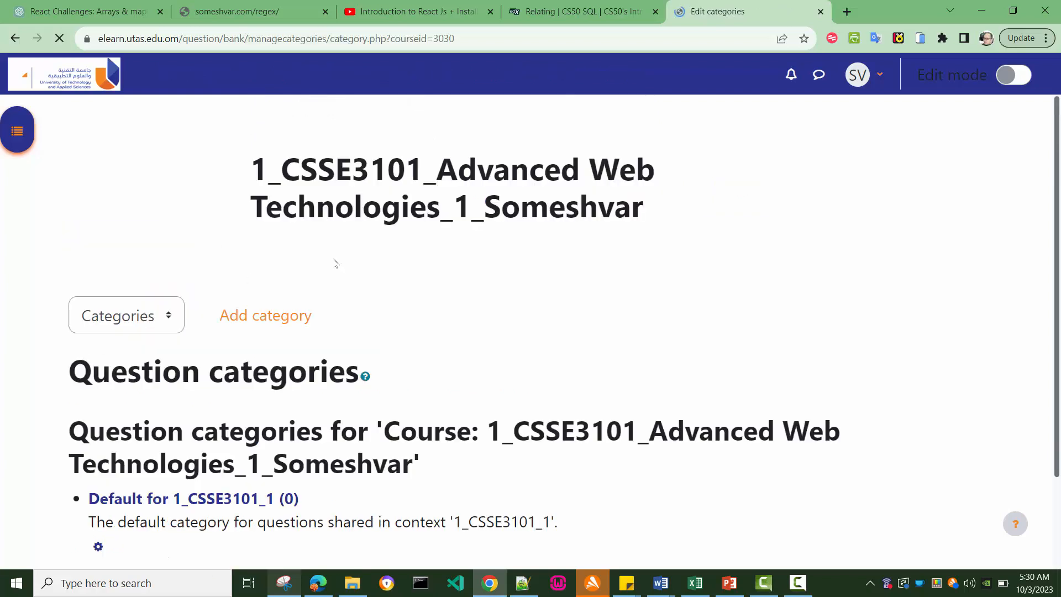
pyautogui.scroll(-2, 335, 263)
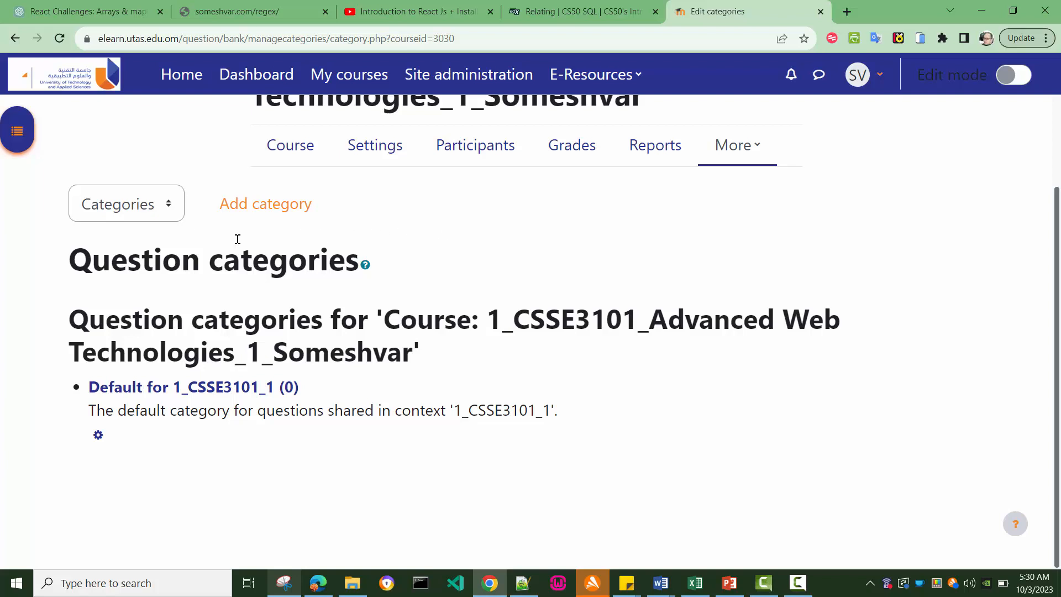
# Step: Add a question category named Quiz-I under the parent Default for 1_CSSE3101_1, leaving the category info empty
pyautogui.click(257, 208)
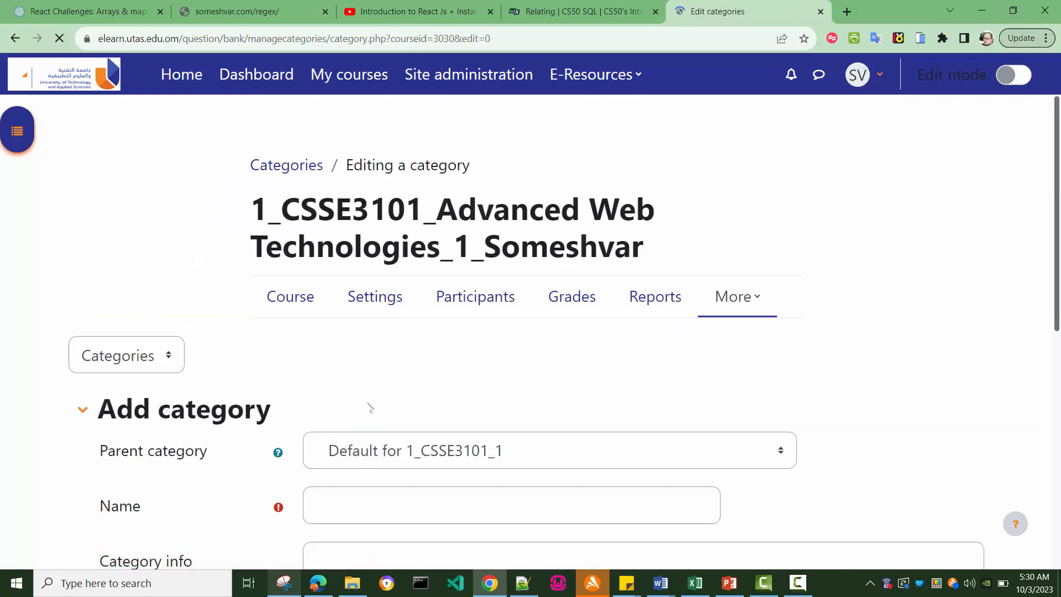
pyautogui.scroll(-3, 420, 387)
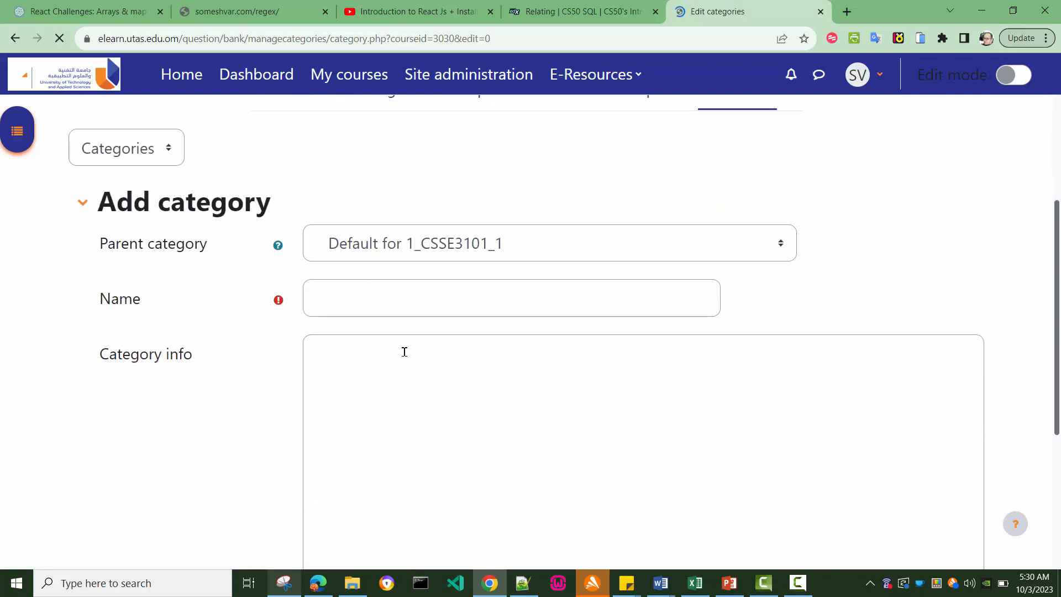
pyautogui.click(343, 297)
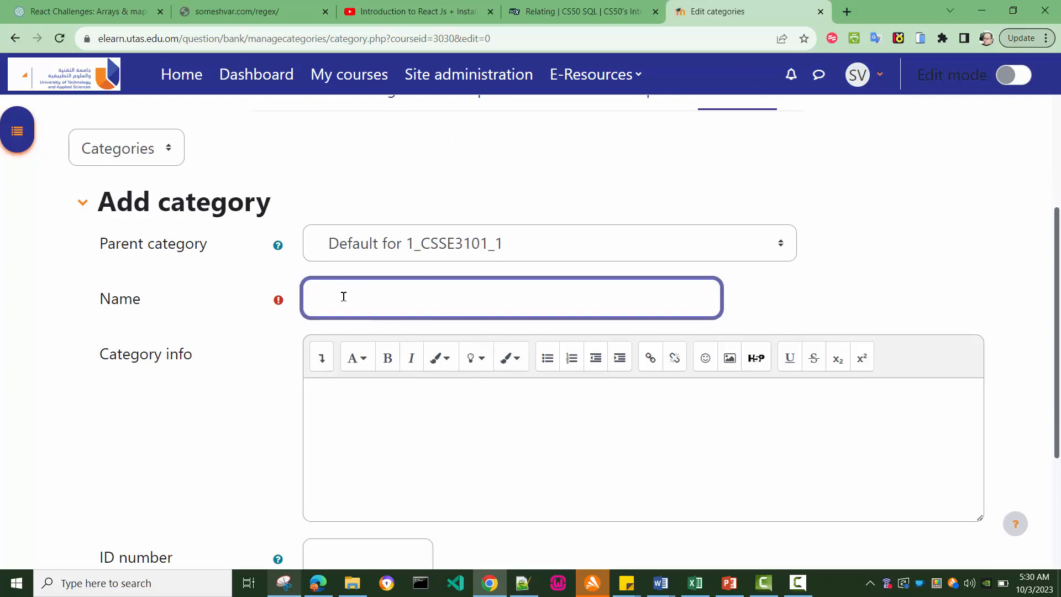
pyautogui.write('Quiz-I')
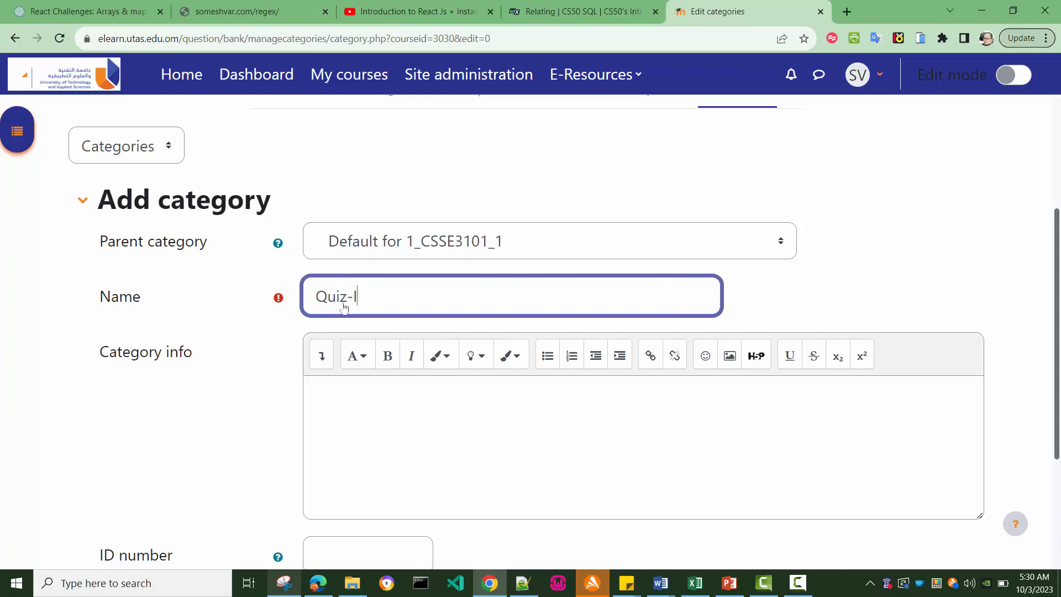
pyautogui.scroll(-1, 344, 309)
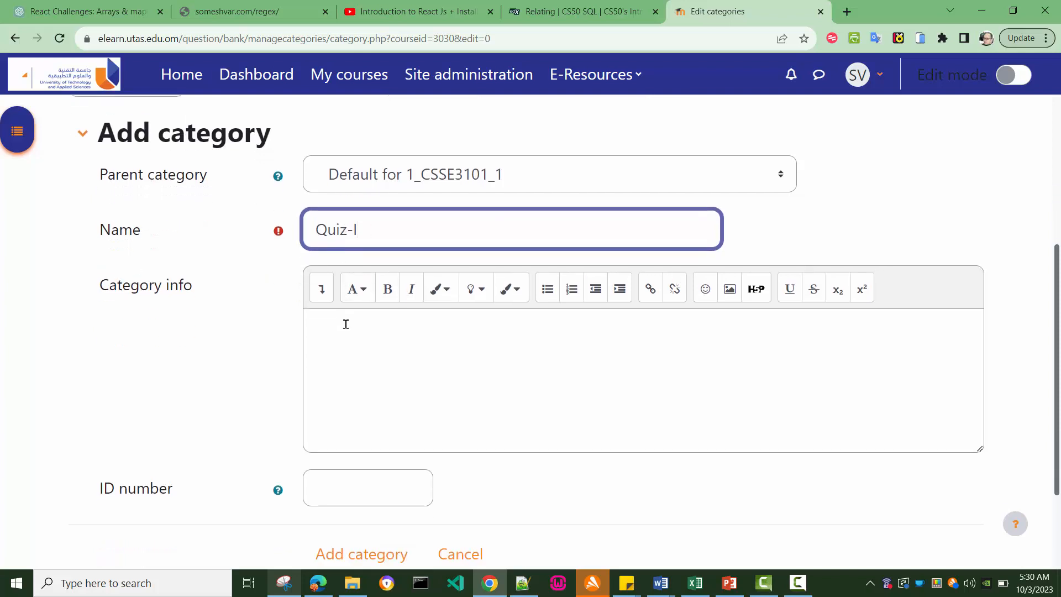
pyautogui.click(347, 324)
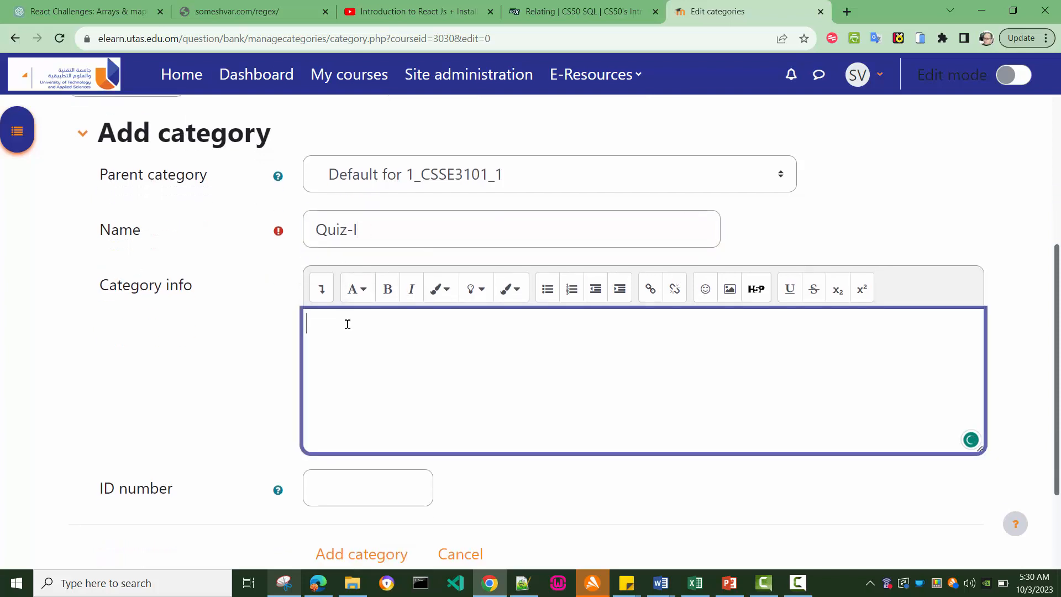
pyautogui.scroll(-1, 420, 343)
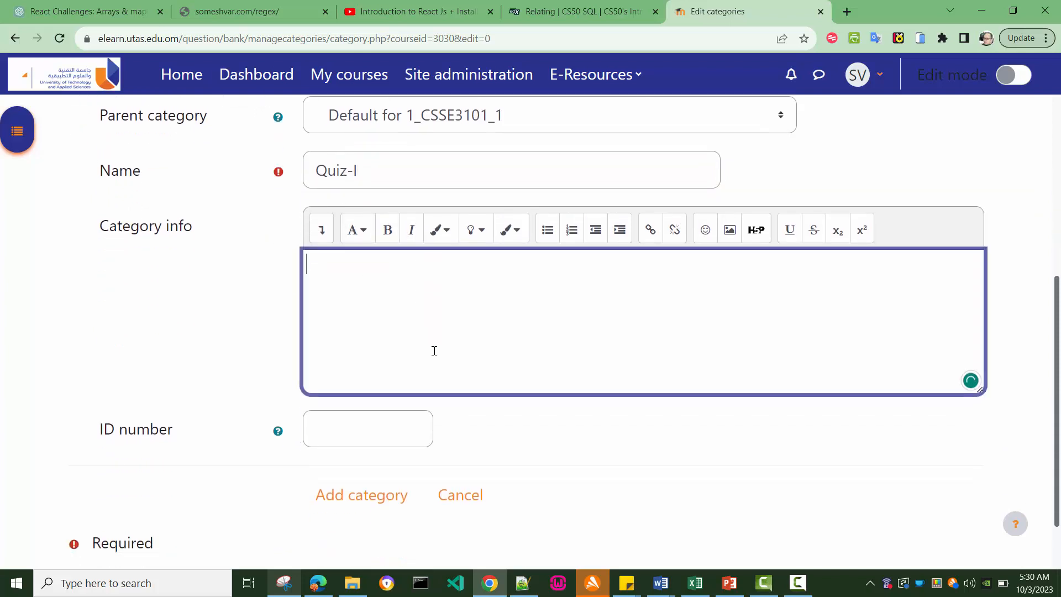
pyautogui.click(349, 487)
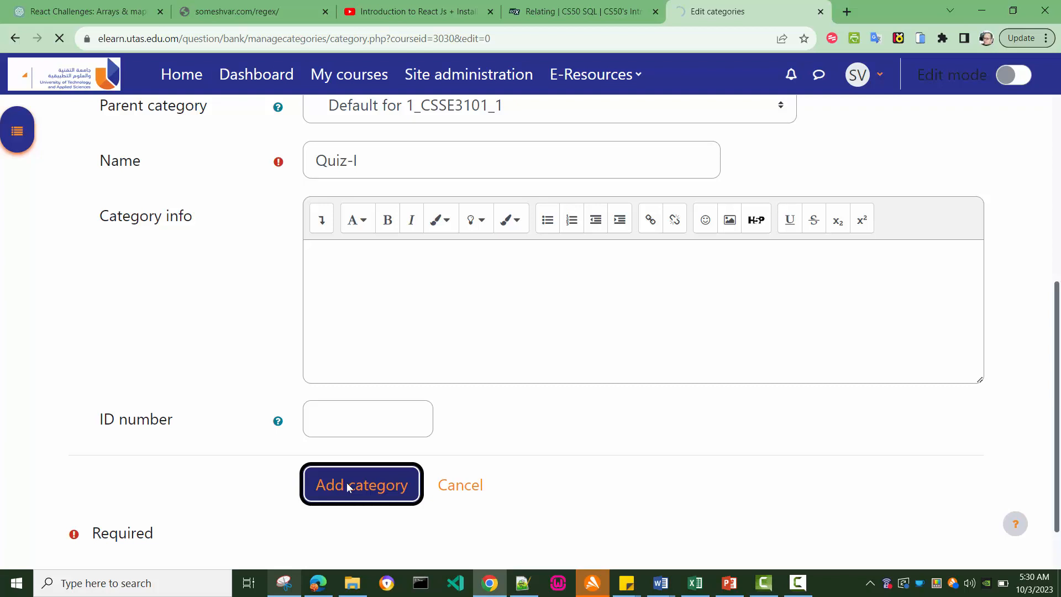
pyautogui.scroll(-2, 369, 433)
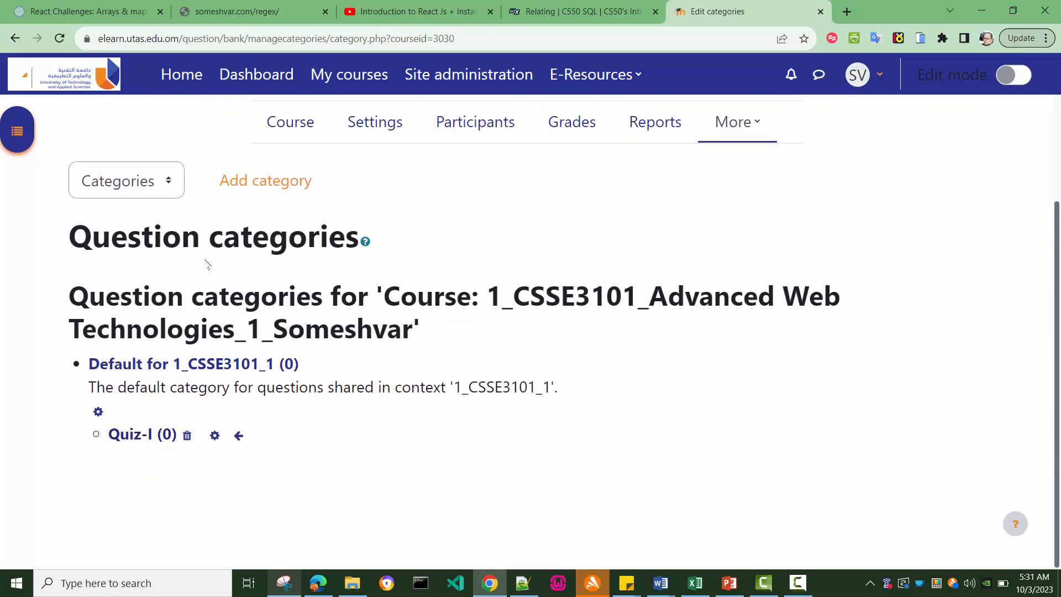
pyautogui.moveTo(69, 236); pyautogui.dragTo(360, 238)
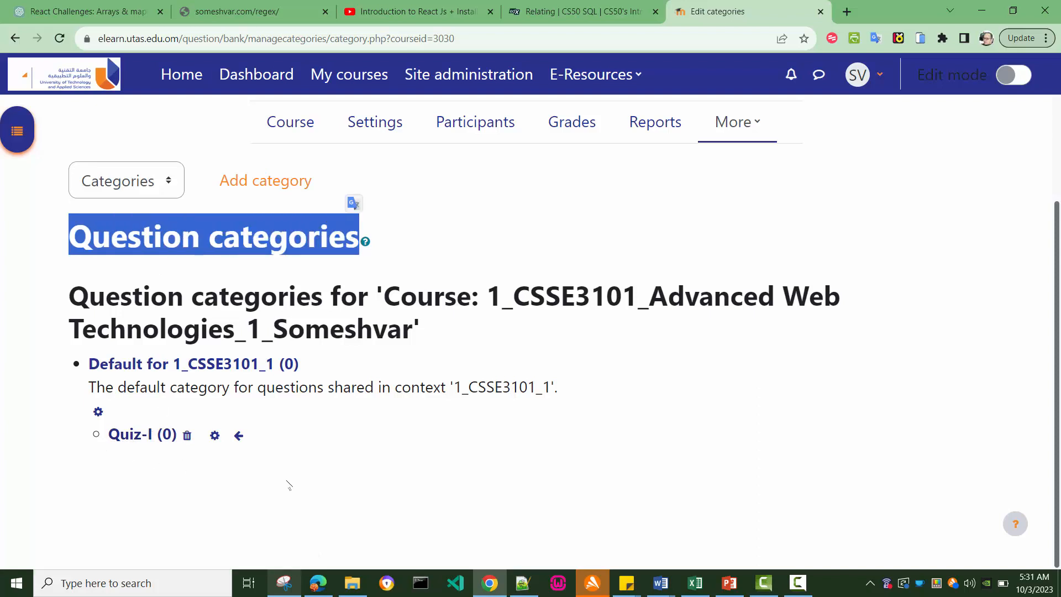
# Step: Add a second question category named Quiz-II under the parent Default for 1_CSSE3101_1
pyautogui.click(265, 186)
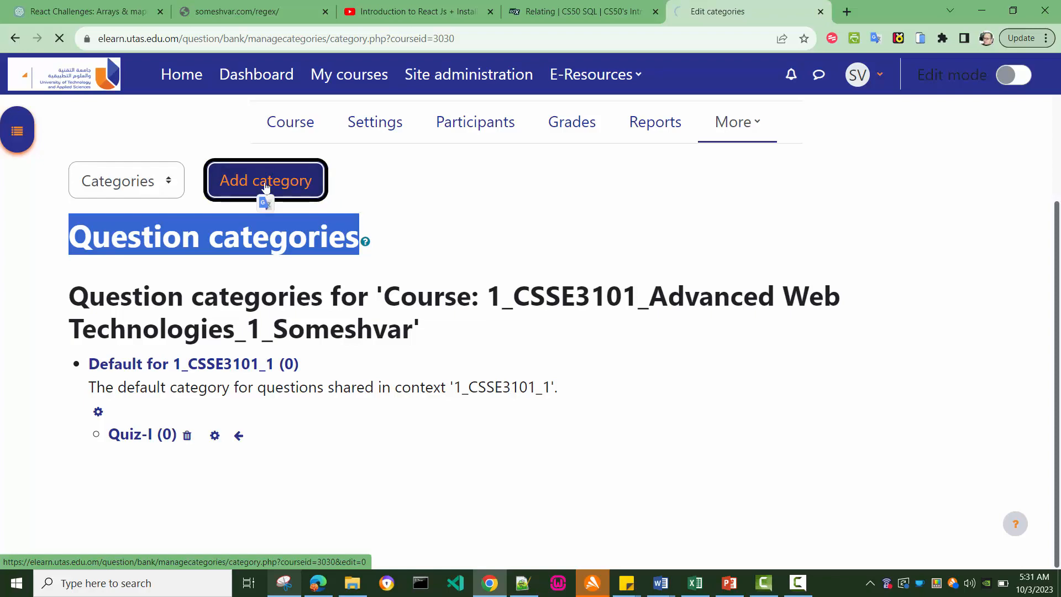
pyautogui.scroll(-5, 341, 315)
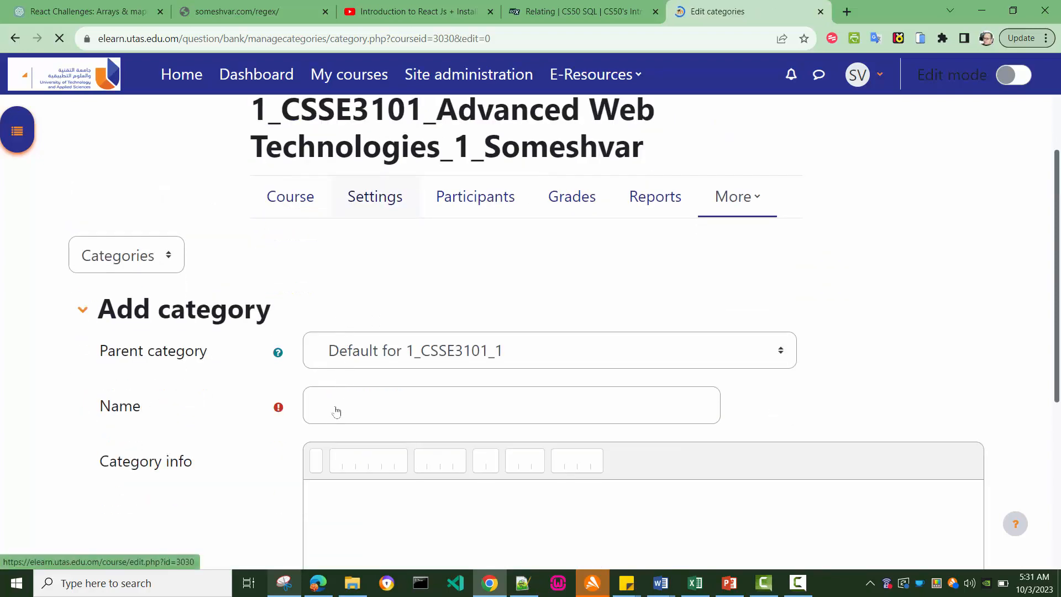
pyautogui.click(349, 230)
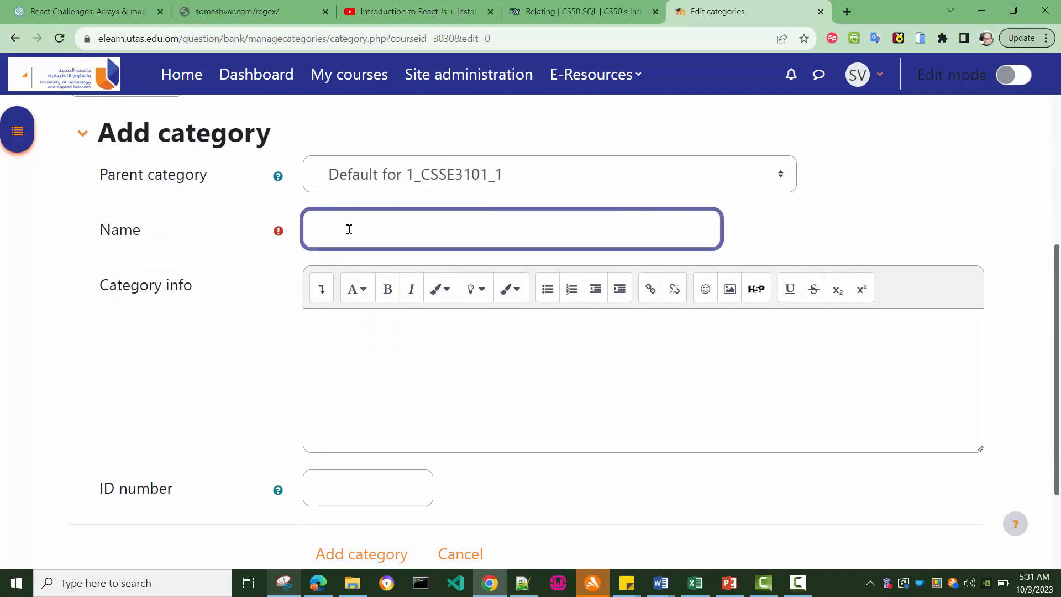
pyautogui.write('Quiz- II')
pyautogui.scroll(-2, 210, 366)
pyautogui.click(348, 420)
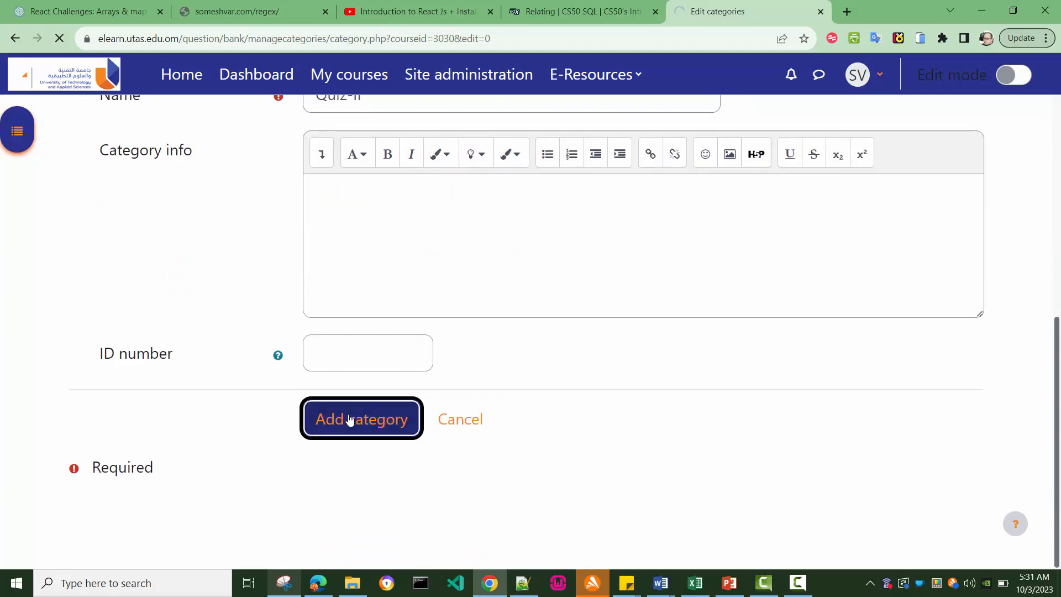
# Step: Return to the question bank's questions page and select the Quiz-I category
pyautogui.scroll(-2, 362, 385)
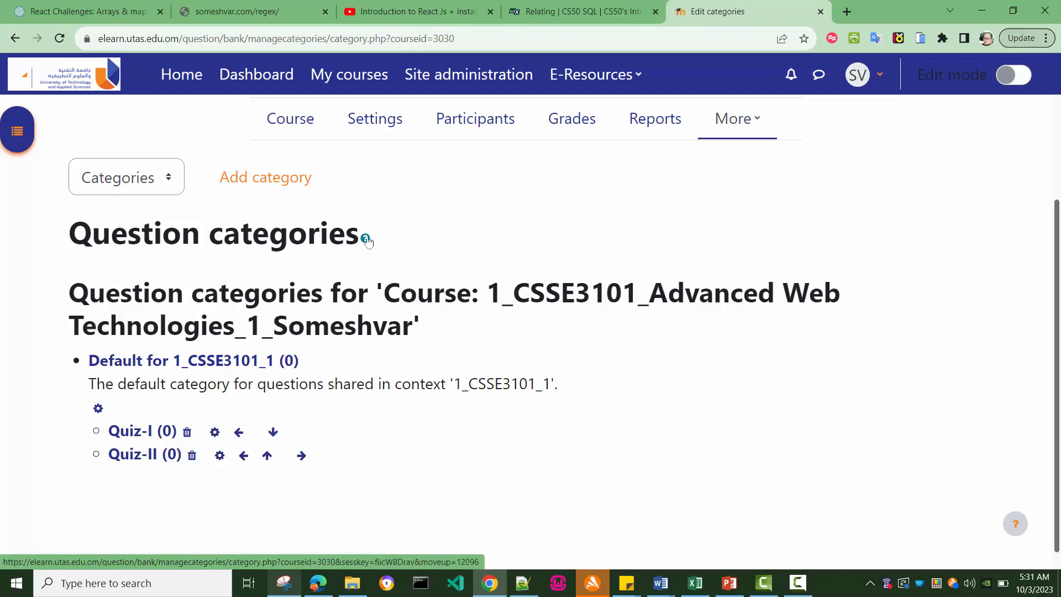
pyautogui.click(164, 183)
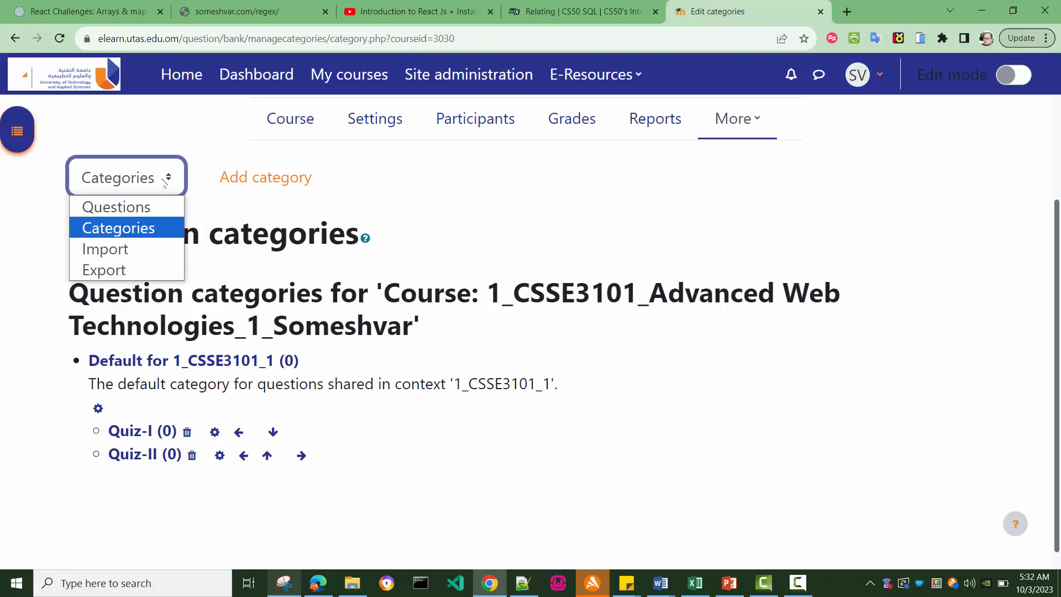
pyautogui.click(133, 208)
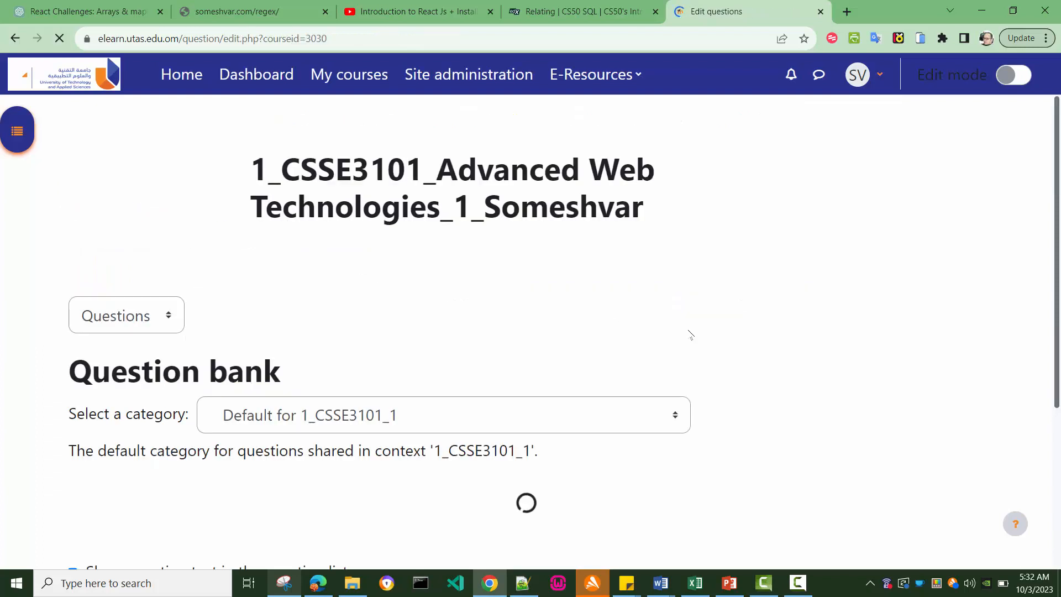
pyautogui.scroll(-2, 823, 375)
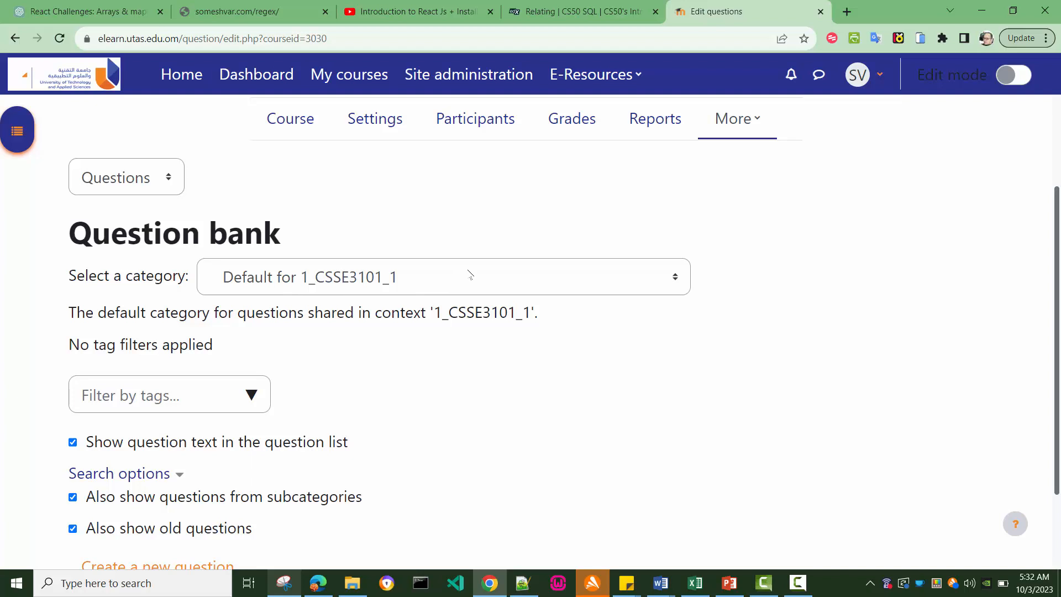
pyautogui.click(466, 276)
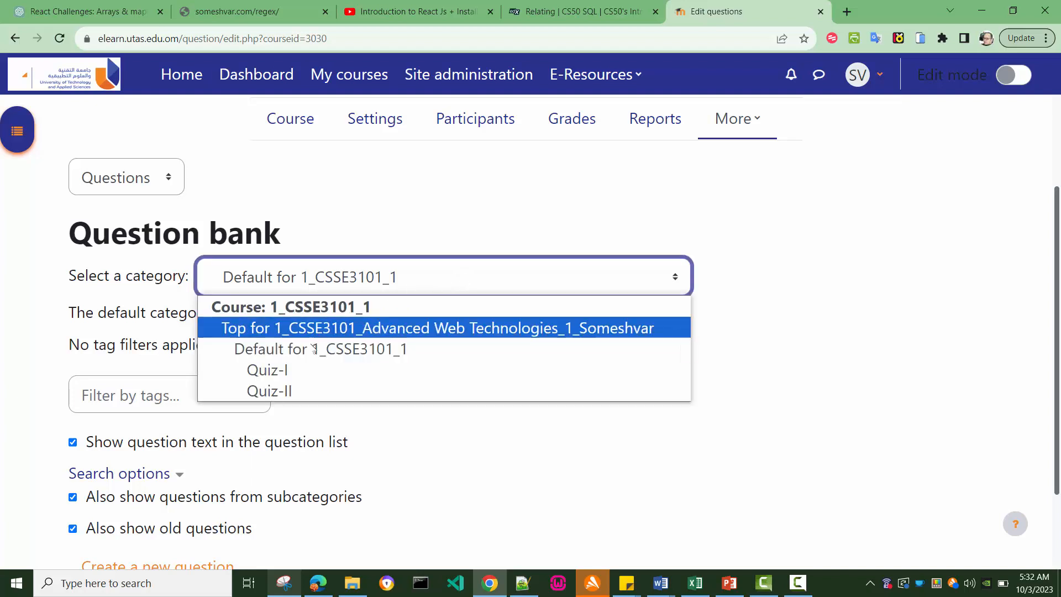
pyautogui.click(304, 371)
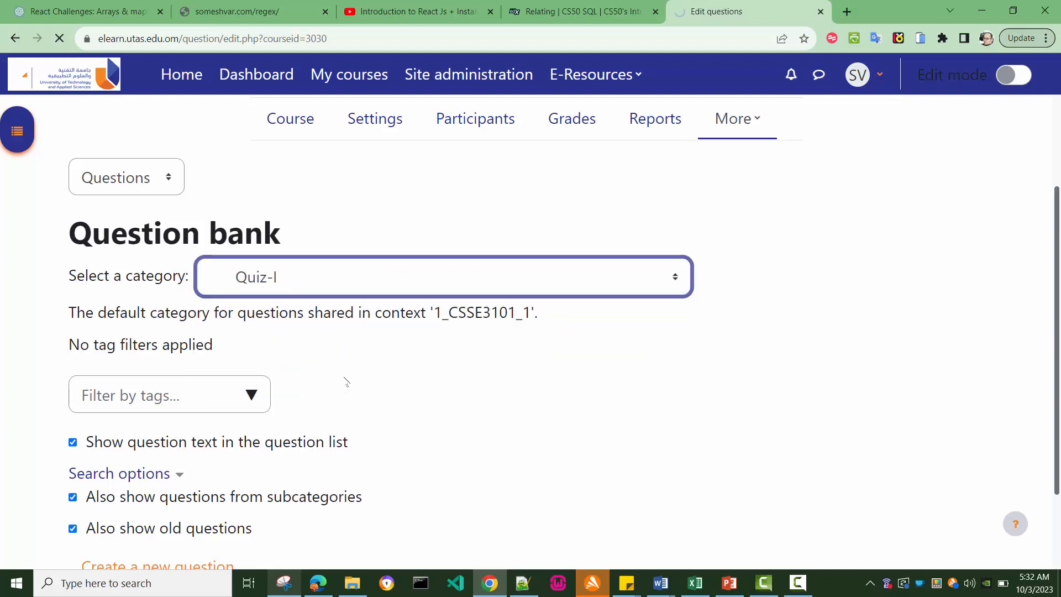
pyautogui.scroll(-1, 476, 401)
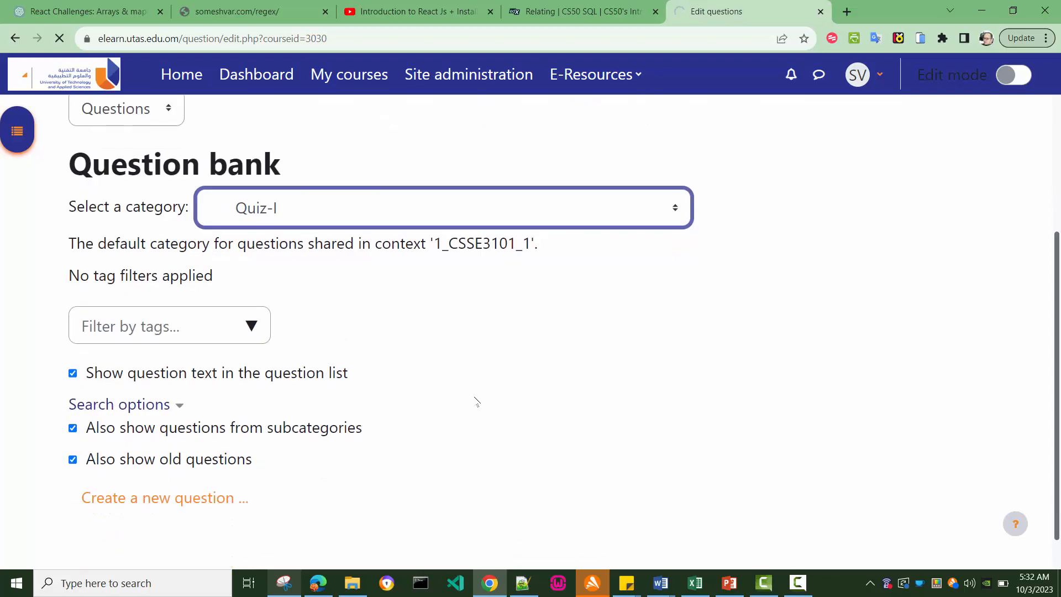
pyautogui.scroll(-4, 446, 408)
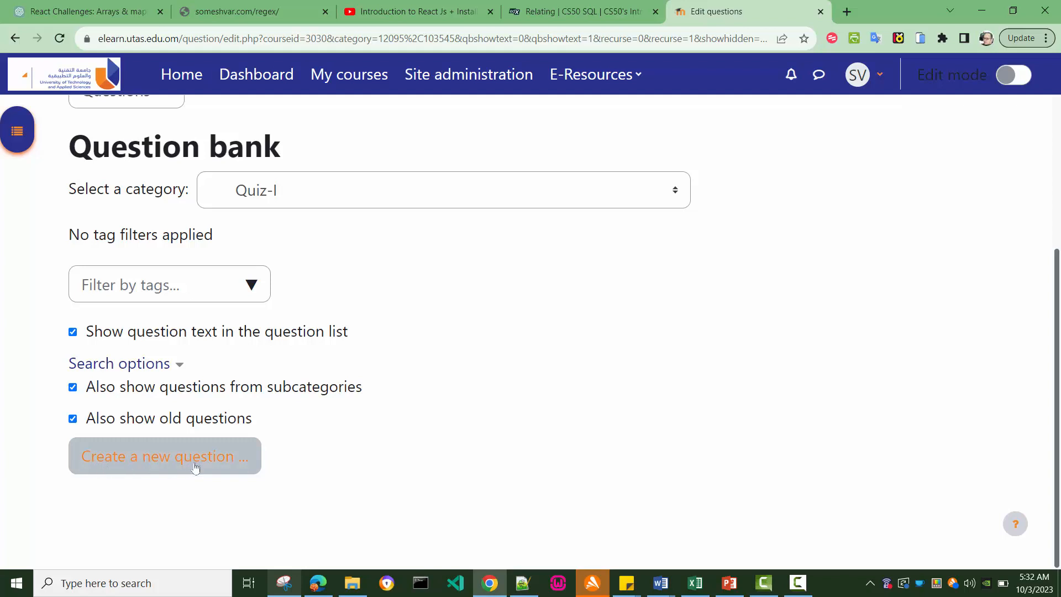
# Step: Create a new question of the Multiple choice type in the Quiz-I category
pyautogui.click(175, 465)
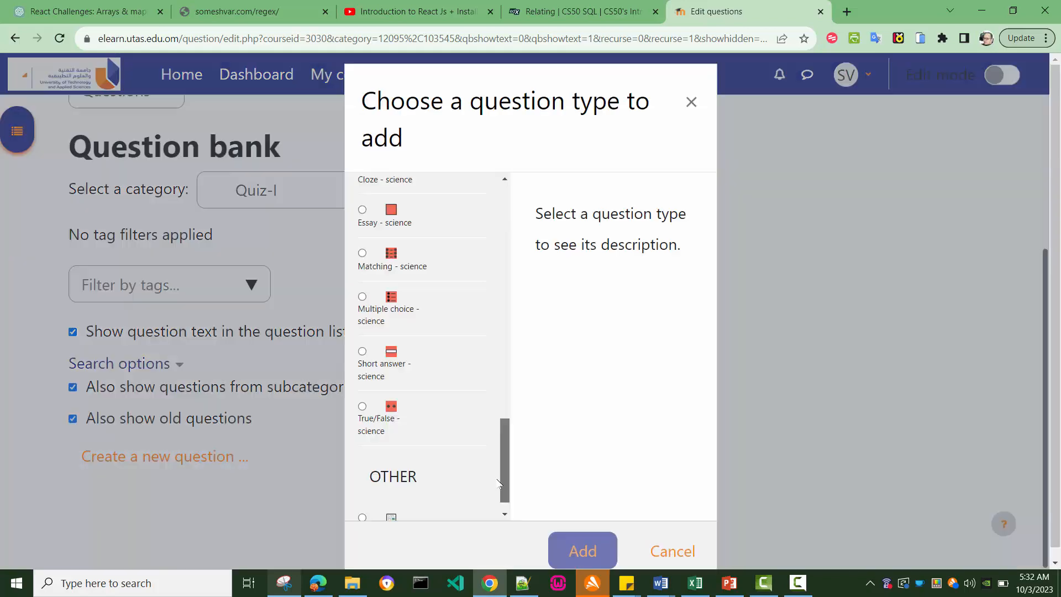
pyautogui.moveTo(499, 484); pyautogui.dragTo(519, 229)
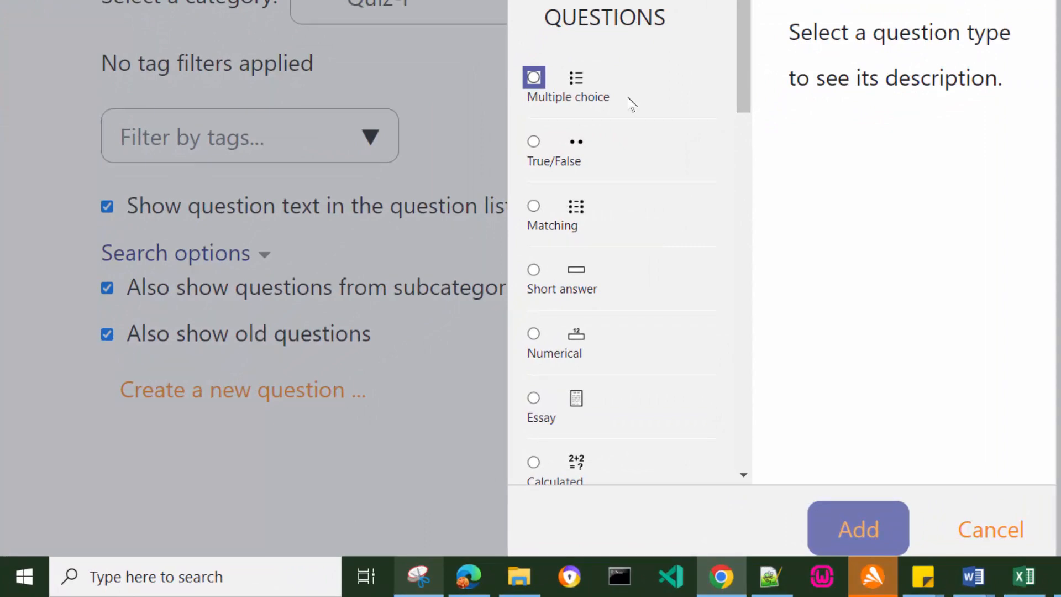
pyautogui.click(534, 78)
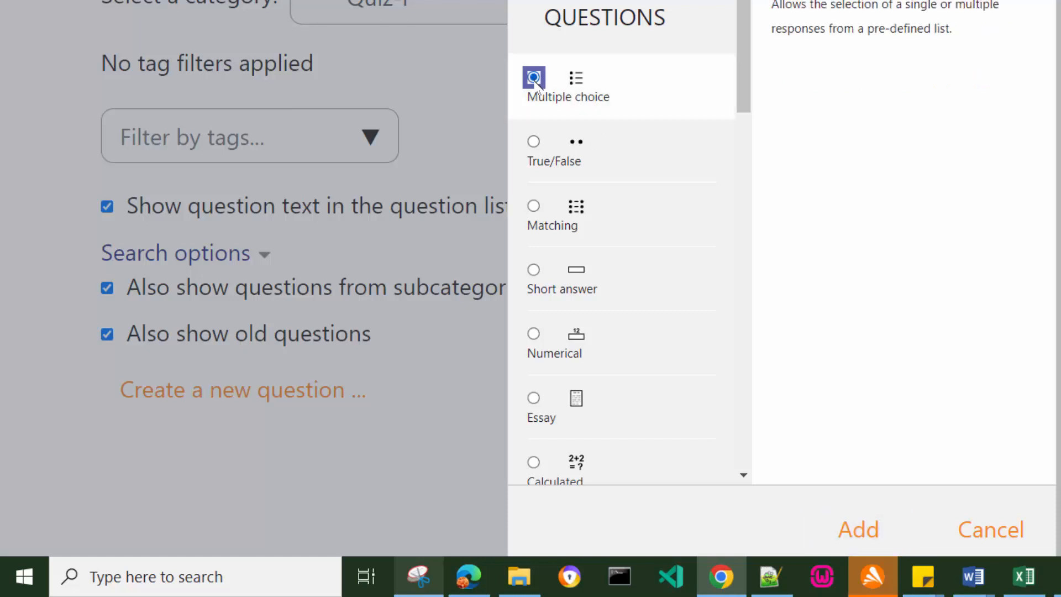
pyautogui.moveTo(776, 7); pyautogui.dragTo(983, 52)
pyautogui.click(982, 52)
pyautogui.scroll(-1, 976, 100)
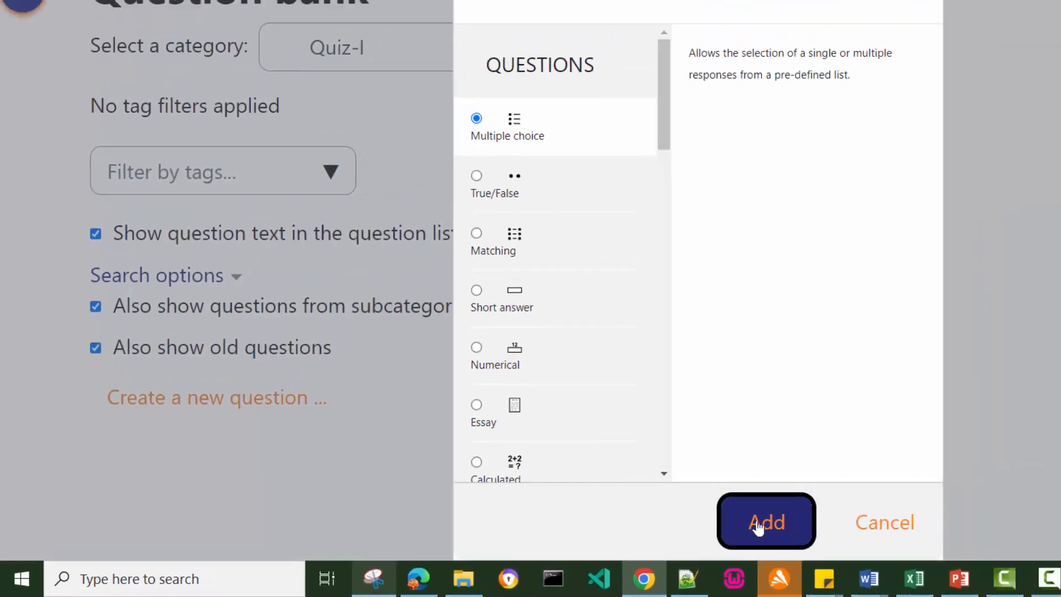
pyautogui.click(838, 522)
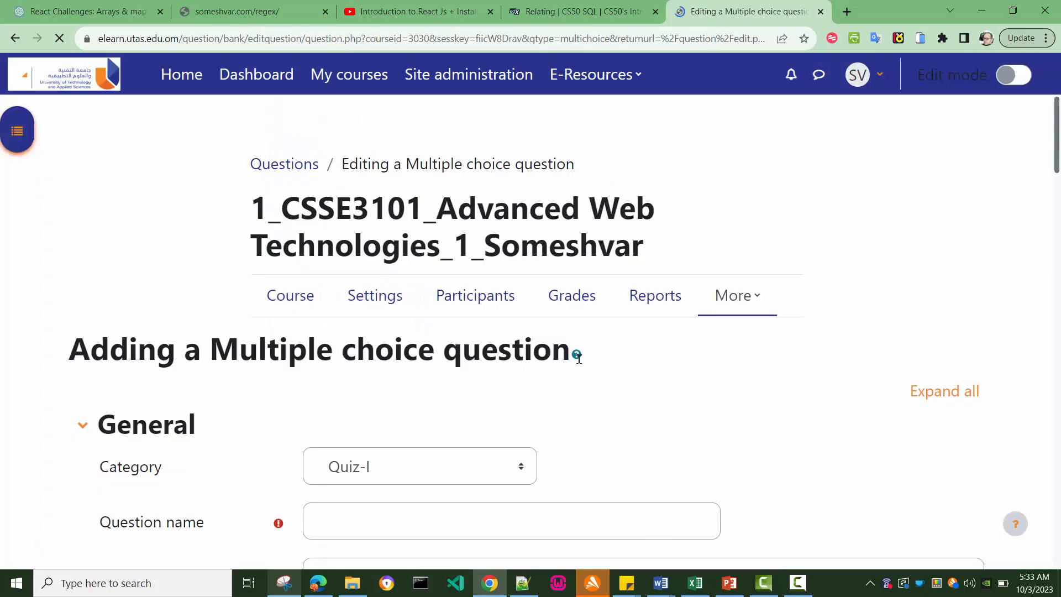
# Step: Choose Quiz-I as the question's category and enter "." as the question name
pyautogui.scroll(-3, 718, 376)
pyautogui.scroll(-1, 99, 227)
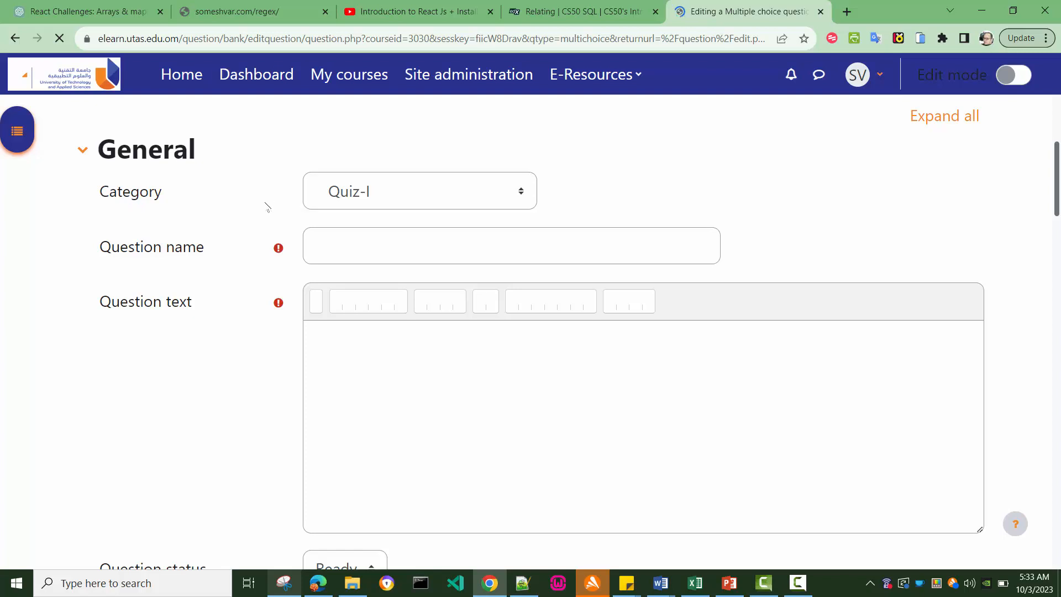
pyautogui.click(502, 205)
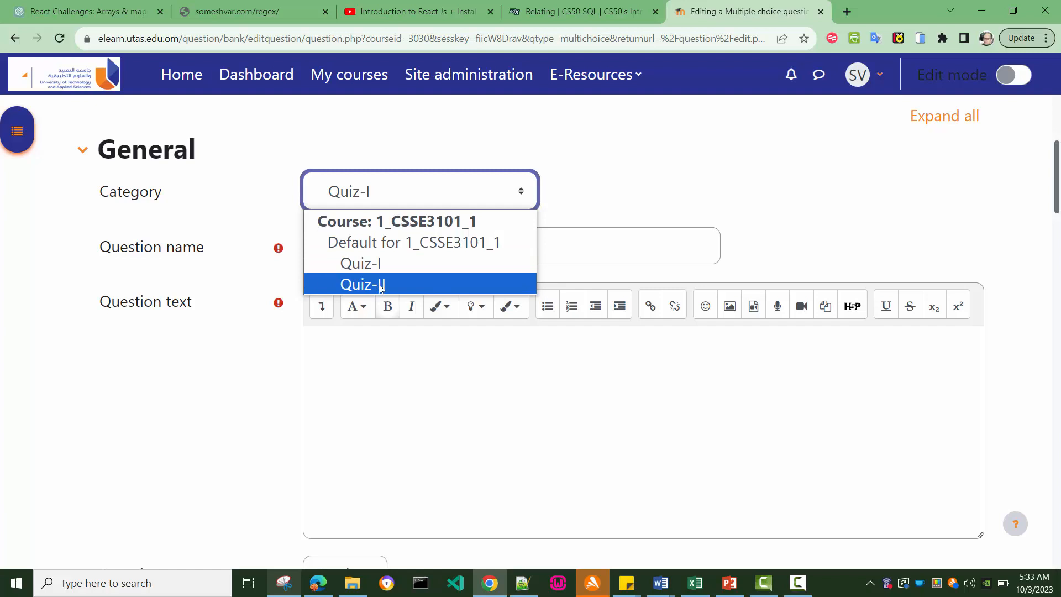
pyautogui.click(364, 264)
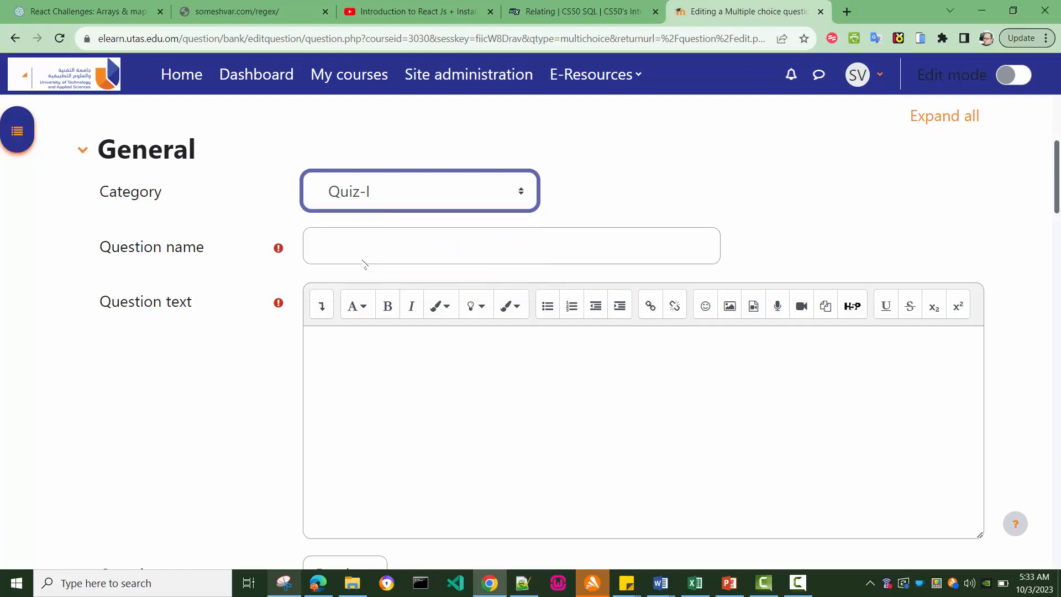
pyautogui.click(326, 250)
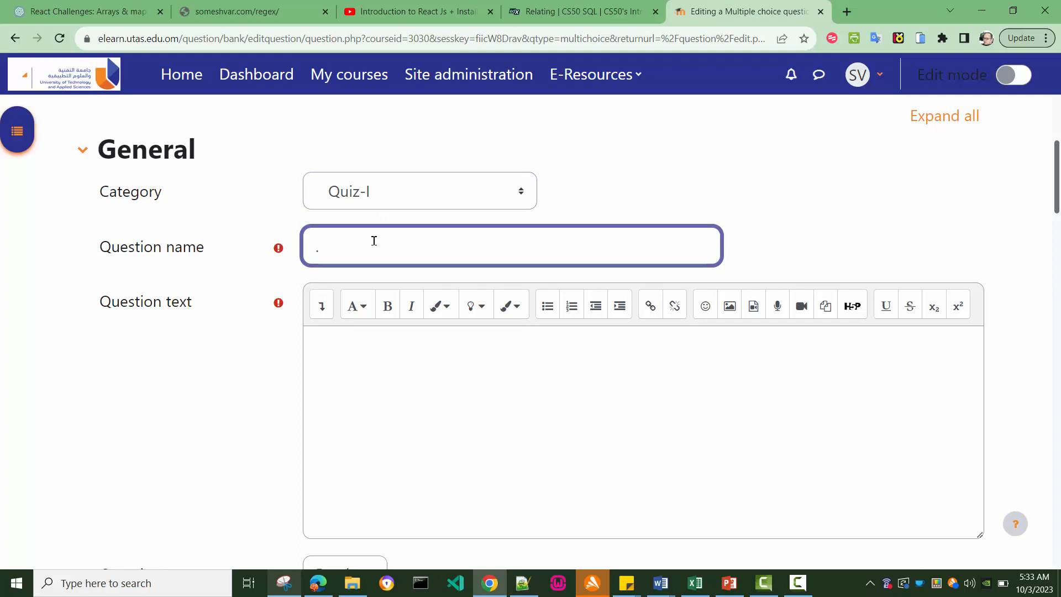
# Step: Enter the question text "What is the capital of Oman?"
pyautogui.scroll(-1, 374, 240)
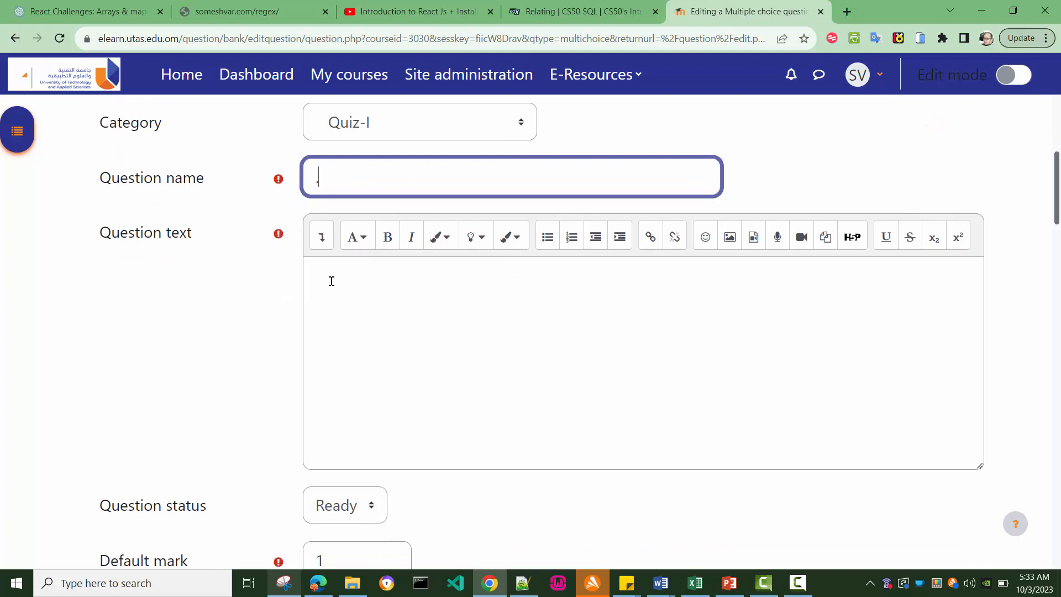
pyautogui.click(409, 260)
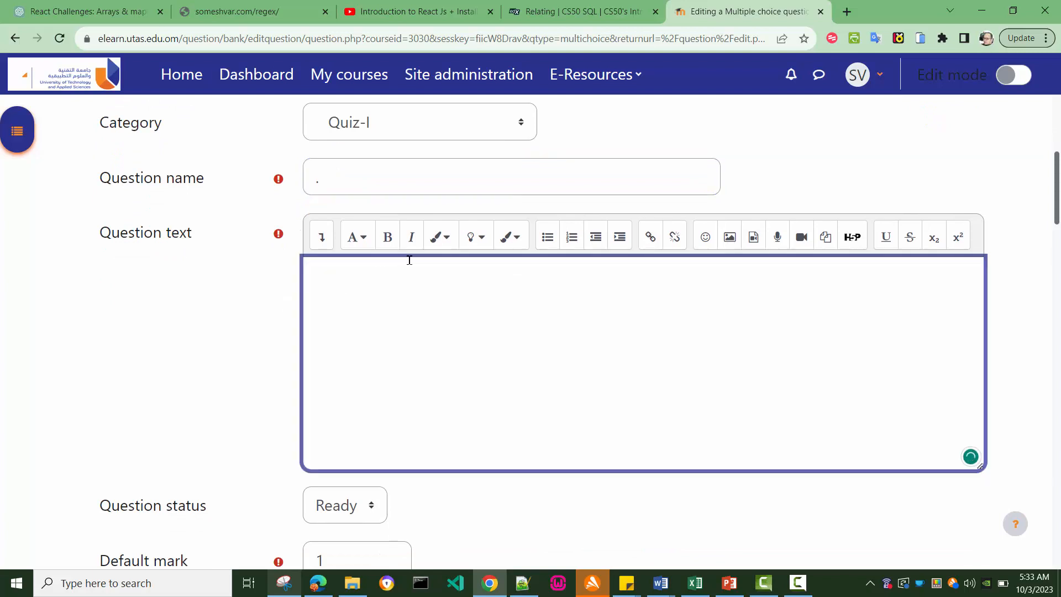
pyautogui.write('What is the ')
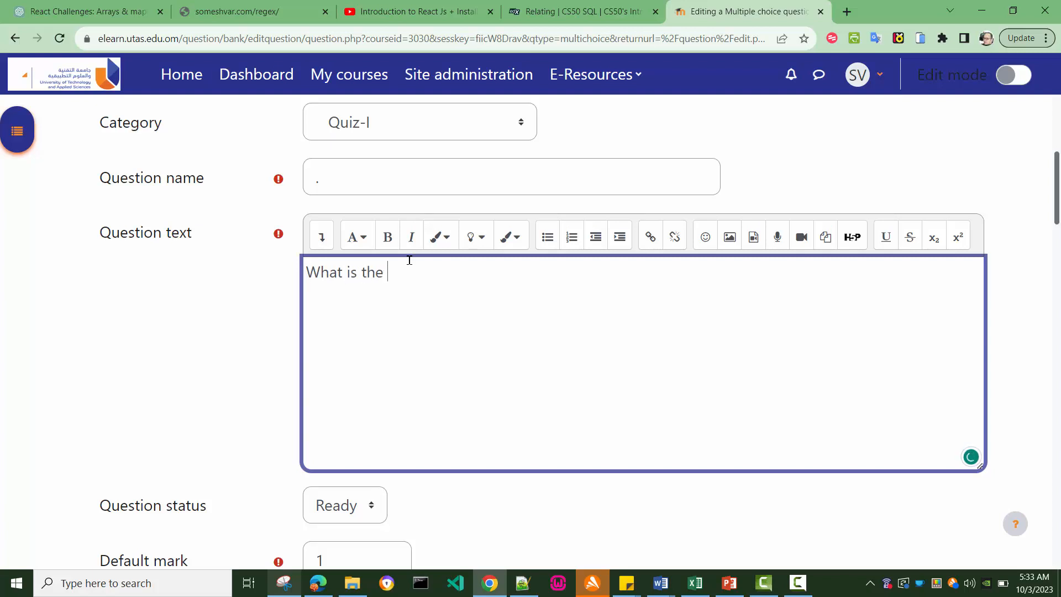
pyautogui.write('capital of Om')
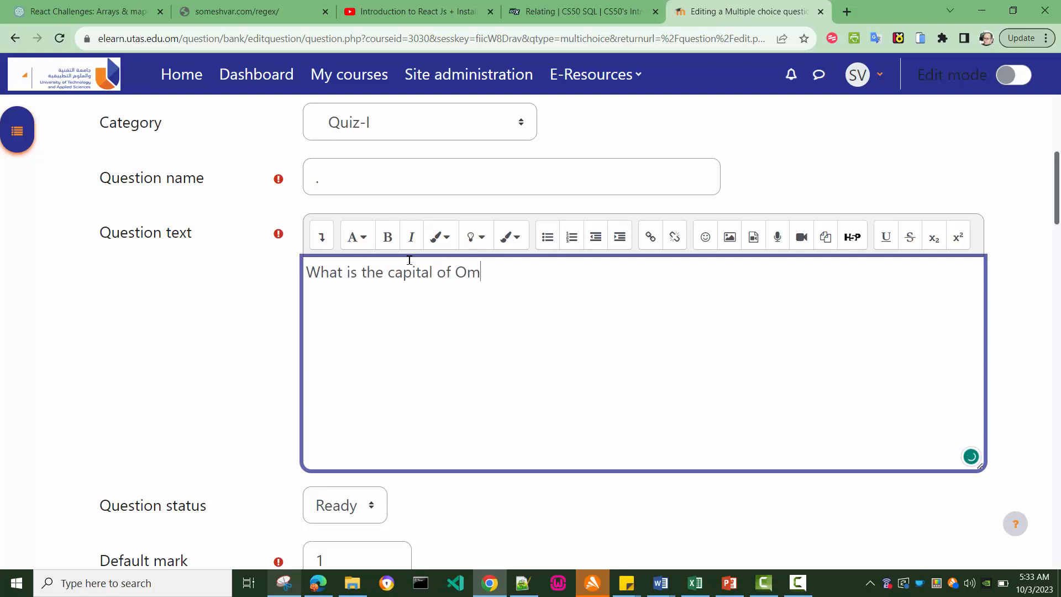
pyautogui.write('an?')
# Step: Format the whole question text as bold italic in red with a yellow background highlight
pyautogui.moveTo(516, 273); pyautogui.dragTo(298, 274)
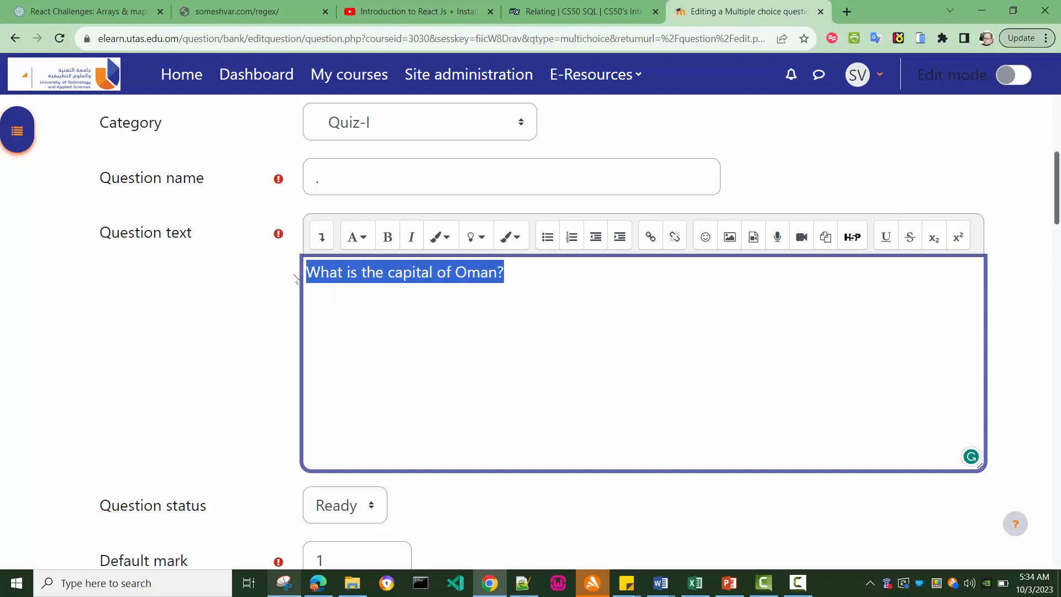
pyautogui.click(316, 236)
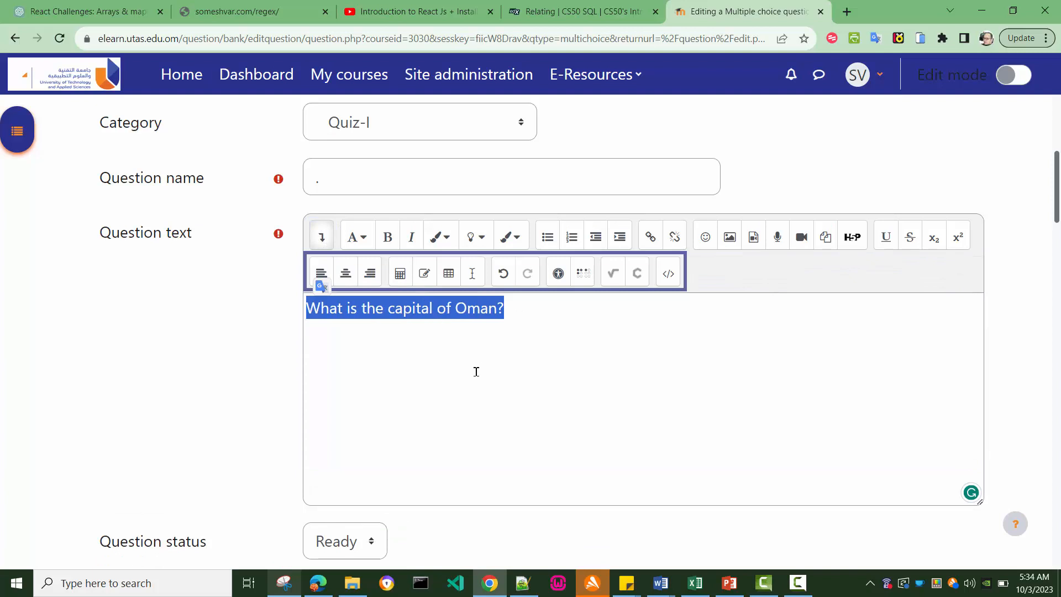
pyautogui.click(385, 242)
pyautogui.click(411, 237)
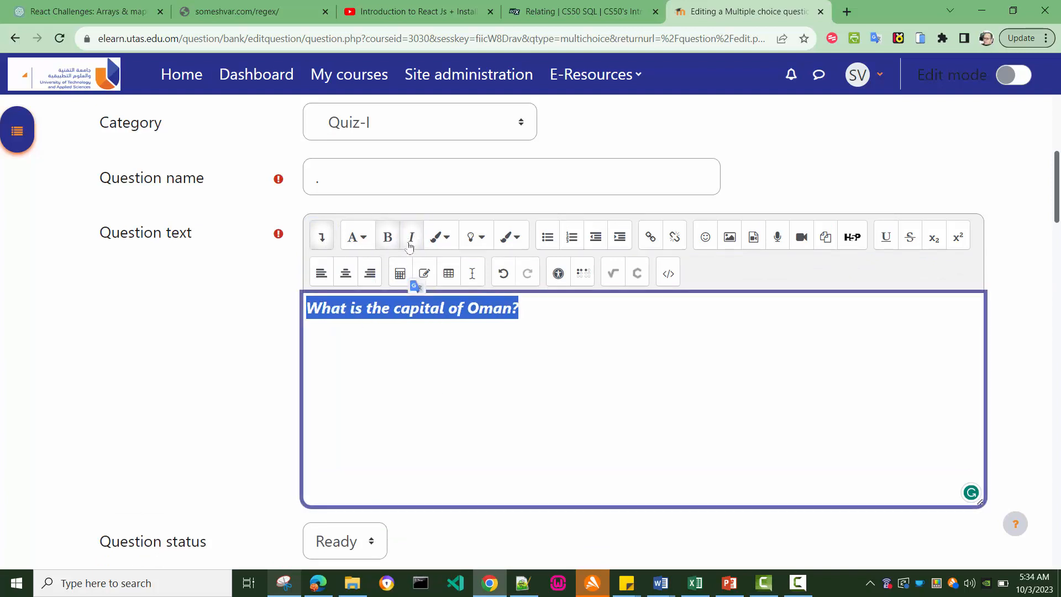
pyautogui.click(448, 242)
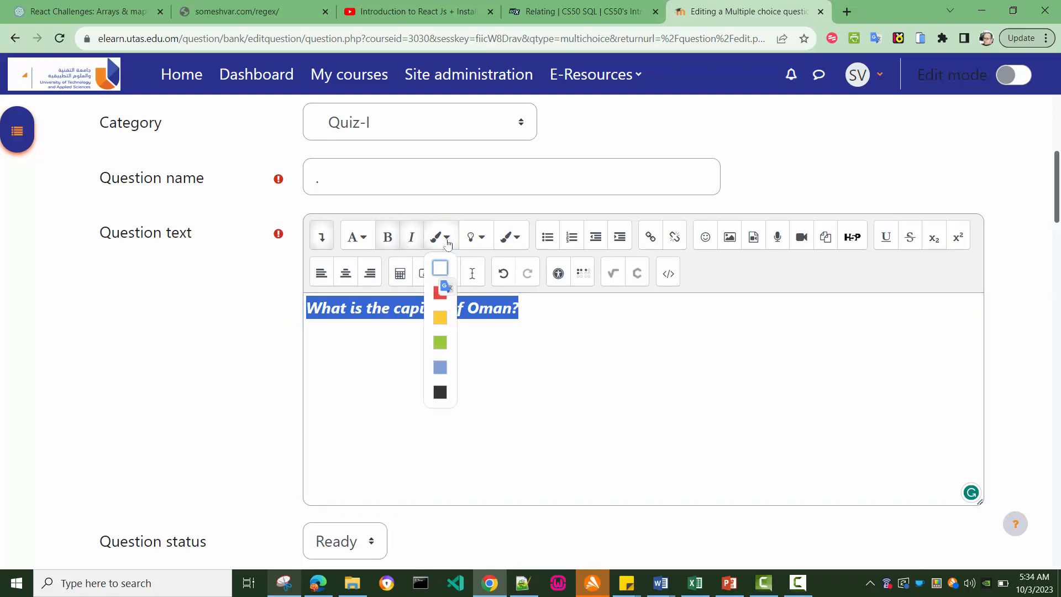
pyautogui.click(440, 295)
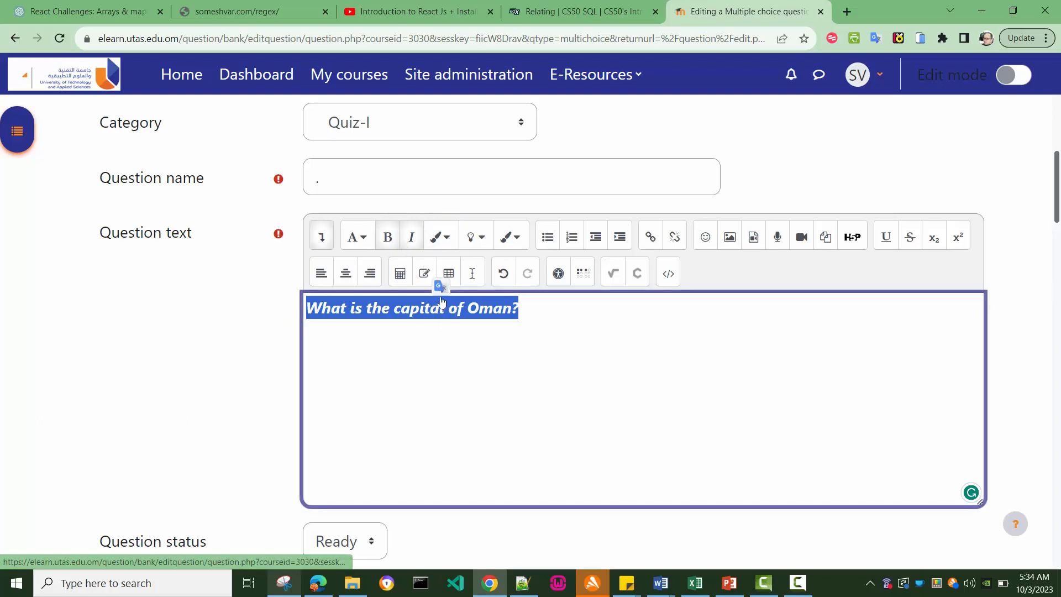
pyautogui.click(474, 237)
pyautogui.click(475, 318)
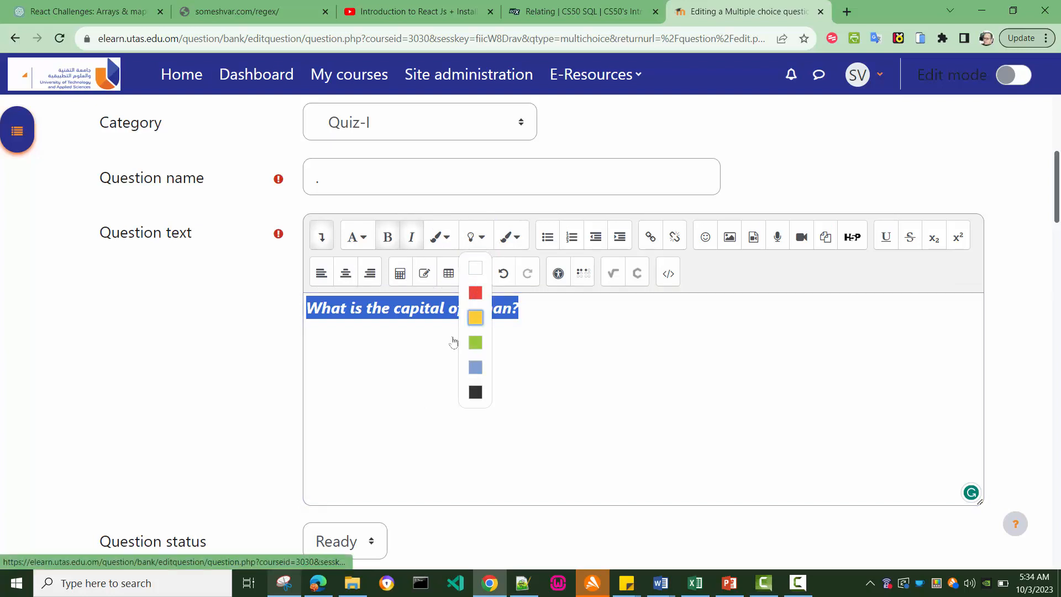
pyautogui.click(446, 340)
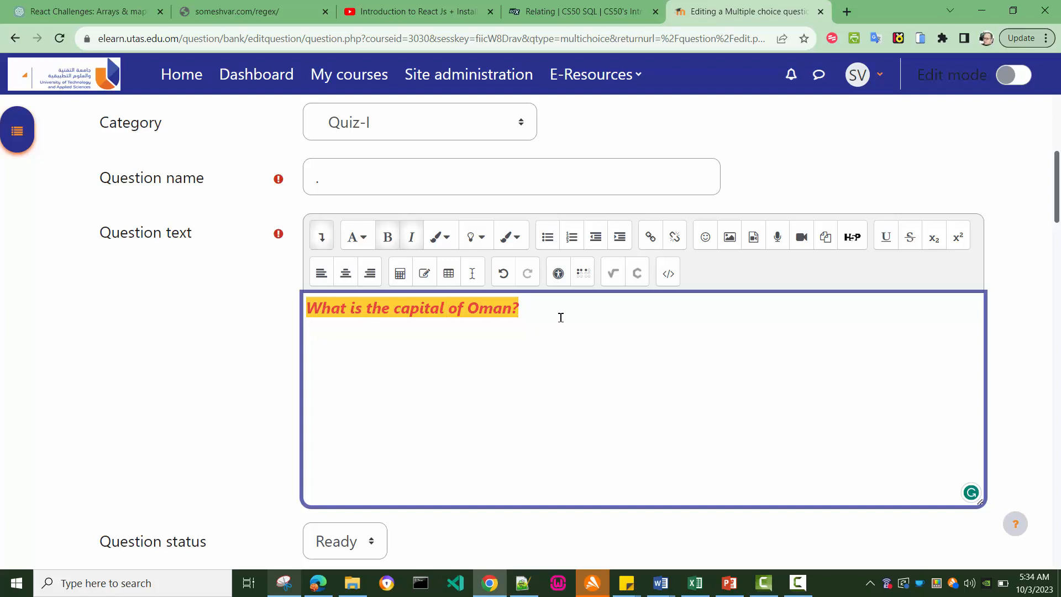
# Step: Set the question status to Ready and keep the default mark at 1
pyautogui.scroll(-5, 561, 318)
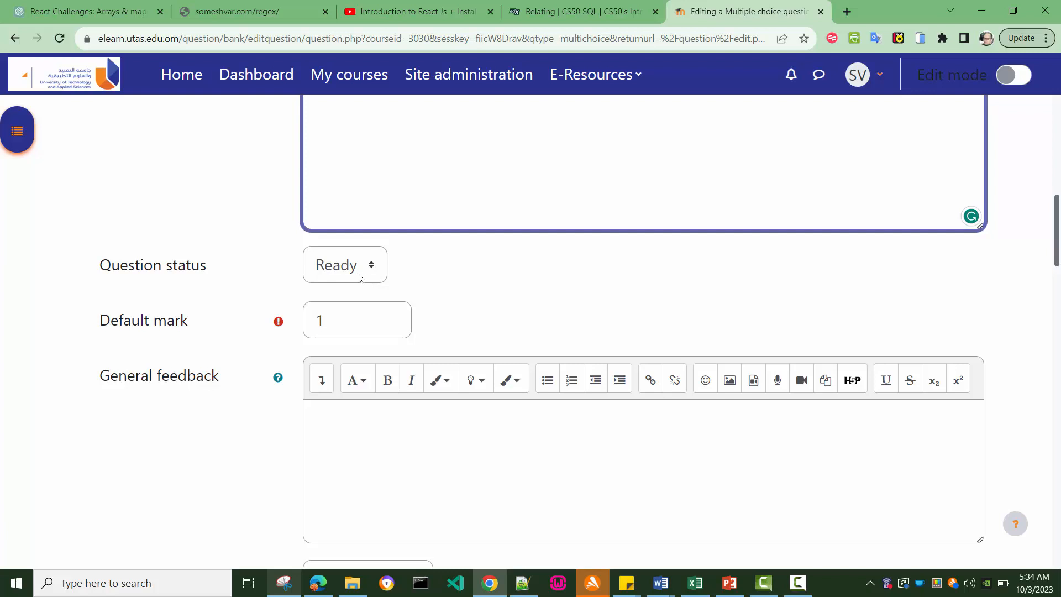
pyautogui.click(361, 276)
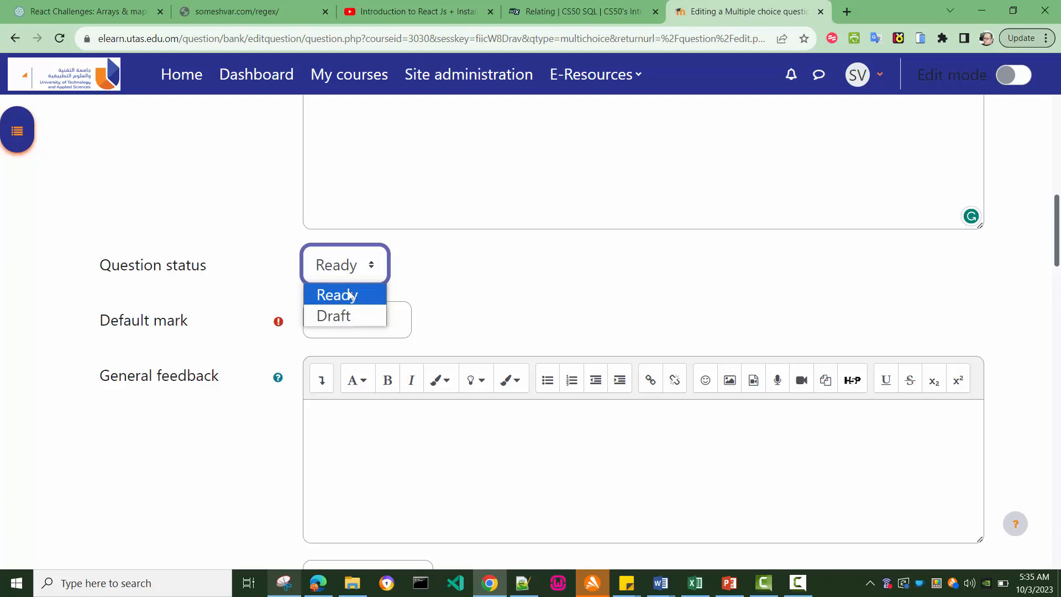
pyautogui.click(349, 294)
pyautogui.scroll(-1, 528, 317)
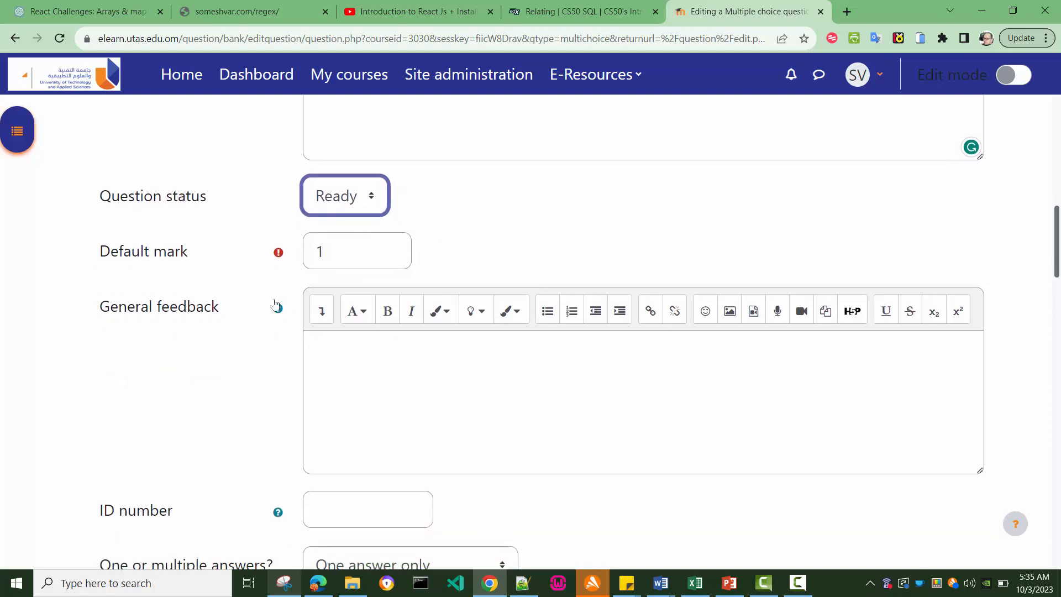
pyautogui.click(342, 250)
# Step: Read the help for the General feedback field, leaving the feedback empty
pyautogui.scroll(-1, 399, 334)
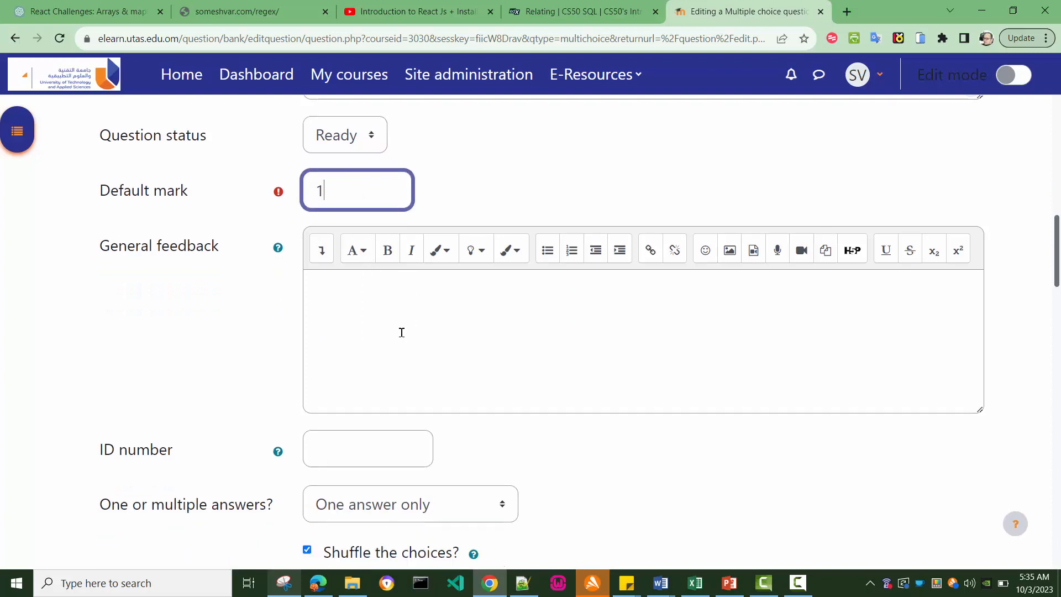
pyautogui.click(340, 282)
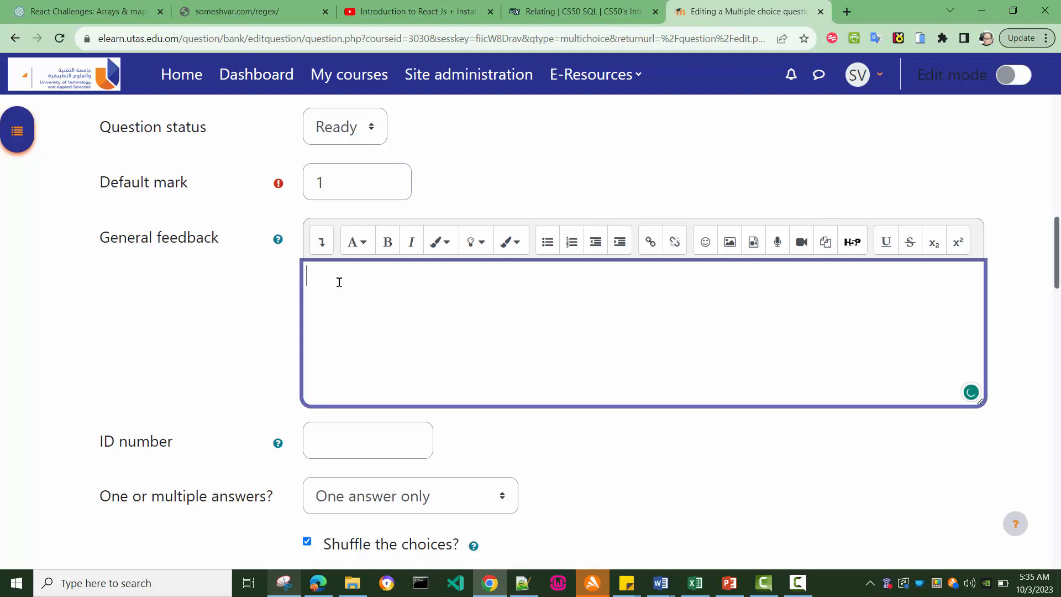
pyautogui.click(278, 238)
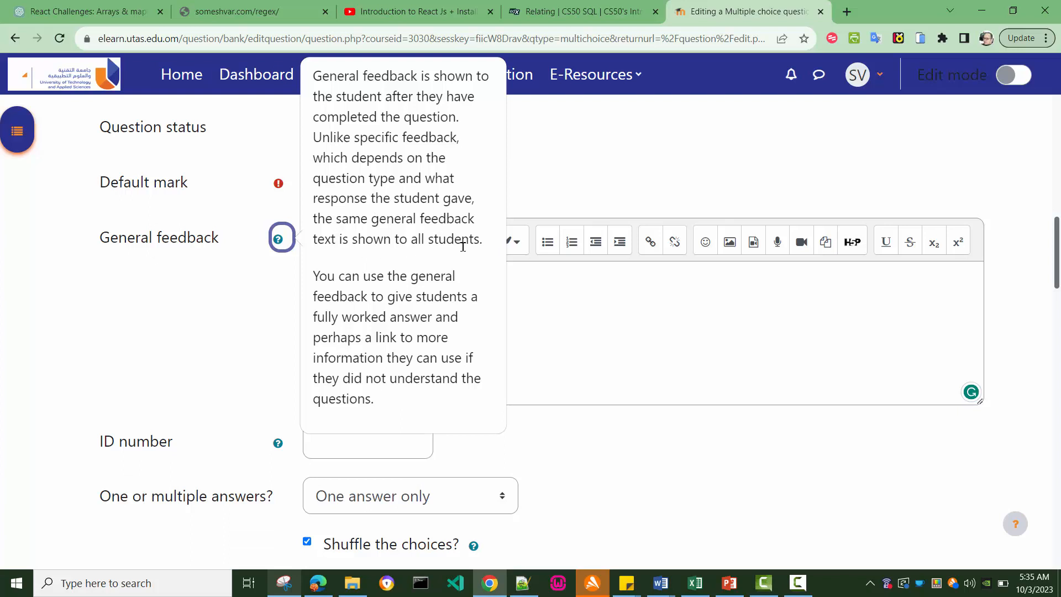
pyautogui.click(572, 302)
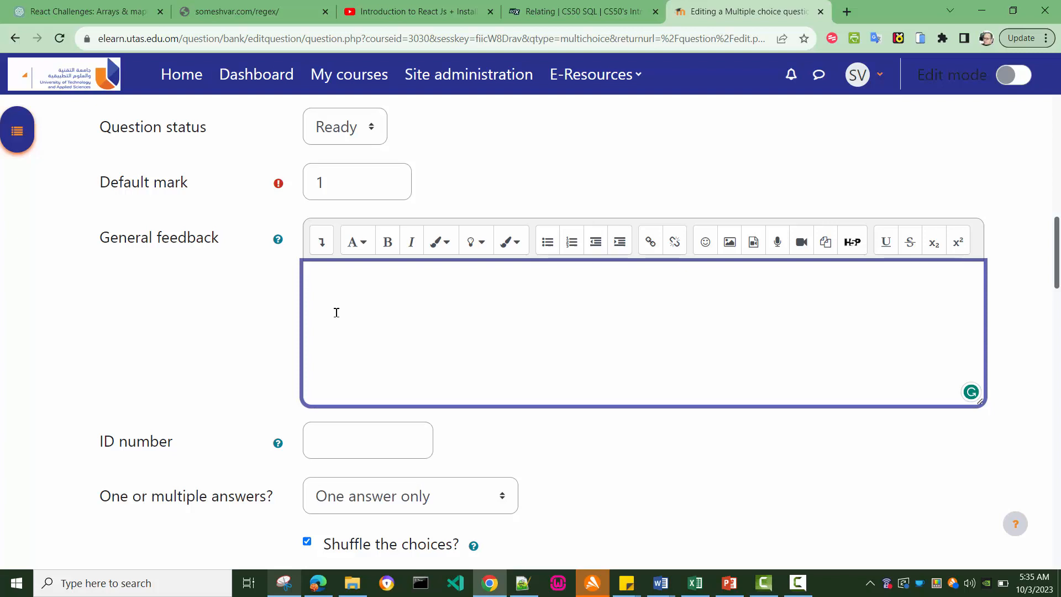
# Step: Set the question to One answer only and number the choices as a., b., c
pyautogui.scroll(-1, 255, 318)
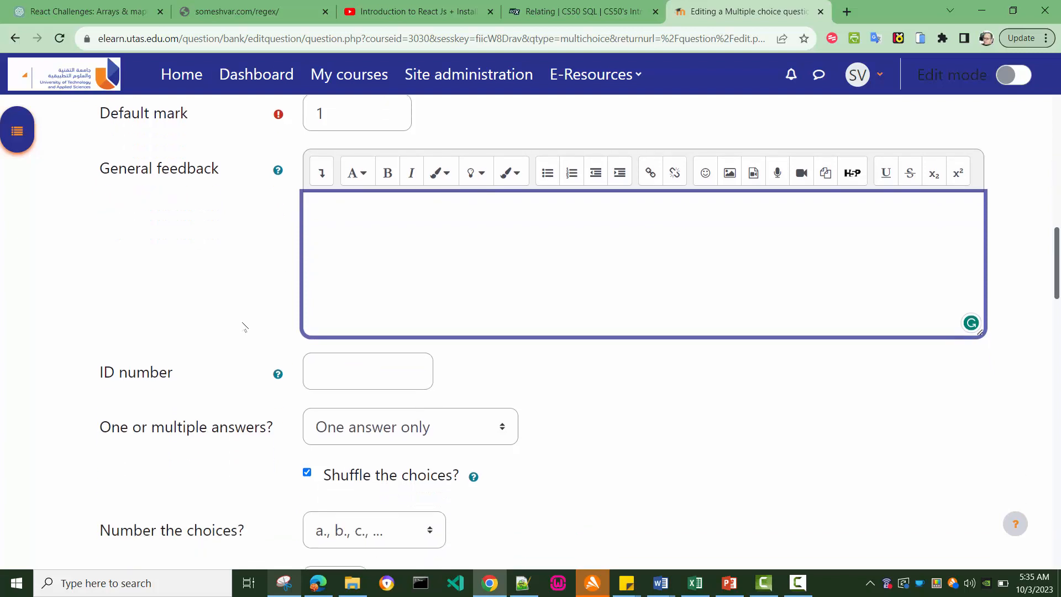
pyautogui.scroll(-1, 244, 326)
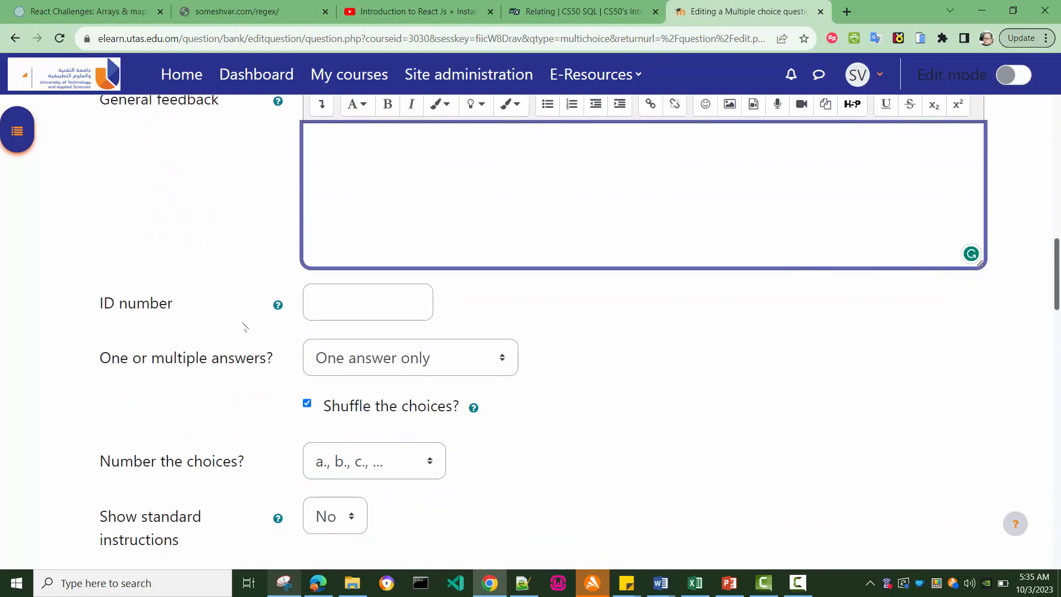
pyautogui.scroll(-1, 244, 326)
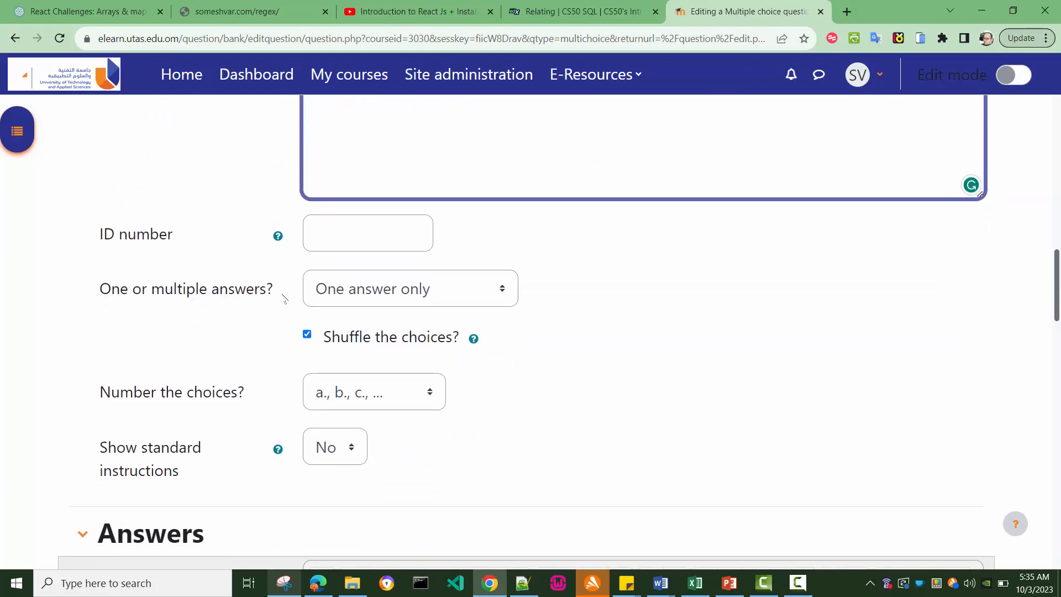
pyautogui.click(497, 298)
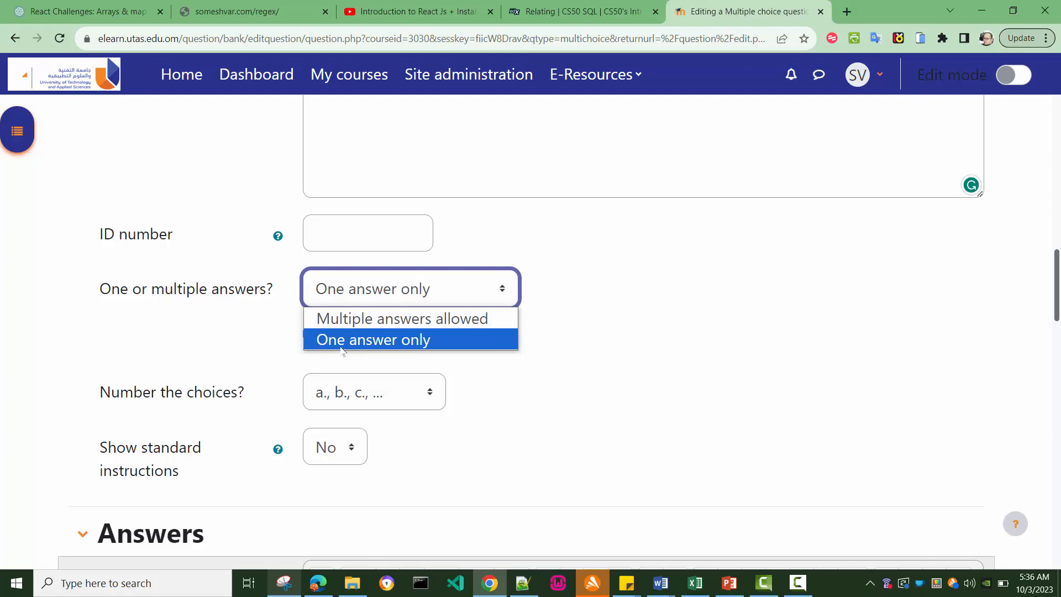
pyautogui.click(373, 340)
pyautogui.scroll(-1, 512, 341)
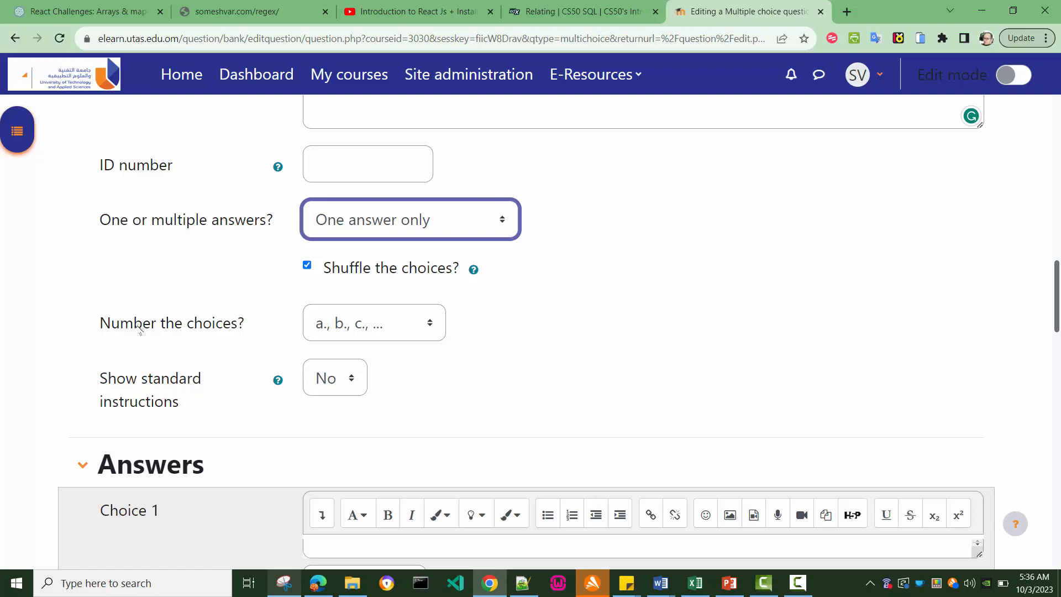
pyautogui.click(437, 333)
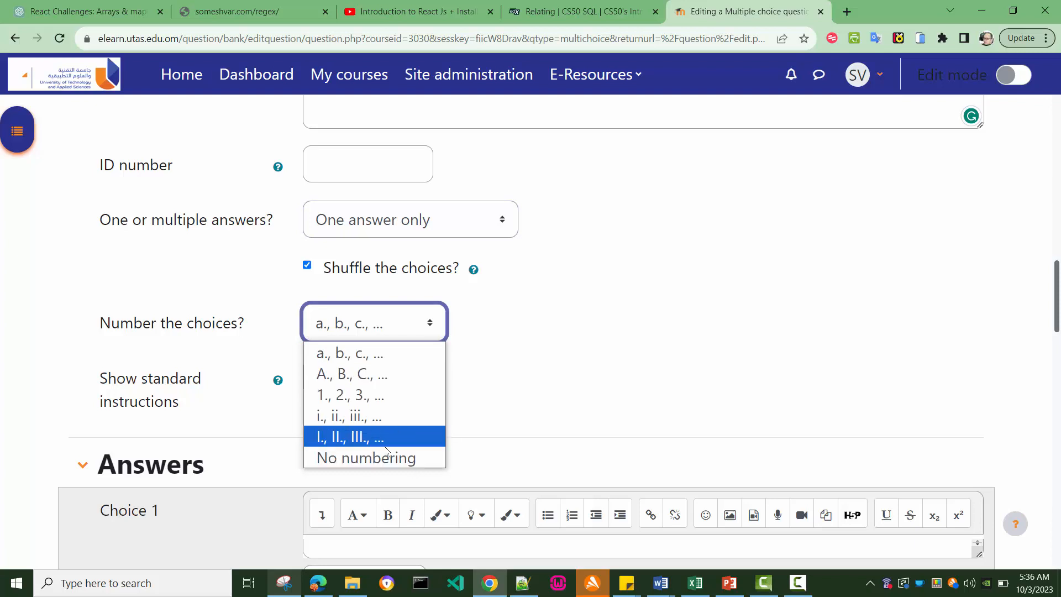
pyautogui.click(360, 358)
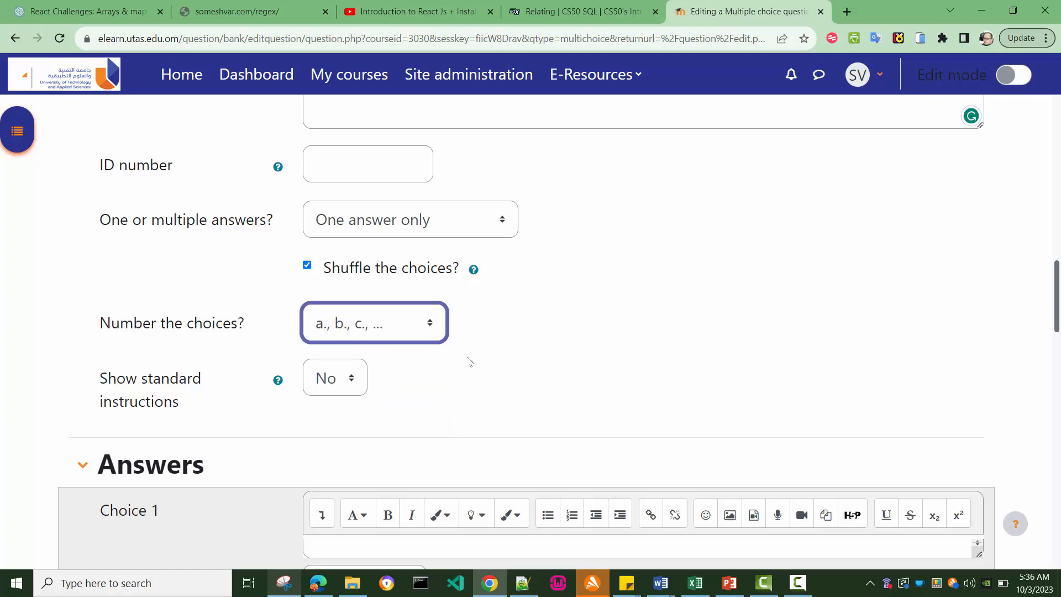
# Step: Set Show standard instructions to Yes
pyautogui.scroll(-3, 469, 362)
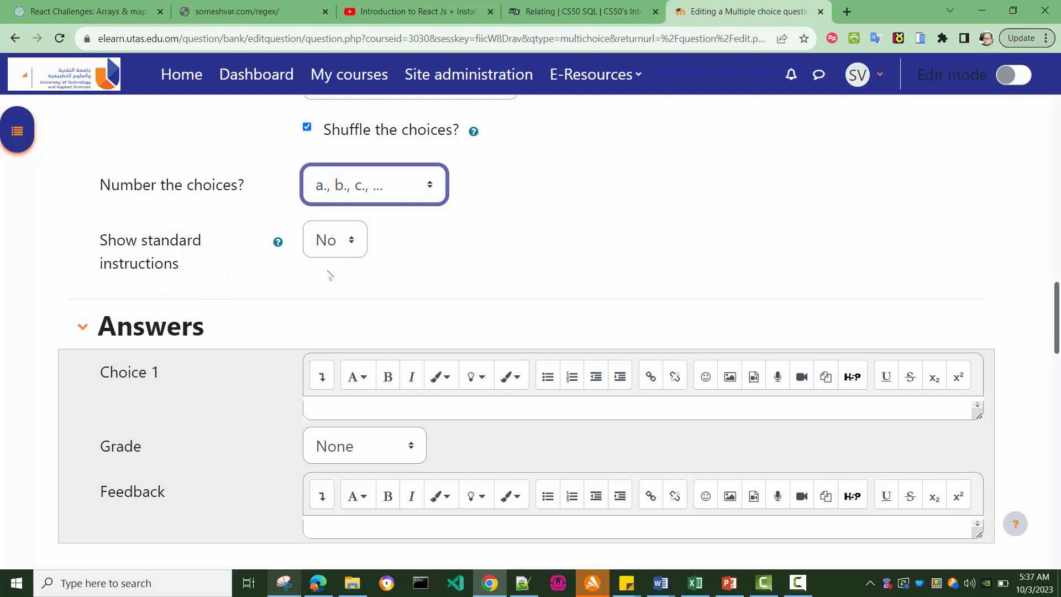
pyautogui.click(349, 247)
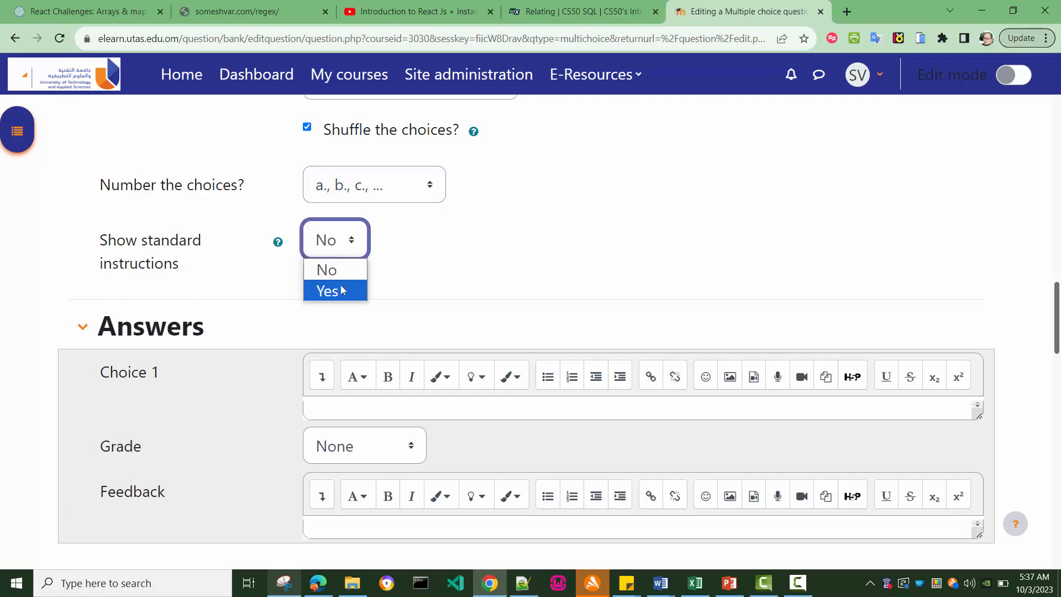
pyautogui.click(340, 285)
pyautogui.scroll(-1, 427, 270)
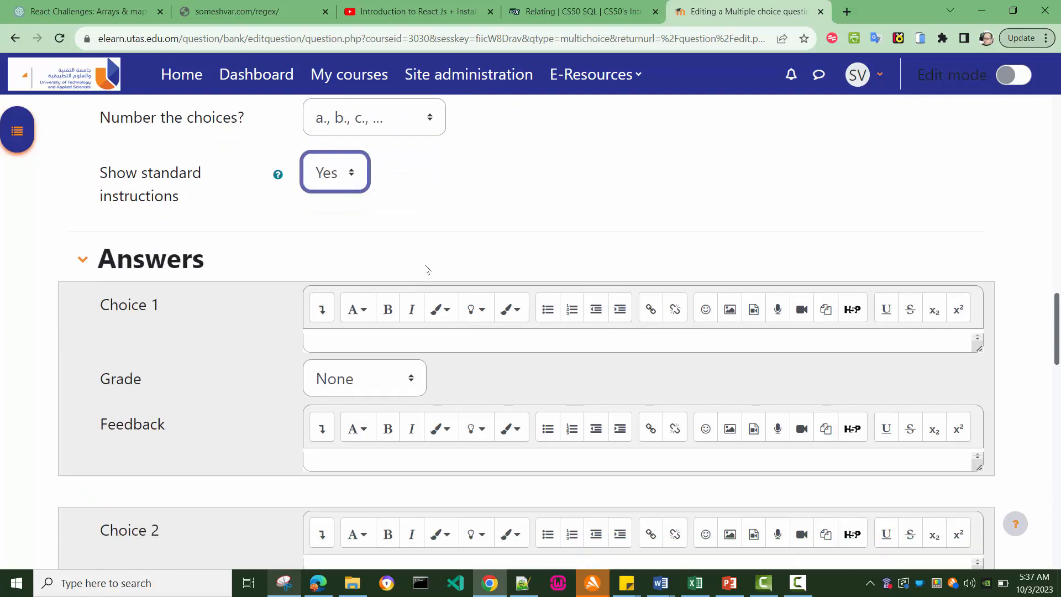
# Step: Review the formatted question text and general settings, ending at the Answers section
pyautogui.scroll(3, 426, 271)
pyautogui.scroll(10, 427, 269)
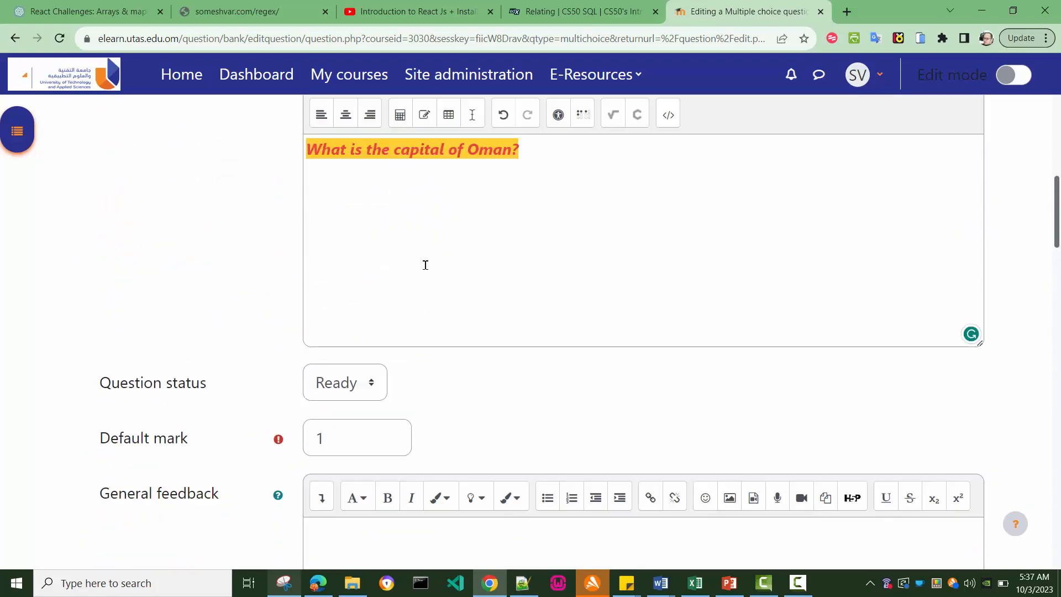
pyautogui.moveTo(307, 308); pyautogui.dragTo(528, 305)
pyautogui.scroll(-10, 185, 360)
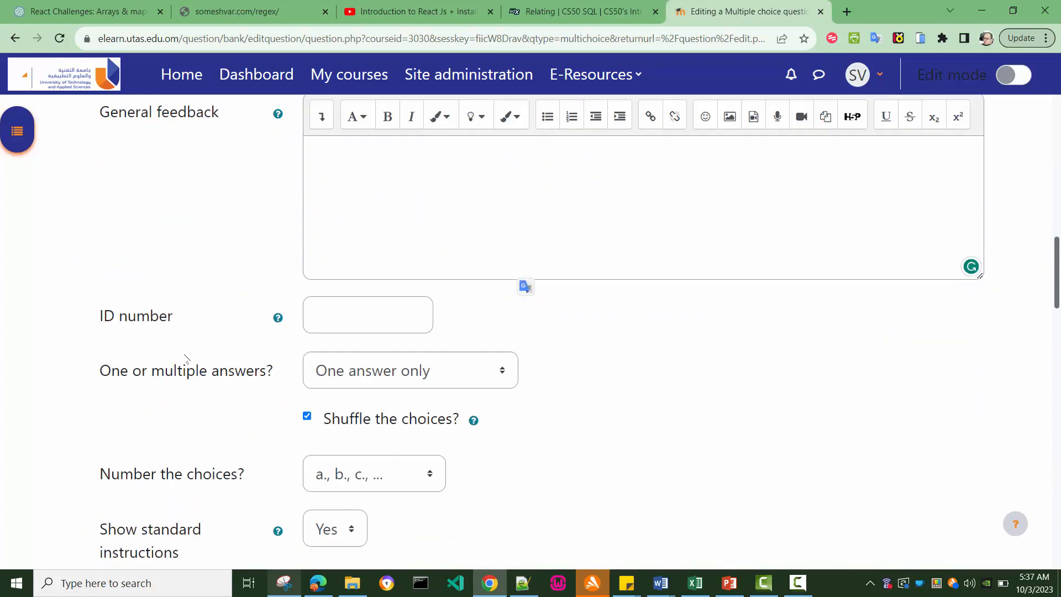
pyautogui.scroll(-5, 190, 321)
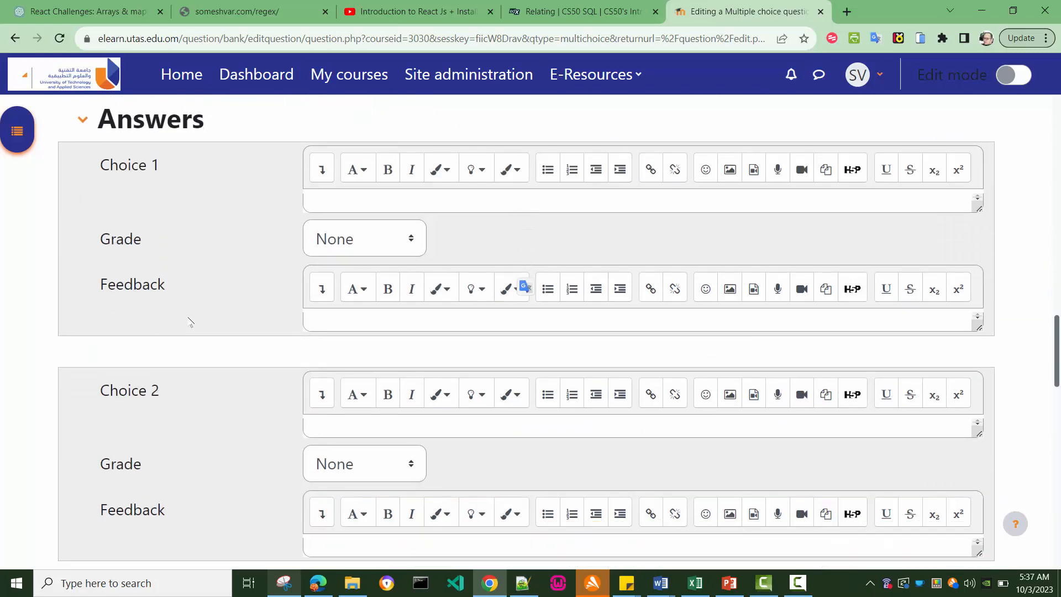
# Step: Enter "Muscat" as Choice 1 and set its grade to 100%
pyautogui.scroll(1, 190, 322)
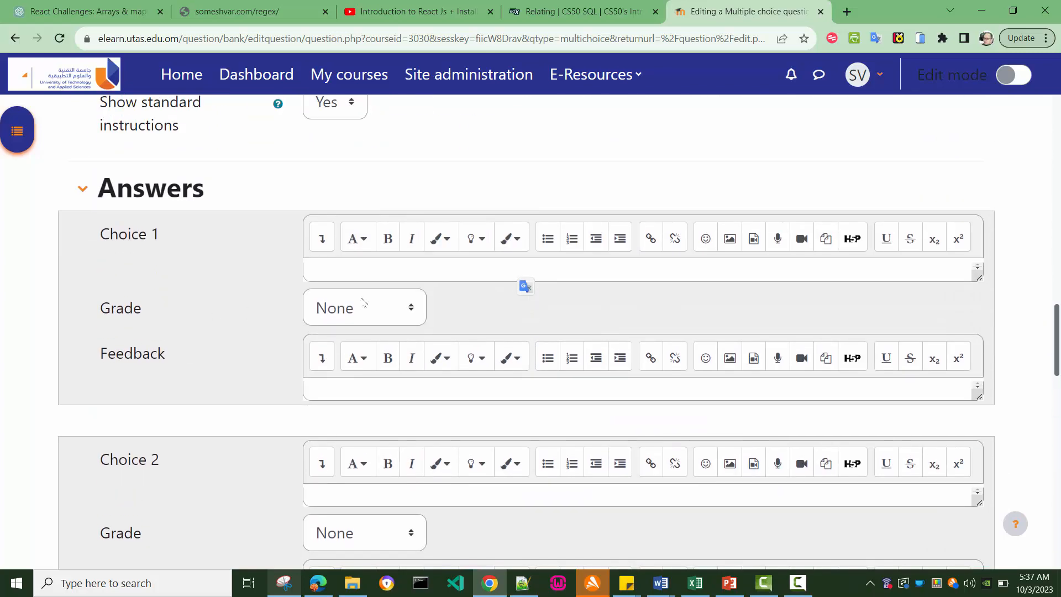
pyautogui.click(340, 270)
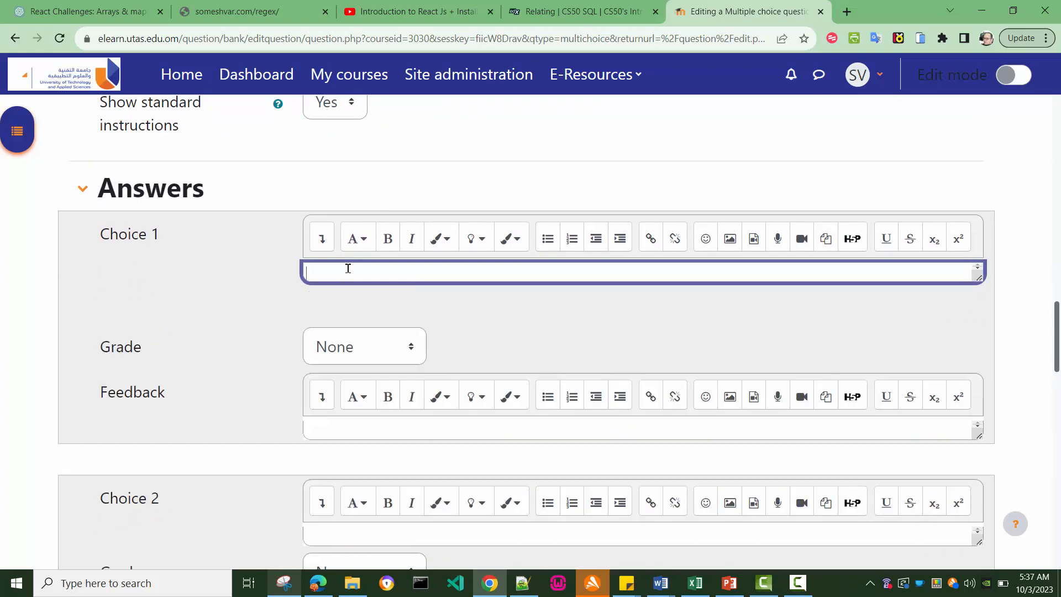
pyautogui.write('Muscat')
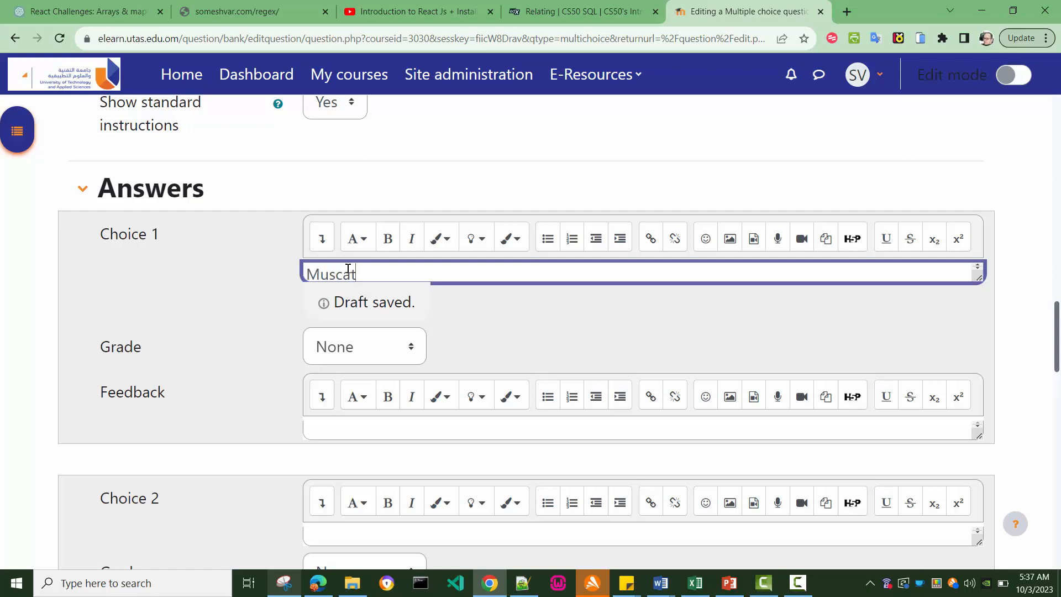
pyautogui.click(321, 238)
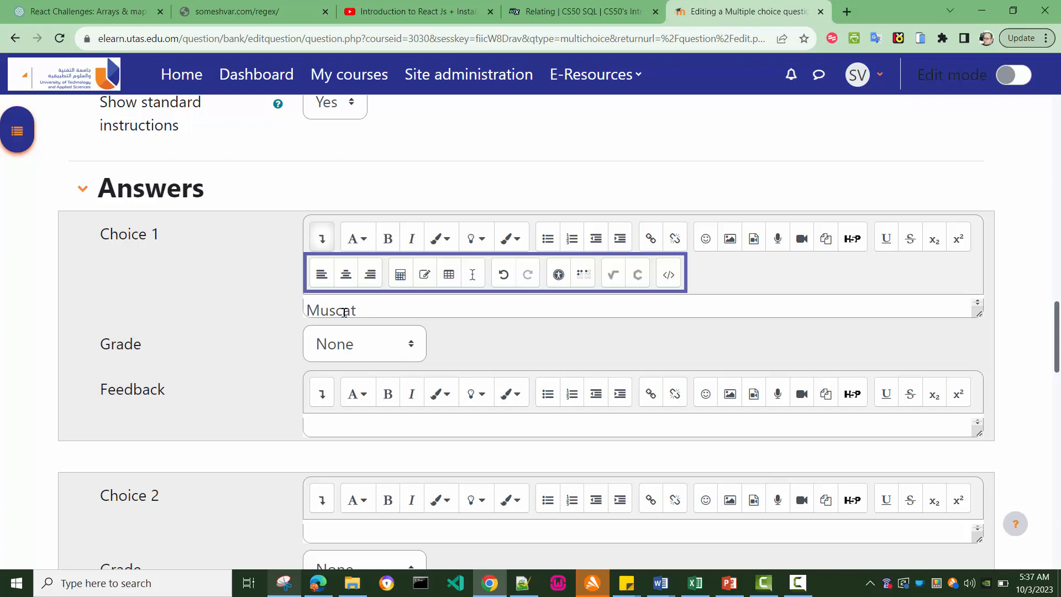
pyautogui.click(395, 347)
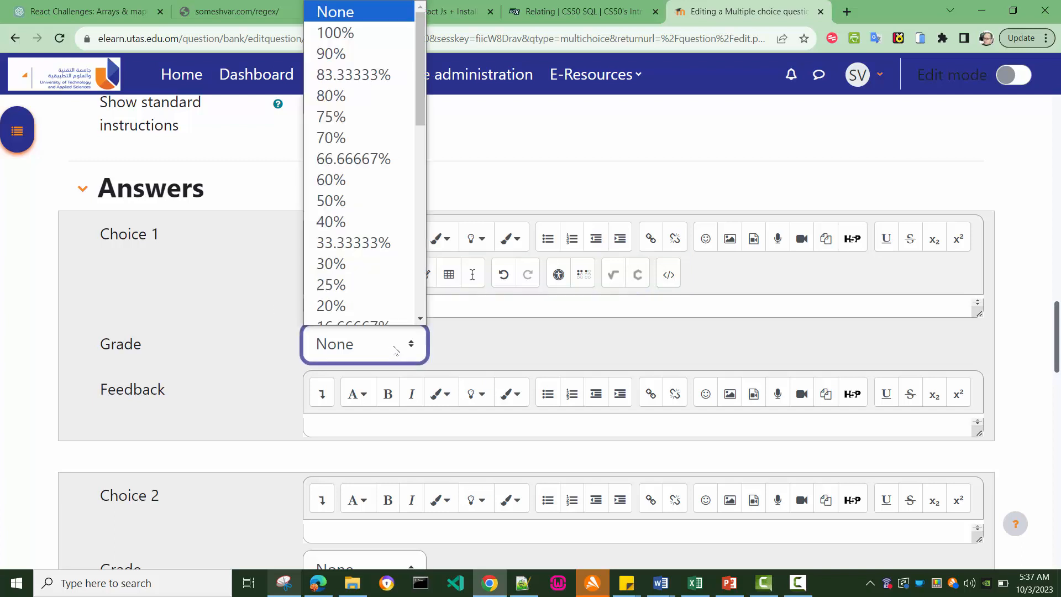
pyautogui.scroll(1, 360, 189)
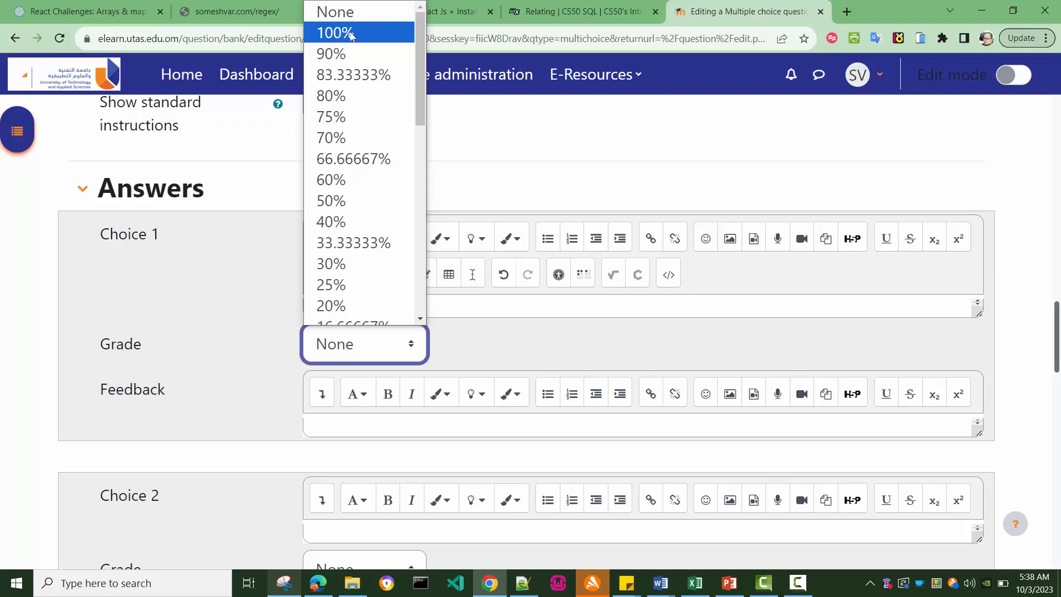
pyautogui.click(351, 36)
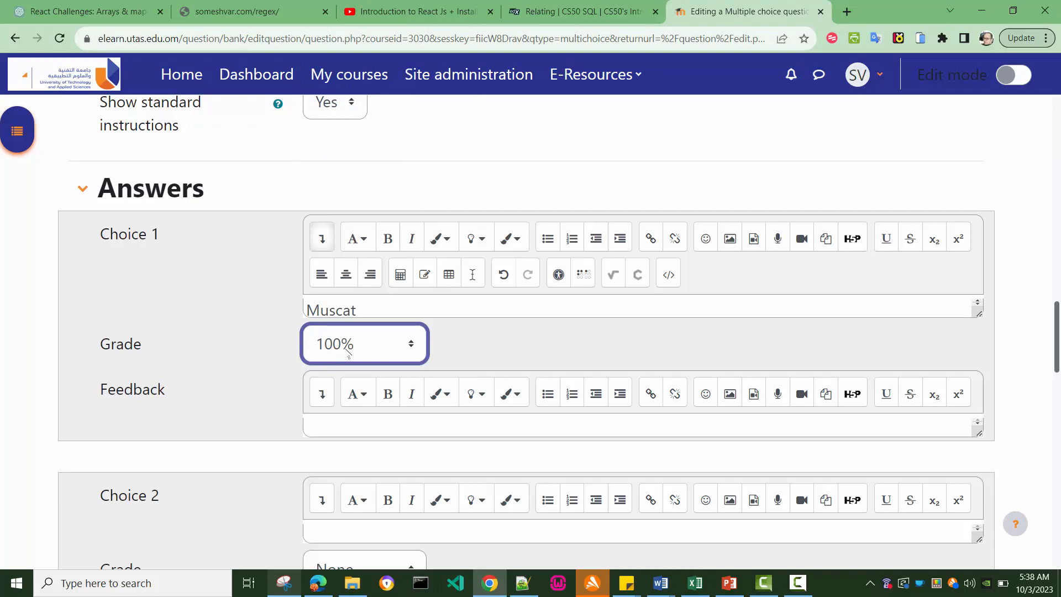
# Step: Enter "Ibri" as the text of Choice 2
pyautogui.scroll(-1, 484, 354)
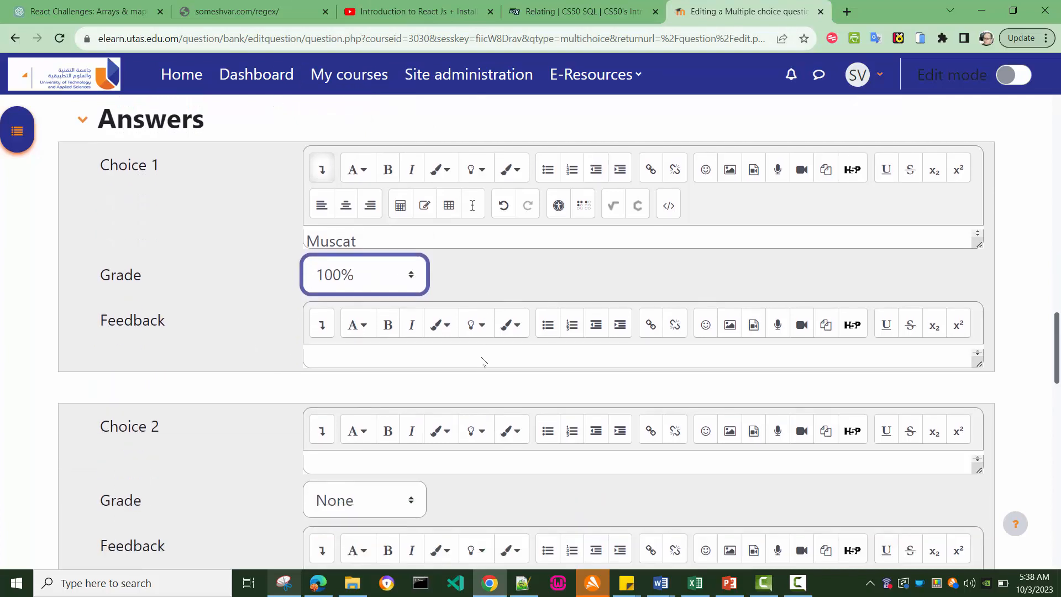
pyautogui.scroll(-1, 330, 447)
pyautogui.click(345, 394)
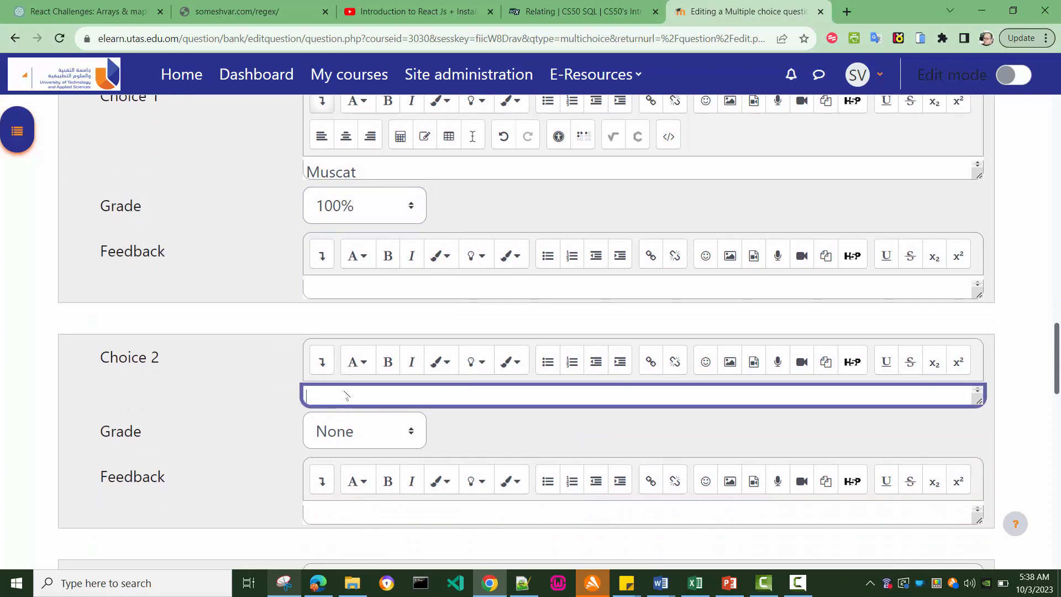
pyautogui.write('Ibri')
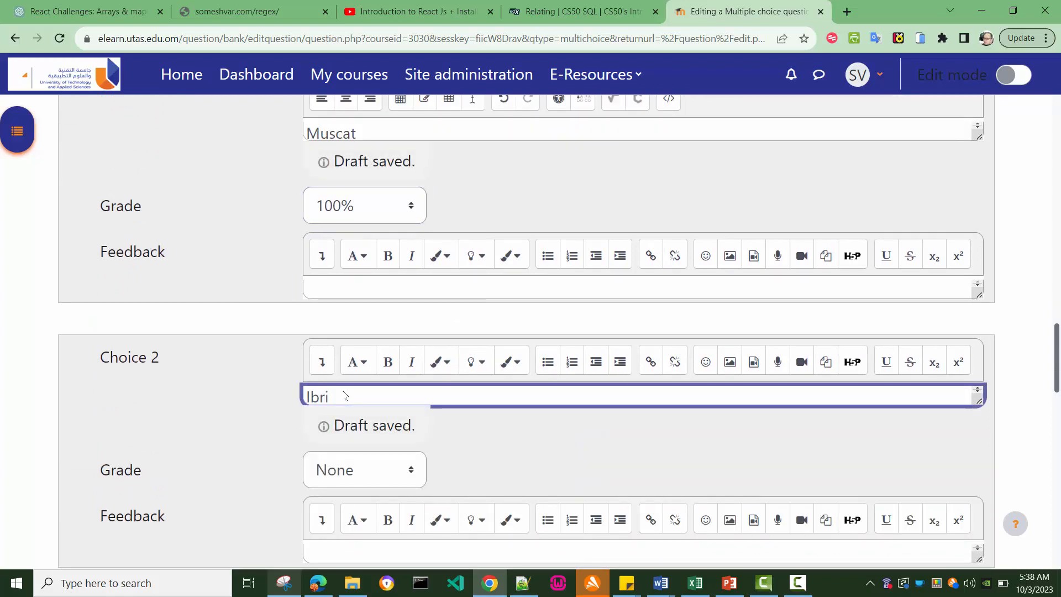
pyautogui.click(252, 421)
pyautogui.scroll(-1, 257, 424)
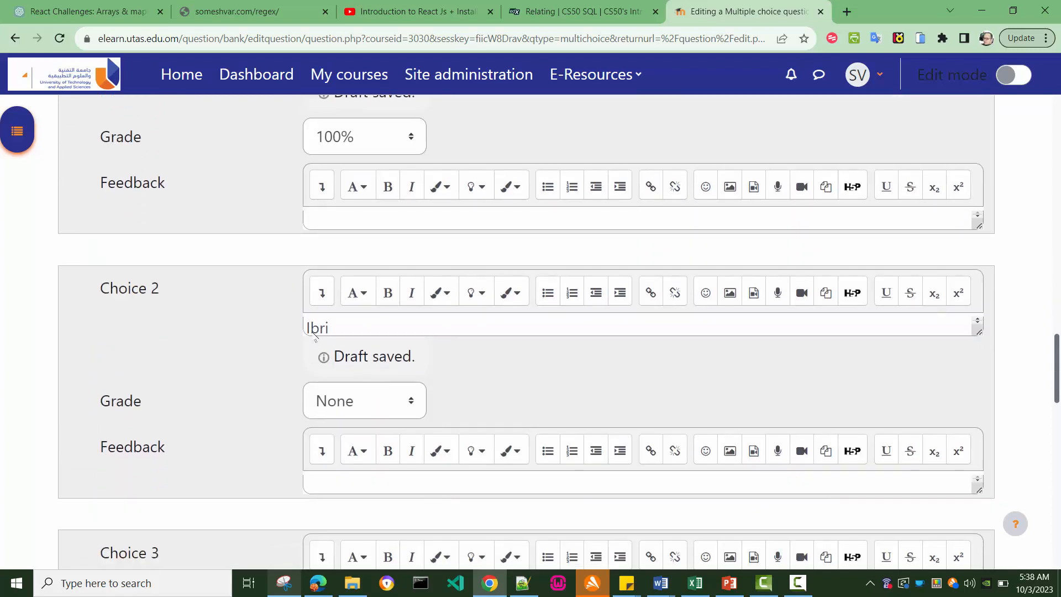
# Step: Fill in the next two answers with "Ibra" as Choice 3 and "Nizwa" as Choice 4
pyautogui.scroll(-1, 466, 399)
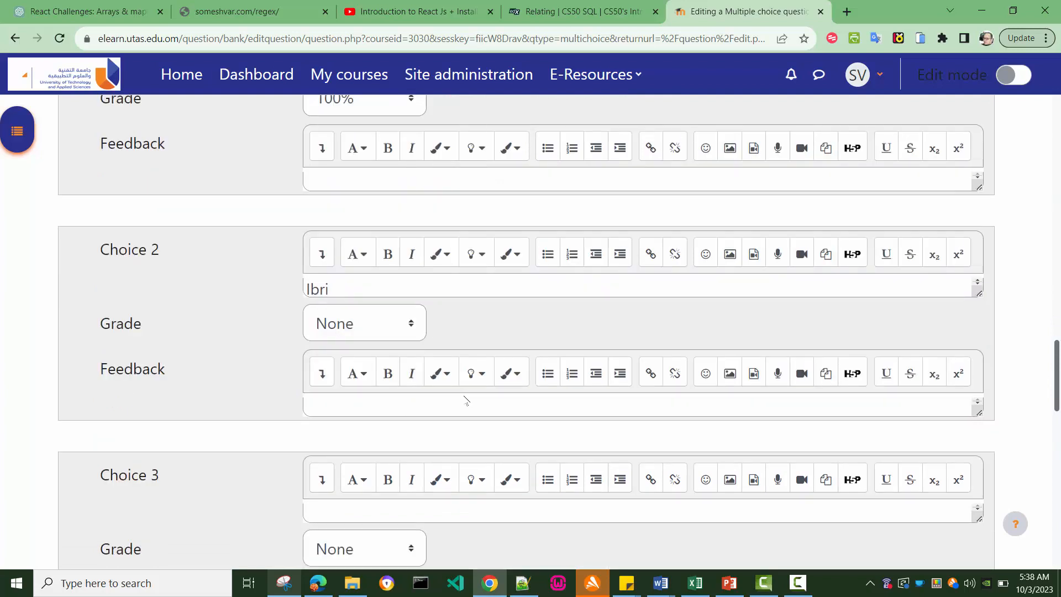
pyautogui.scroll(-1, 466, 399)
pyautogui.click(342, 445)
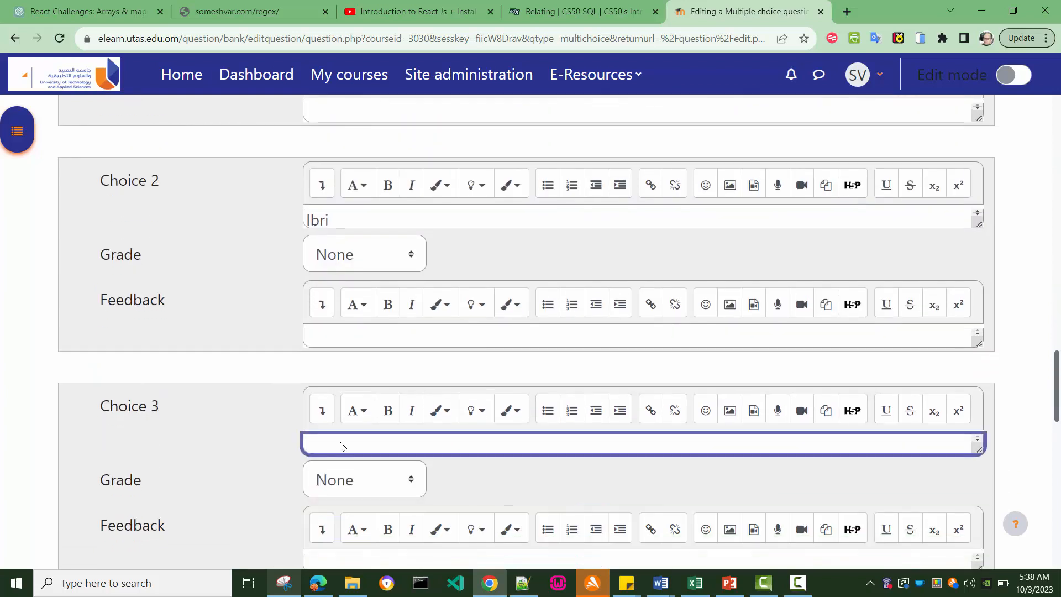
pyautogui.write('Ibra')
pyautogui.scroll(-2, 191, 468)
pyautogui.click(343, 530)
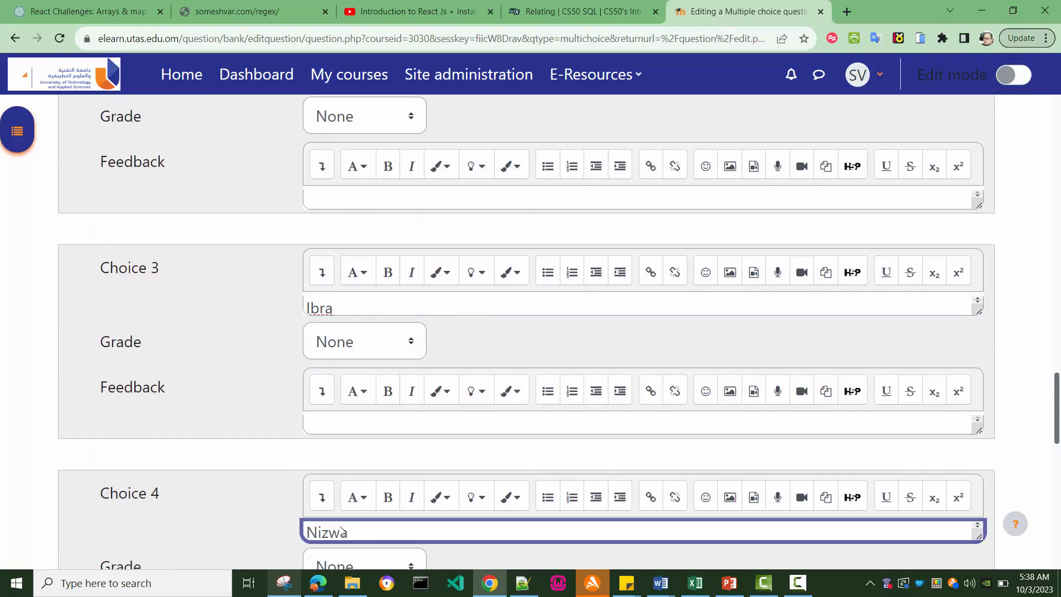
pyautogui.click(261, 426)
# Step: Leave Choice 5 blank and save the multiple choice question to the question bank
pyautogui.scroll(-10, 260, 426)
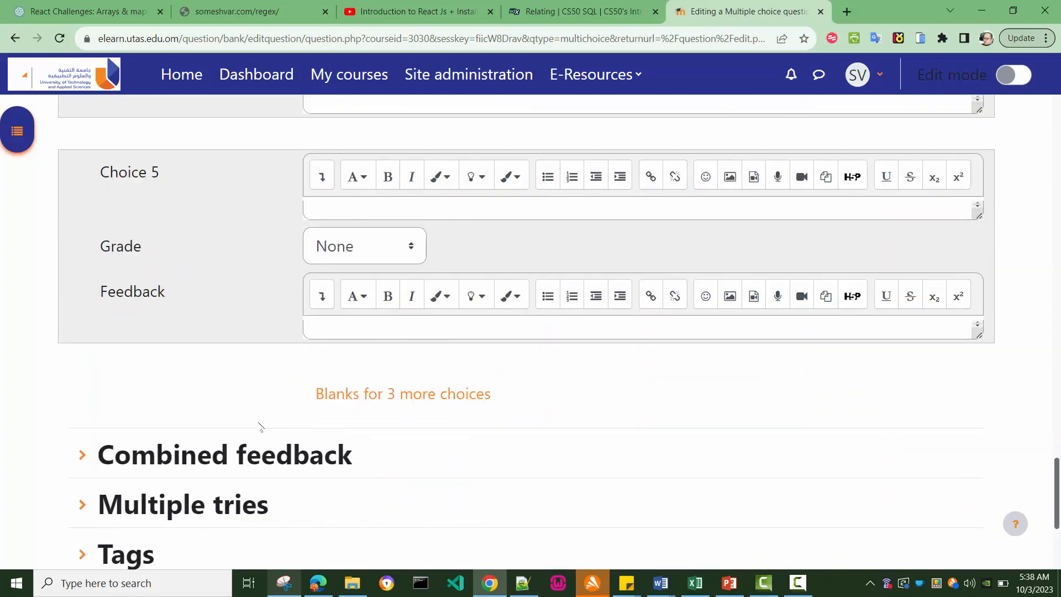
pyautogui.scroll(-1, 260, 426)
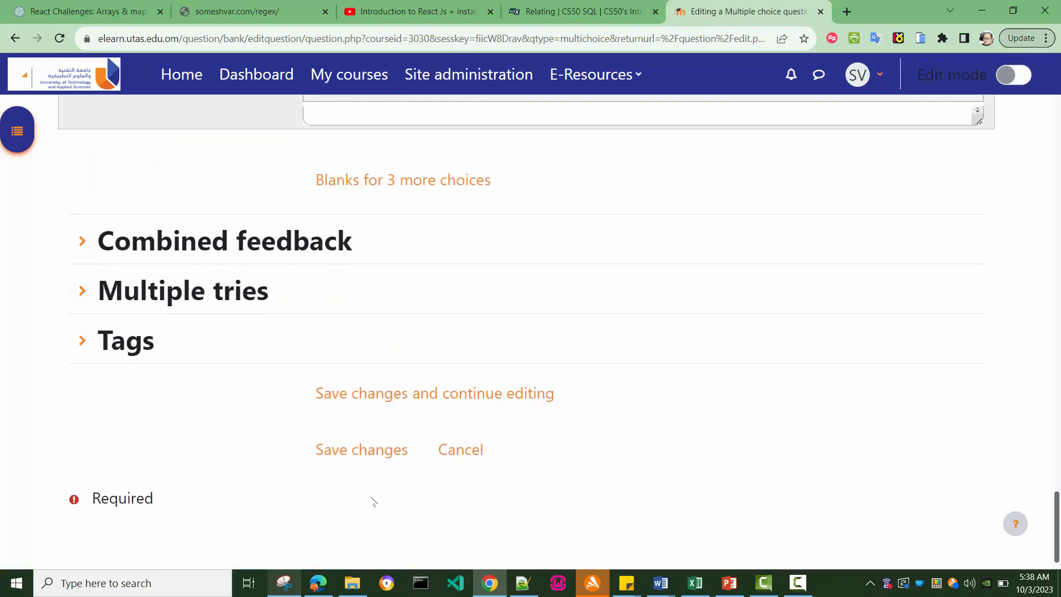
pyautogui.click(352, 456)
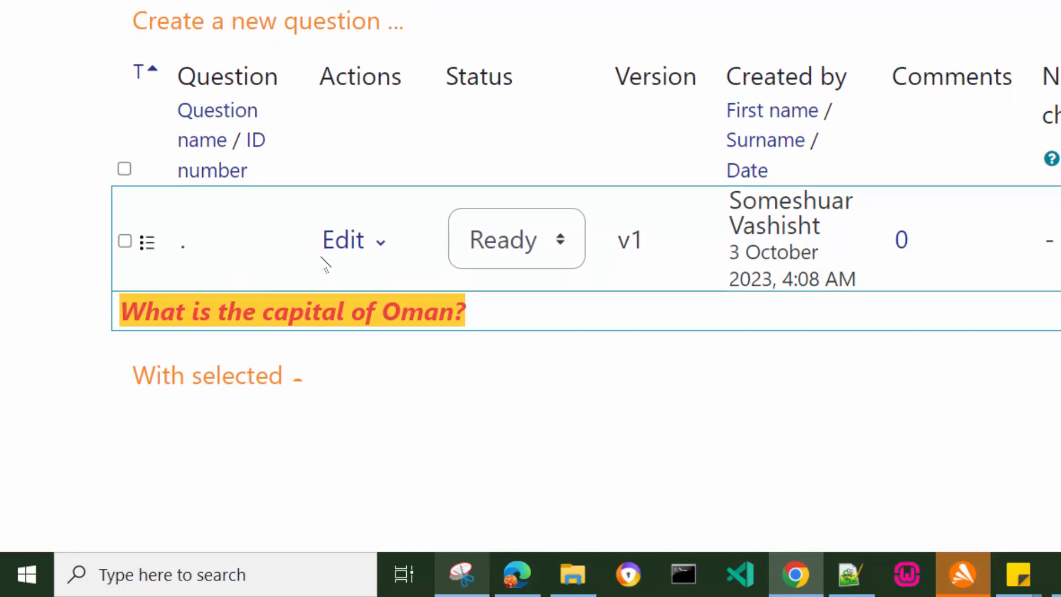
# Step: Look through the actions available for the capital of Oman question and open its preview
pyautogui.click(383, 249)
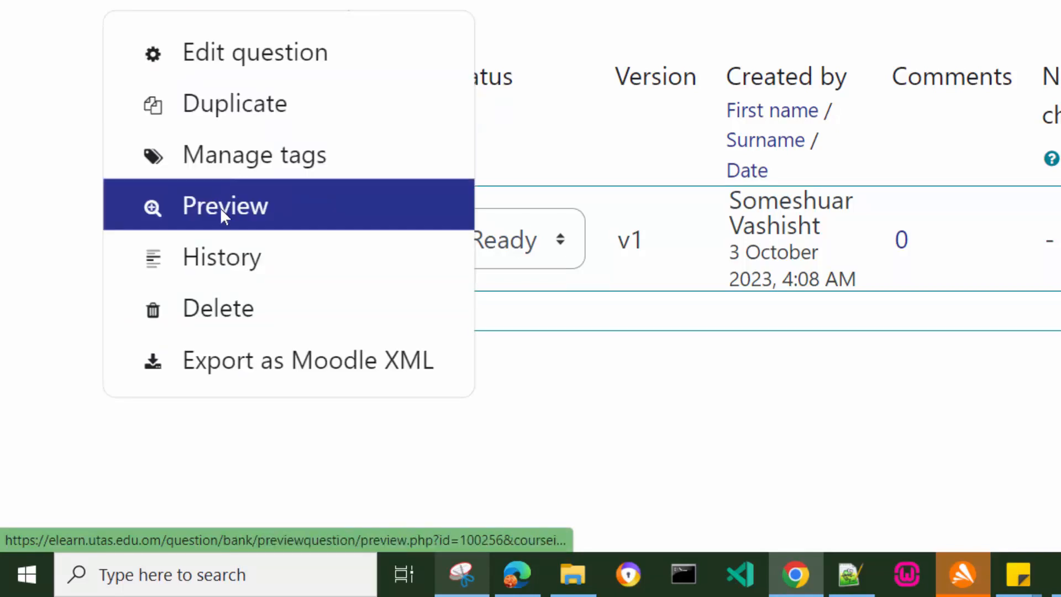
pyautogui.click(321, 227)
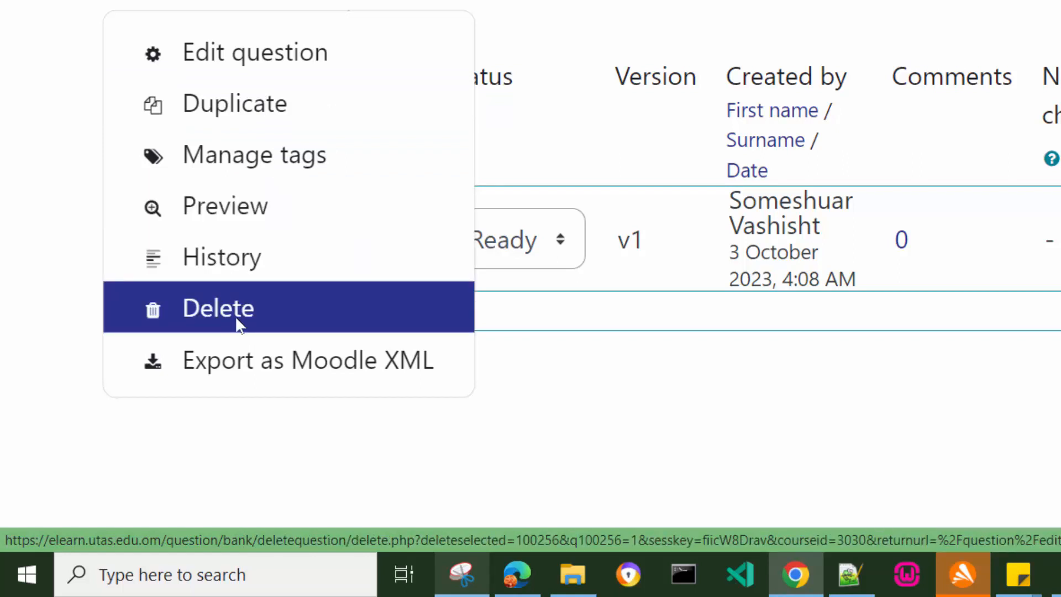
pyautogui.click(348, 422)
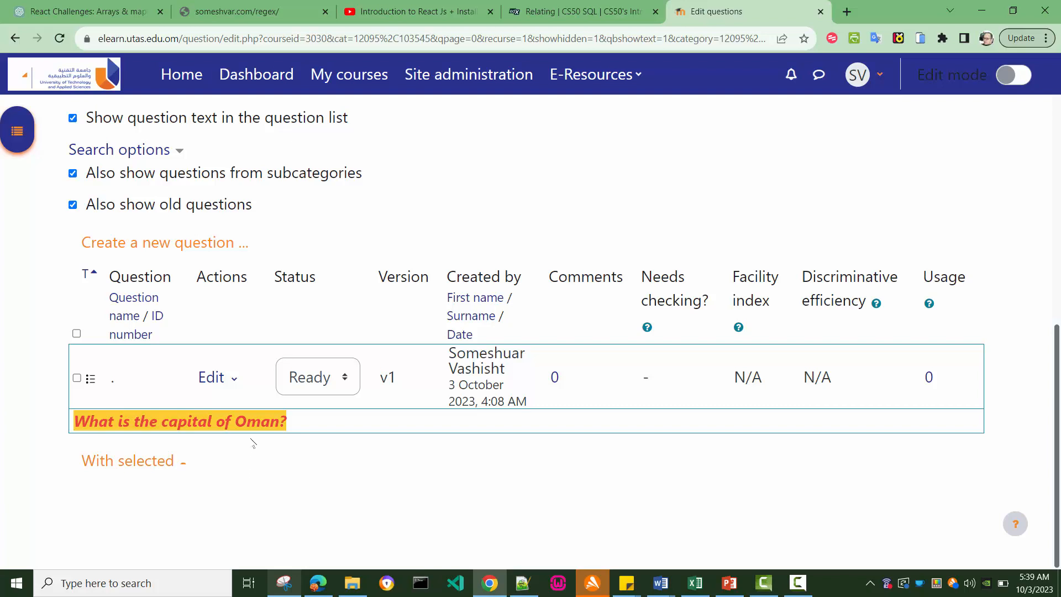
pyautogui.click(234, 384)
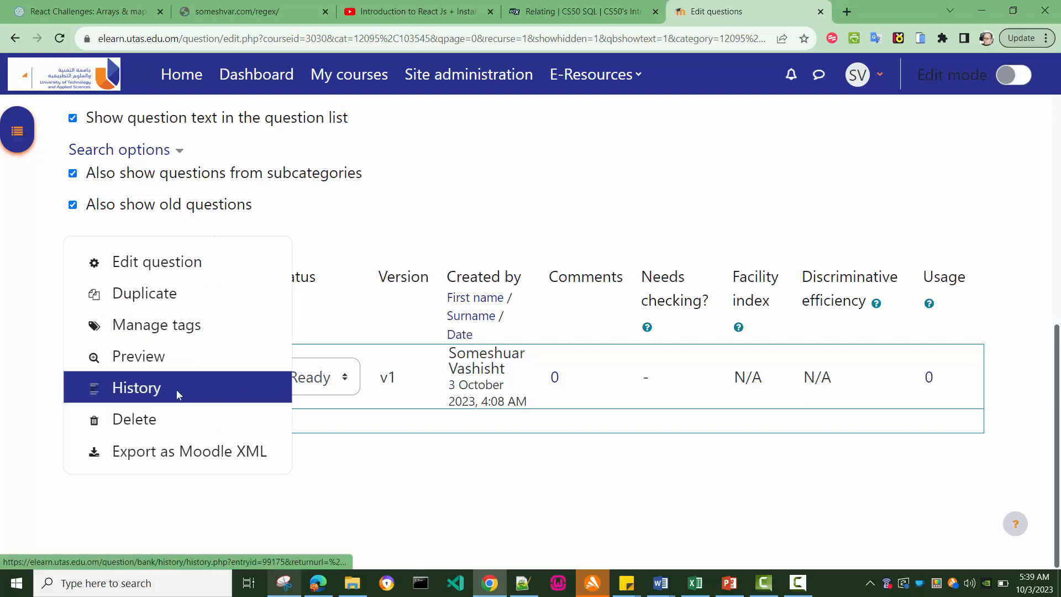
pyautogui.click(138, 359)
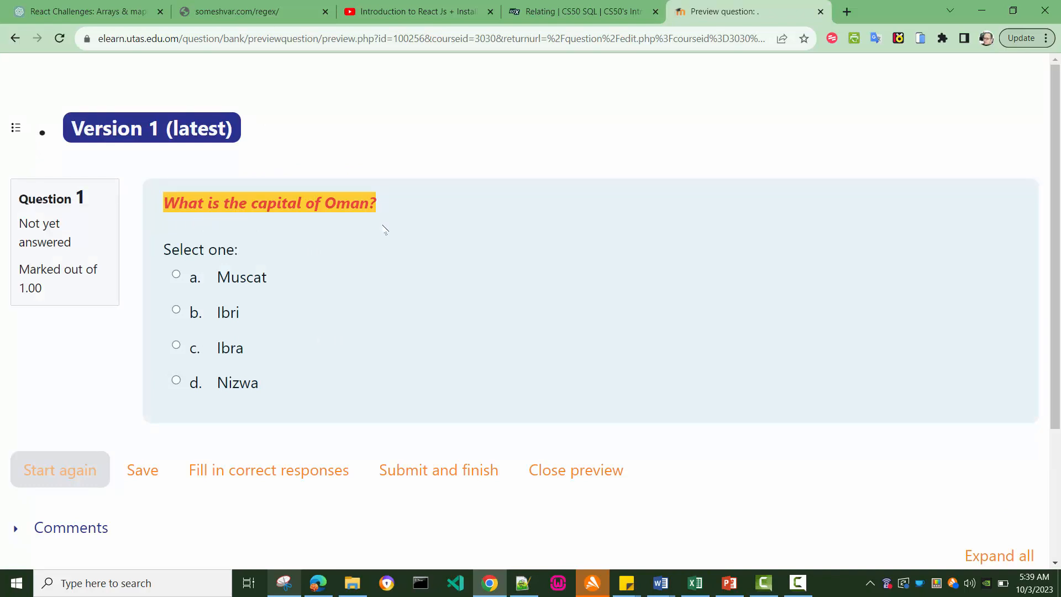
# Step: Answer the previewed question with Muscat, submit and finish the attempt, and close the preview
pyautogui.click(176, 275)
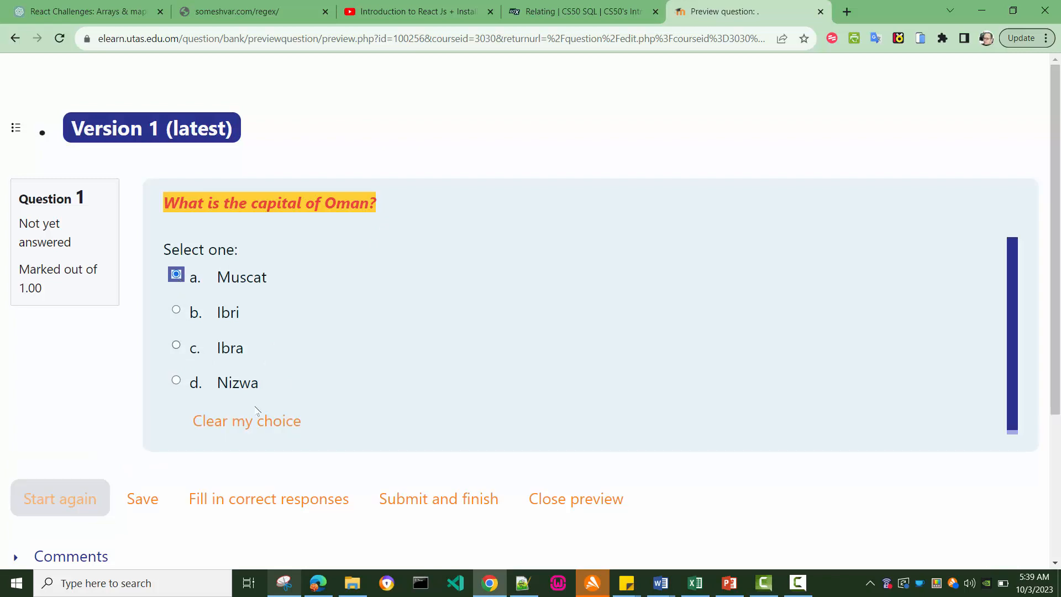
pyautogui.click(477, 511)
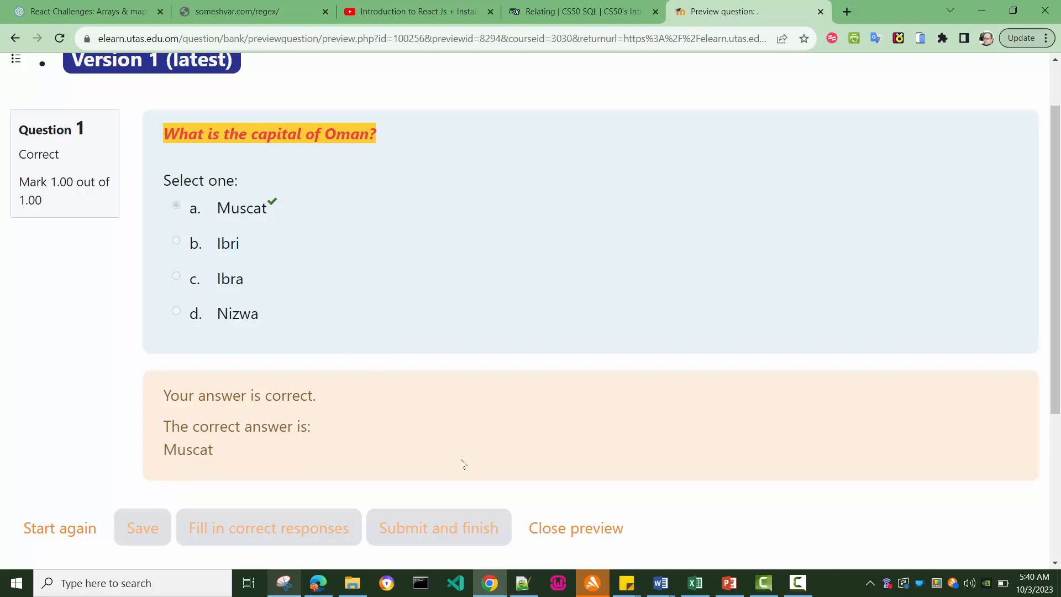
pyautogui.click(611, 542)
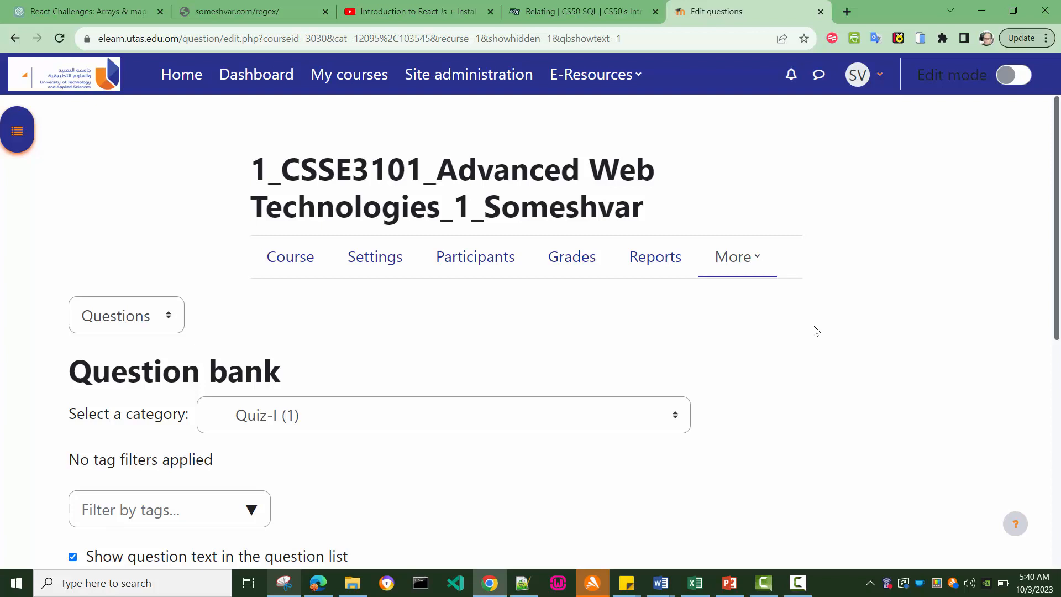
# Step: Create a new question of the True/False type in the Quiz-I category
pyautogui.scroll(-8, 815, 331)
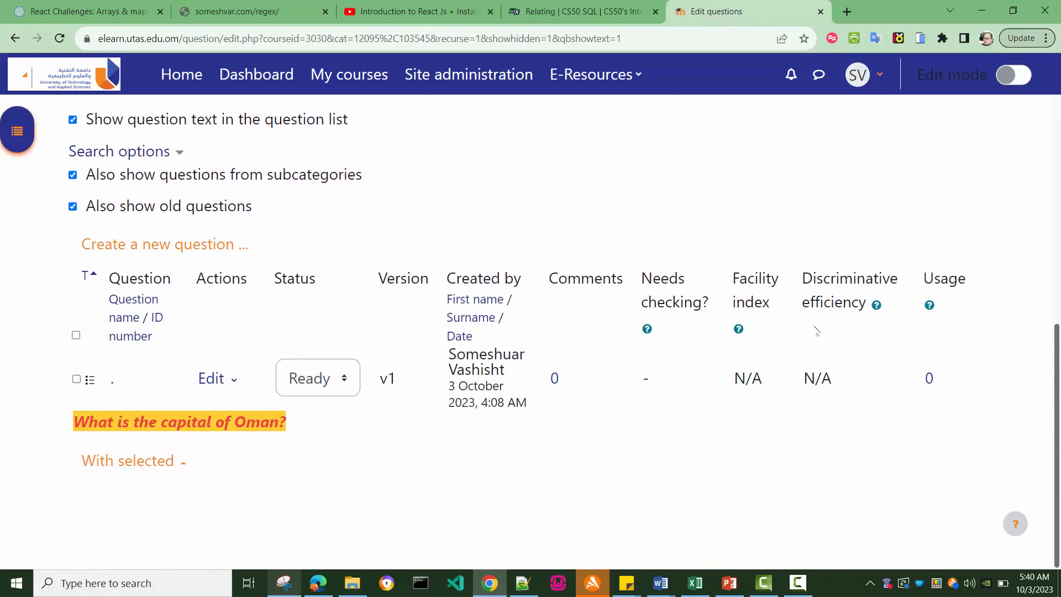
pyautogui.scroll(1, 816, 331)
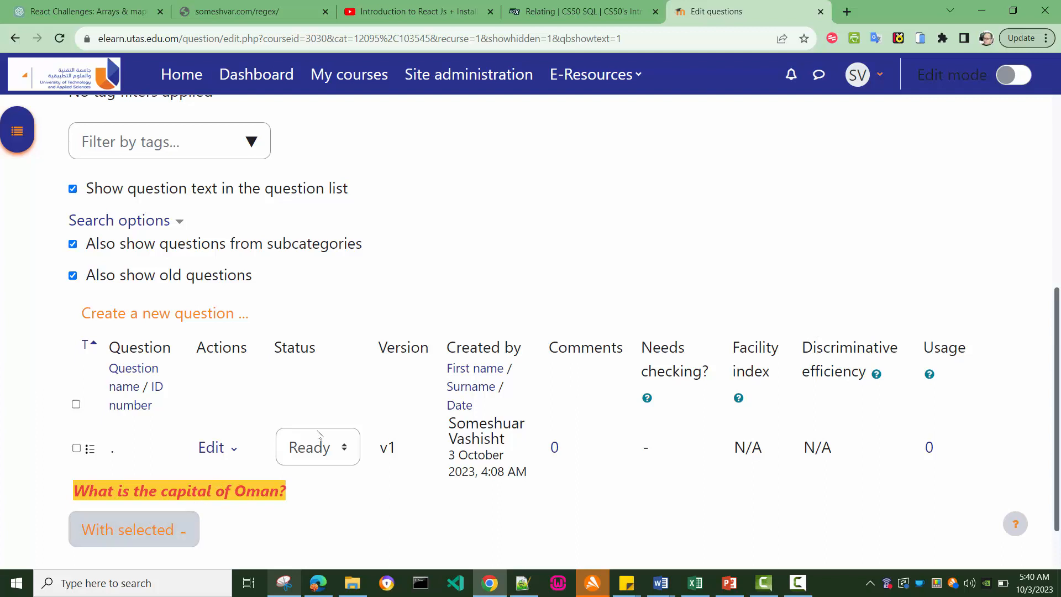
pyautogui.click(134, 318)
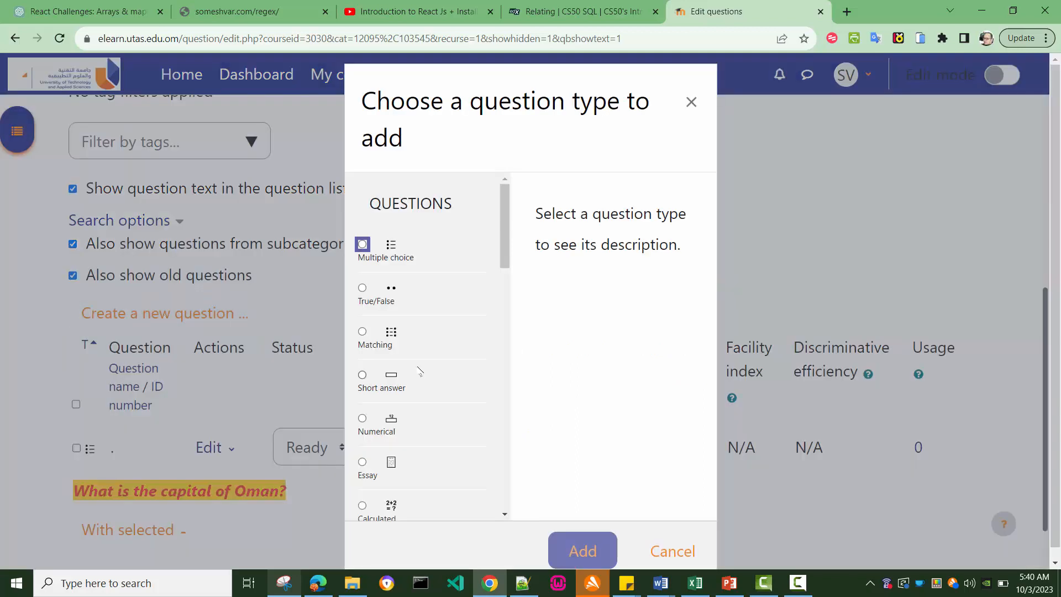
pyautogui.click(362, 288)
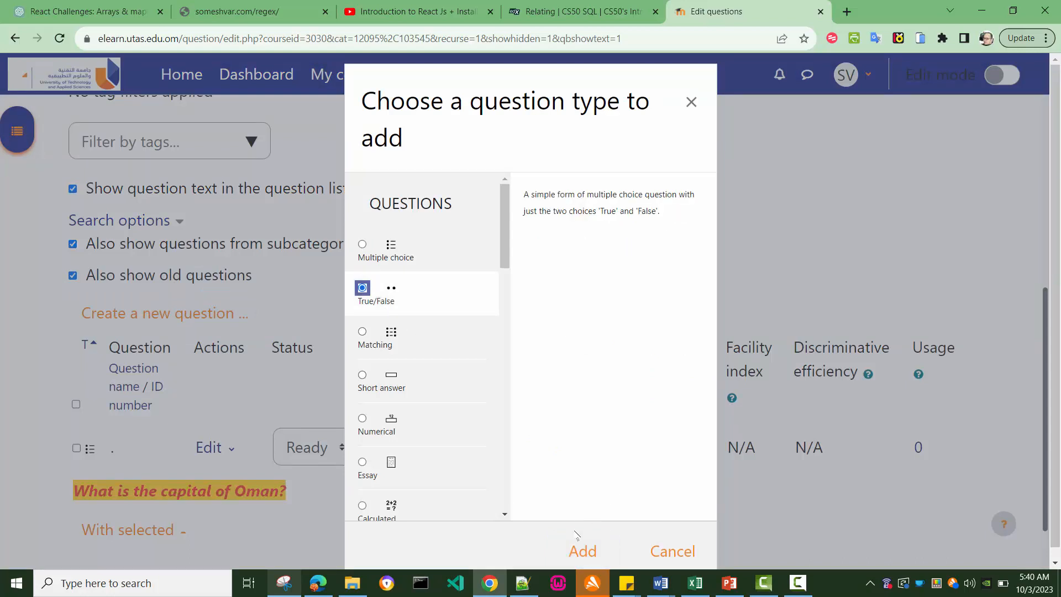
pyautogui.click(580, 554)
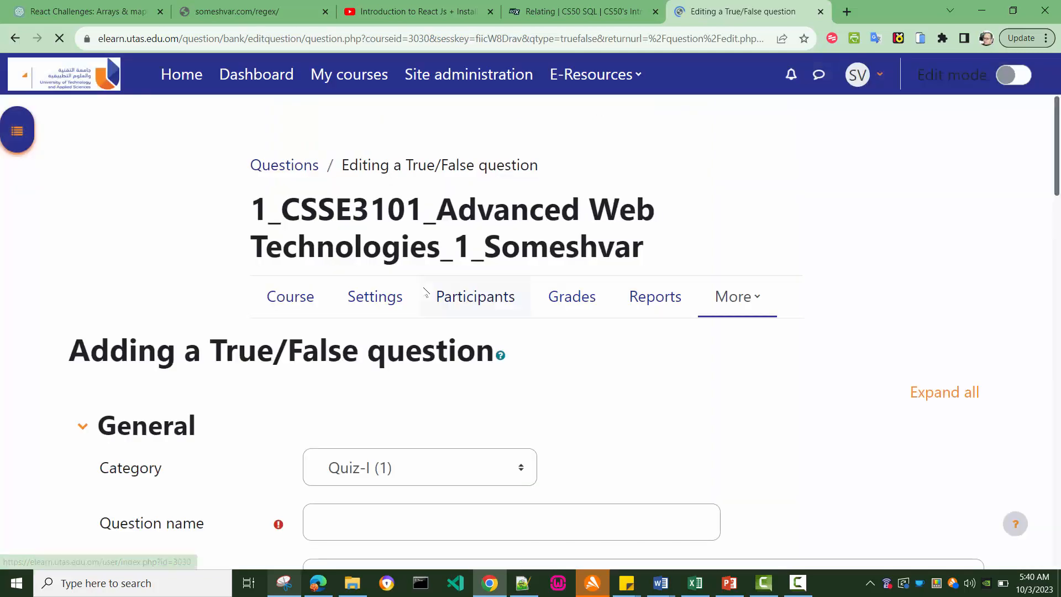
# Step: Name the True/False question "." and show the full set of formatting options for the Question text editor
pyautogui.scroll(-3, 426, 291)
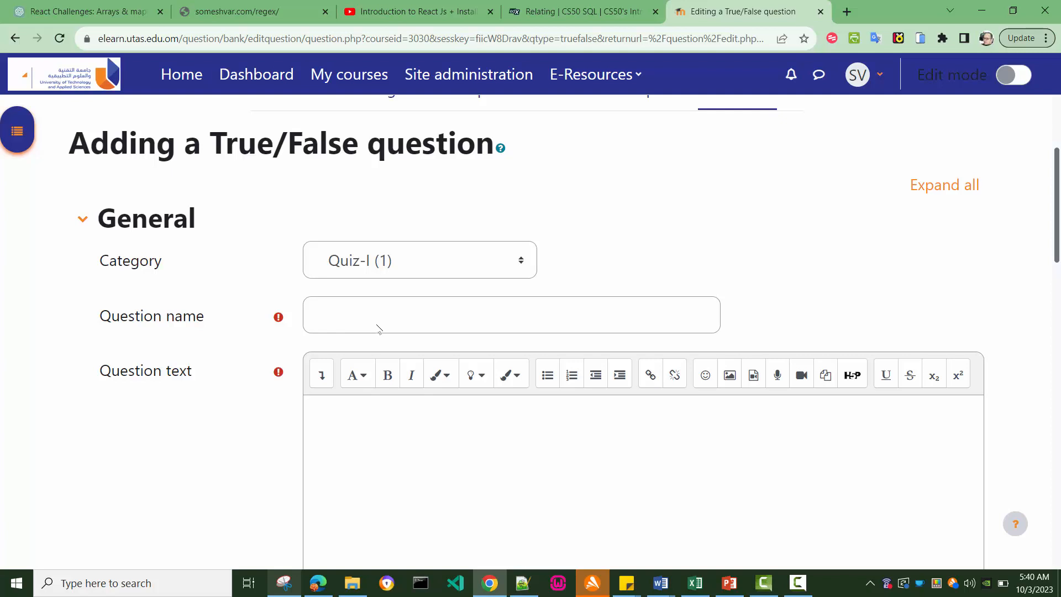
pyautogui.click(336, 323)
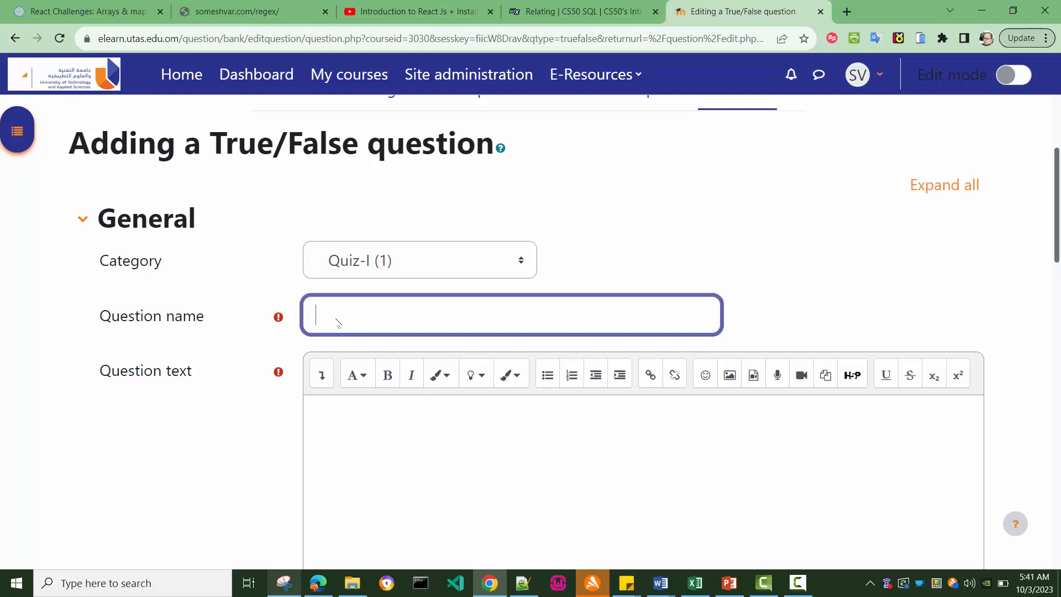
pyautogui.write('.')
pyautogui.scroll(-2, 347, 316)
pyautogui.press('Tab')
pyautogui.press('Return')
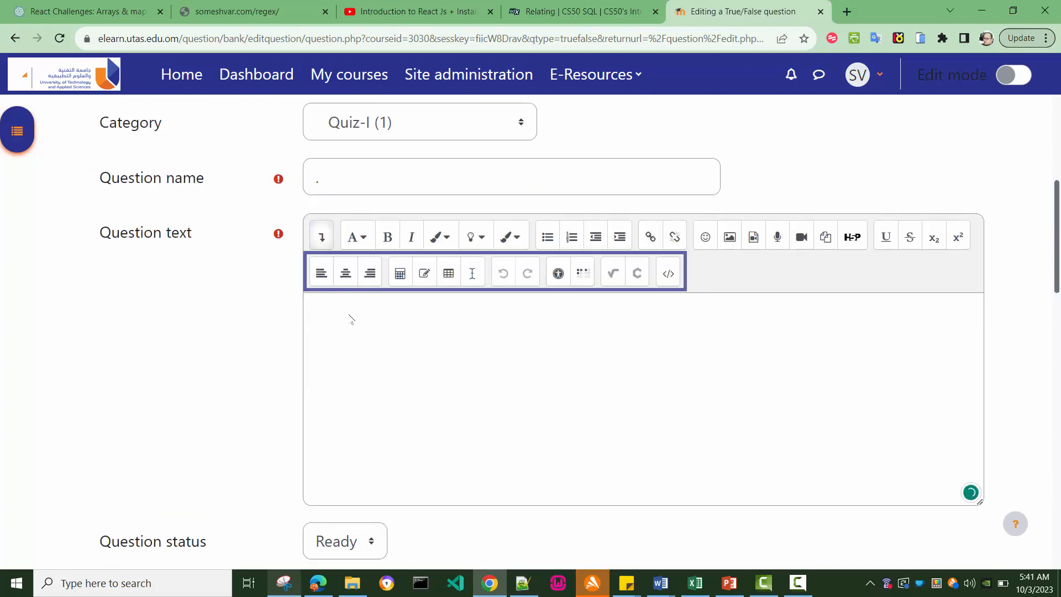
# Step: Enter "2+2*2=8" as the question text of the True/False question
pyautogui.click(564, 339)
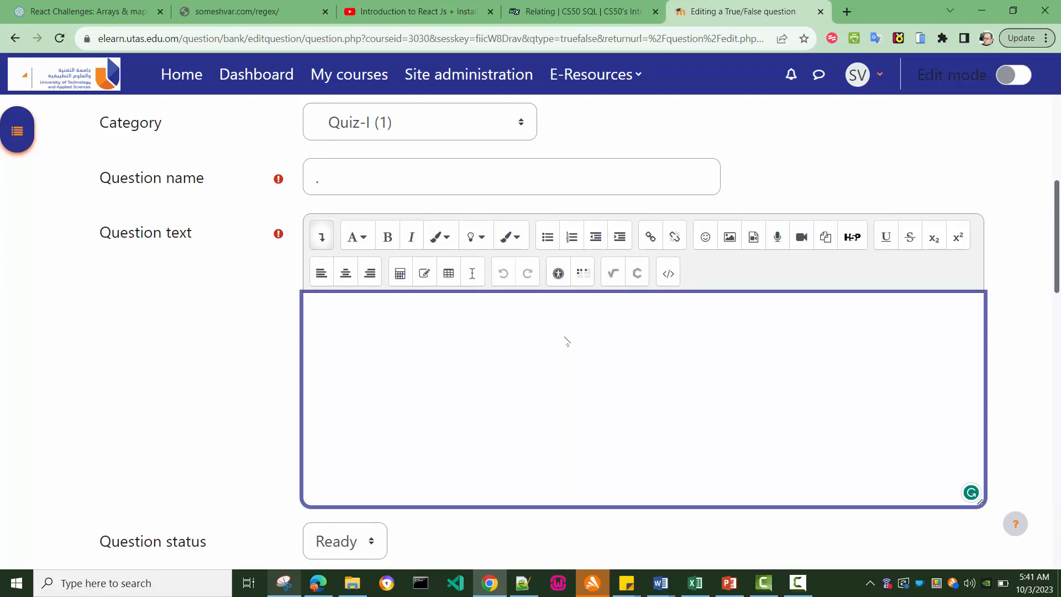
pyautogui.write('2+2*2=8')
pyautogui.scroll(-7, 223, 315)
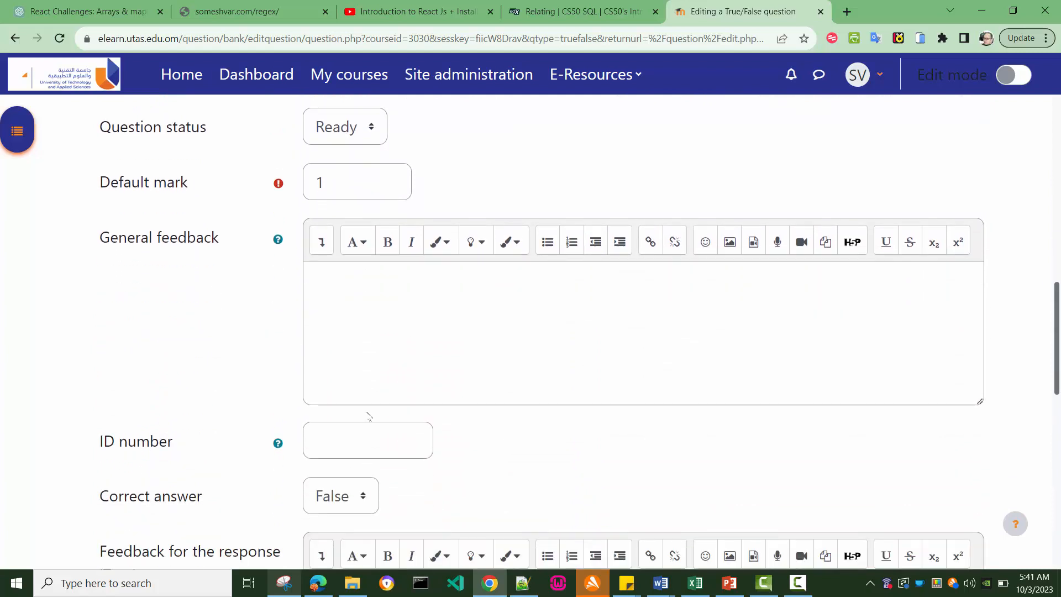
# Step: Set the correct answer of the True/False question to False
pyautogui.scroll(-5, 435, 450)
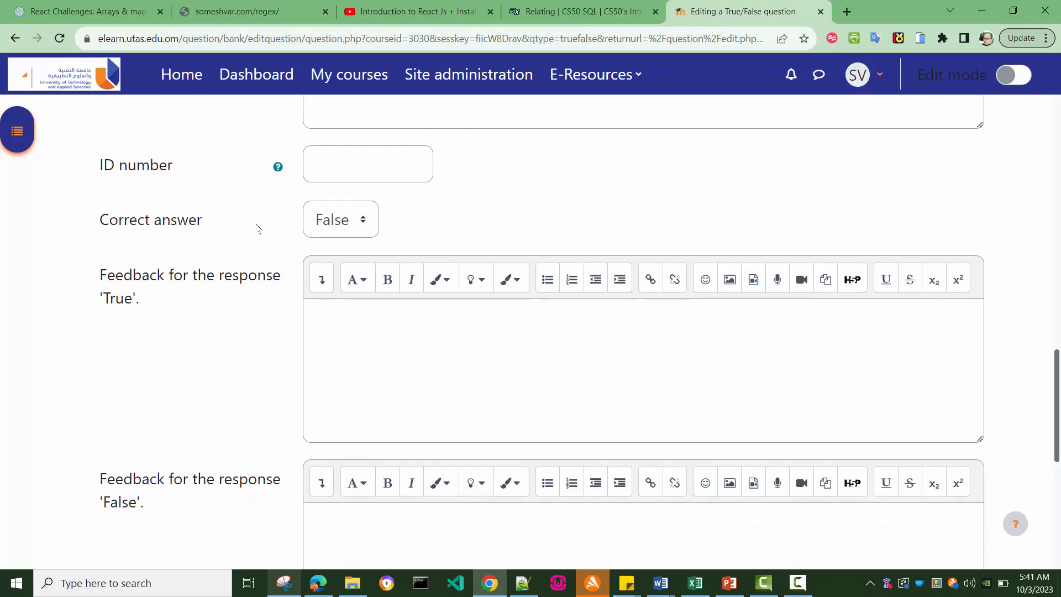
pyautogui.scroll(5, 476, 232)
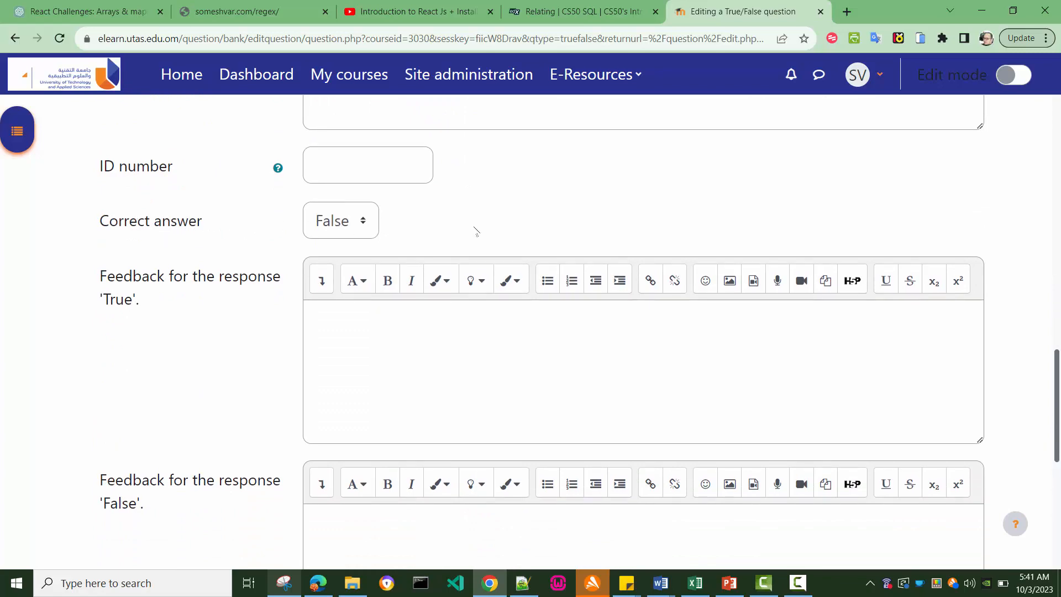
pyautogui.scroll(6, 476, 232)
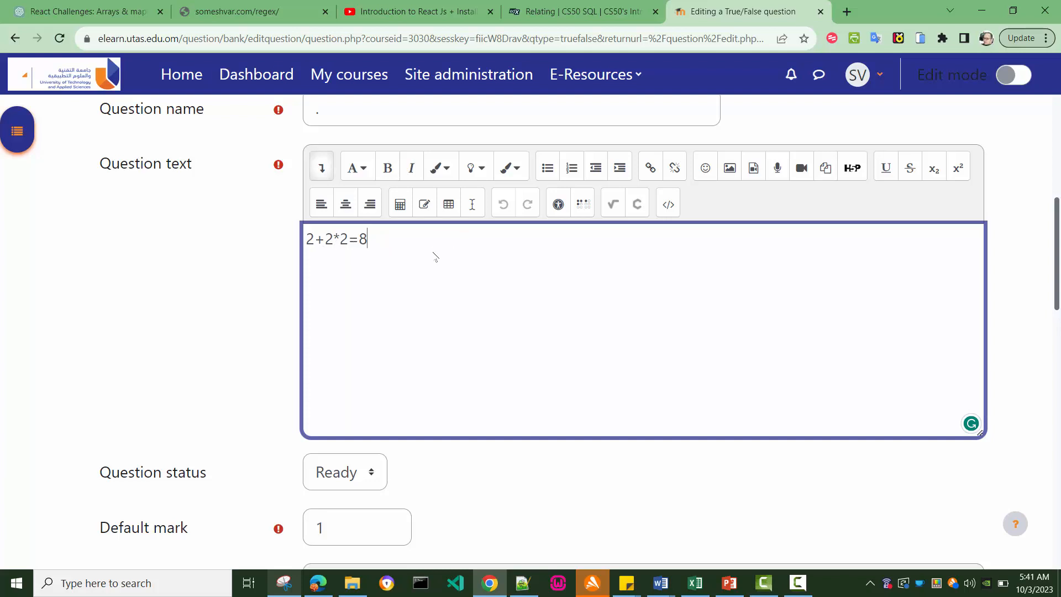
pyautogui.scroll(-10, 434, 257)
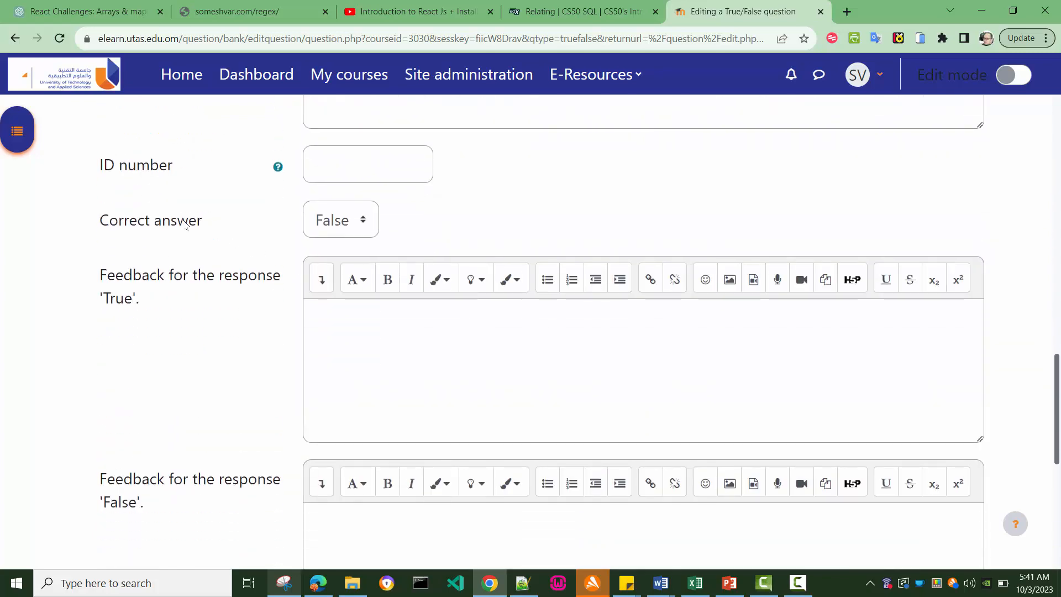
pyautogui.click(332, 217)
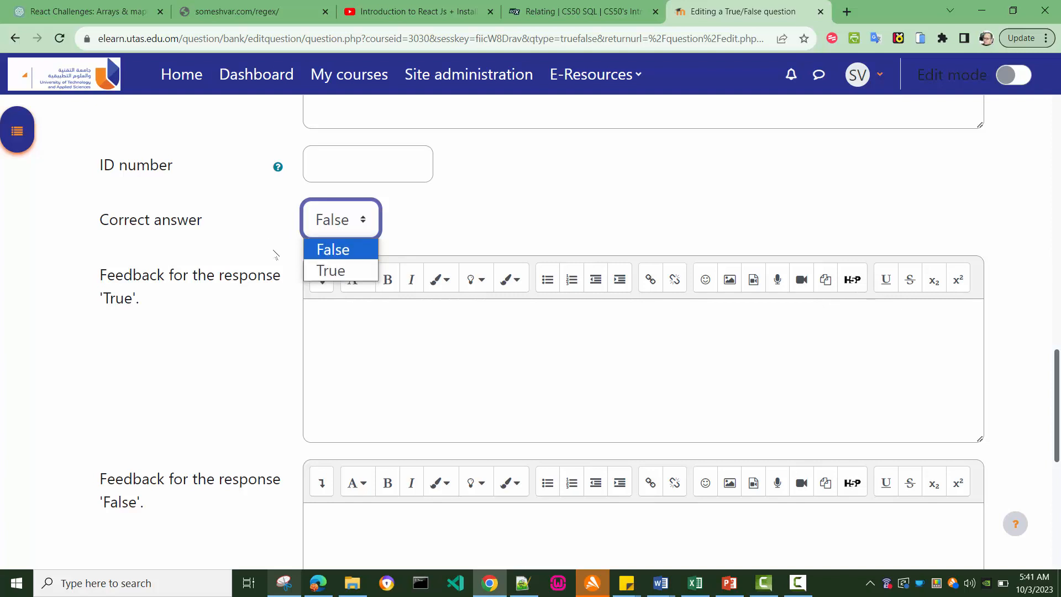
pyautogui.click(340, 252)
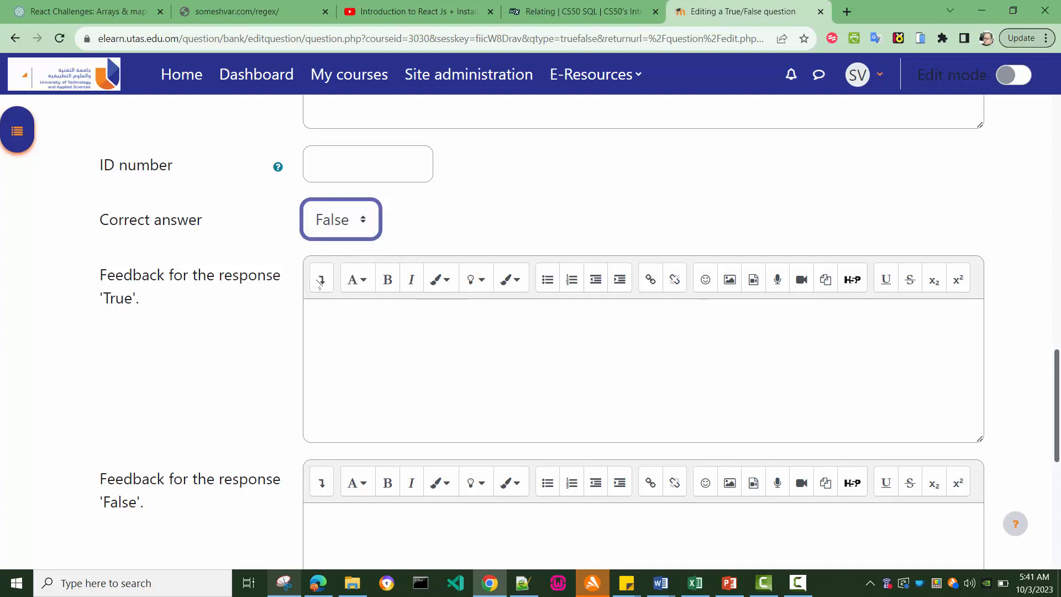
# Step: Leave the feedback for the True and False responses empty and save the True/False question
pyautogui.scroll(-1, 265, 348)
pyautogui.click(363, 265)
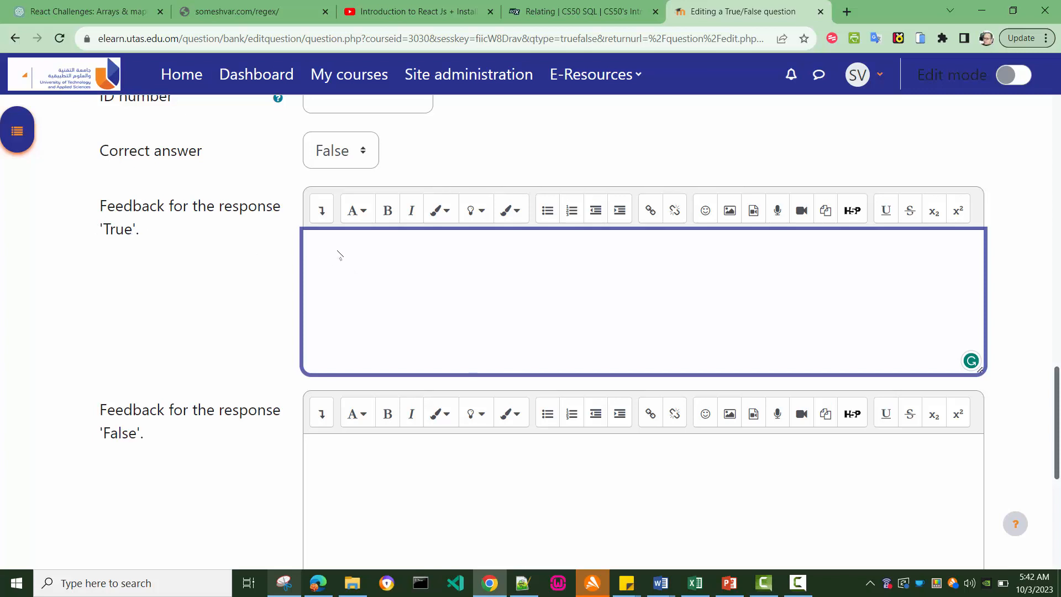
pyautogui.scroll(-3, 340, 254)
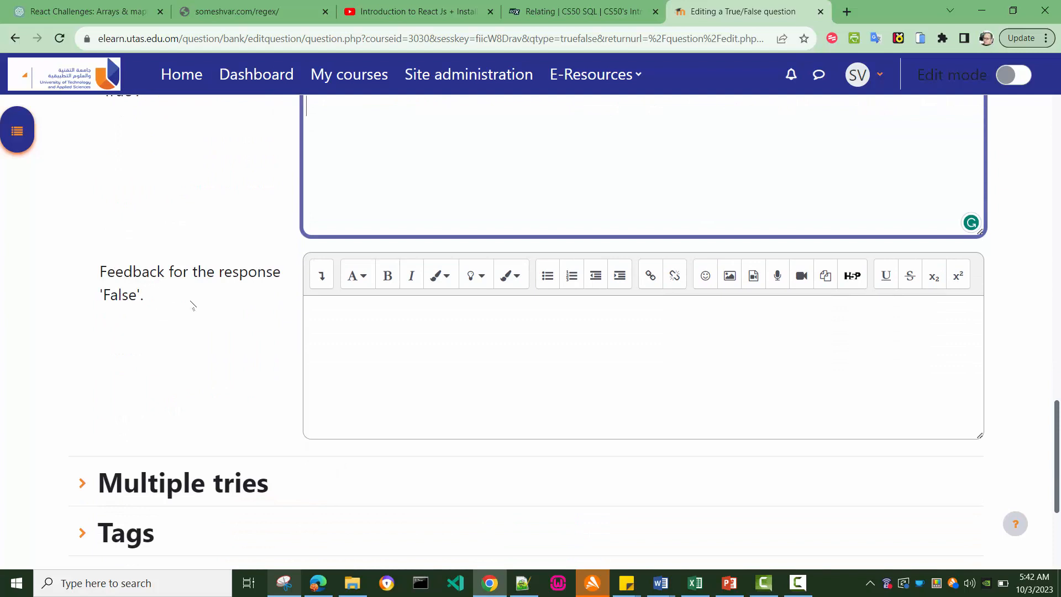
pyautogui.click(334, 320)
pyautogui.scroll(-3, 213, 332)
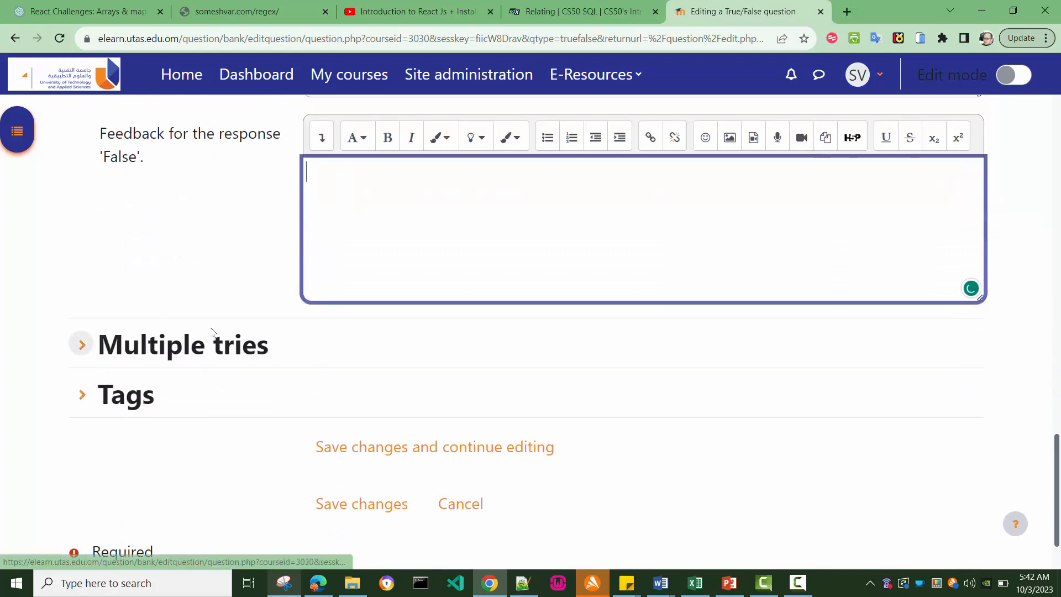
pyautogui.scroll(-1, 212, 332)
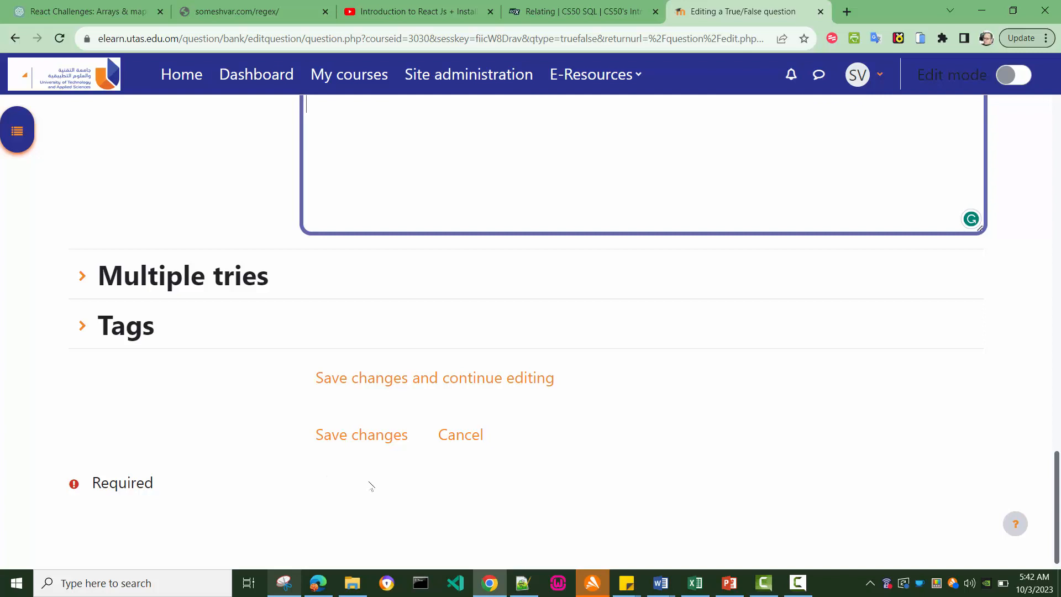
pyautogui.click(357, 437)
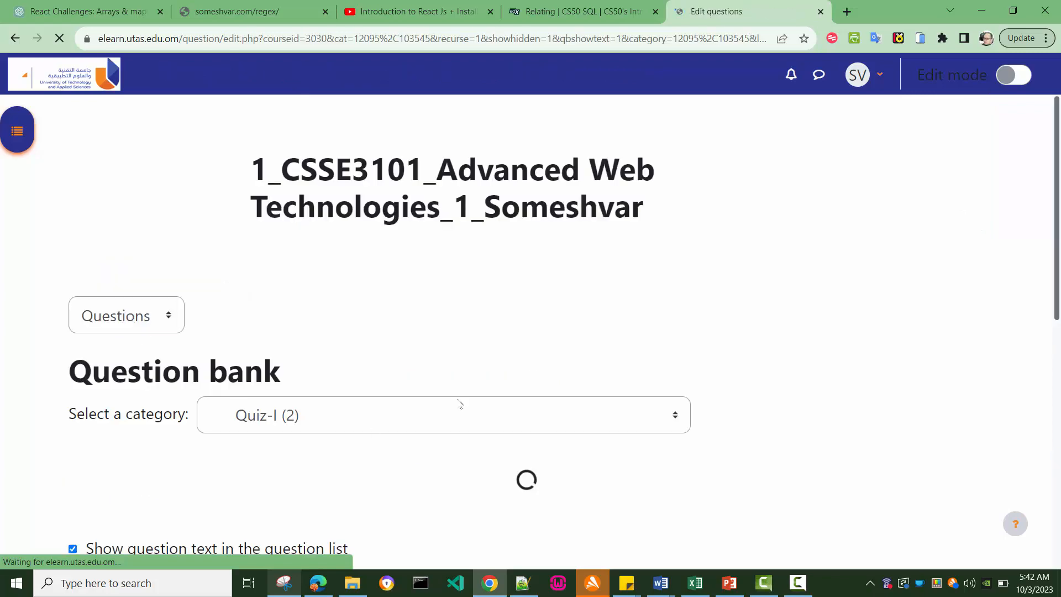
# Step: Open a preview of the "2+2*2=8" question from the Quiz-I question list
pyautogui.scroll(-5, 594, 328)
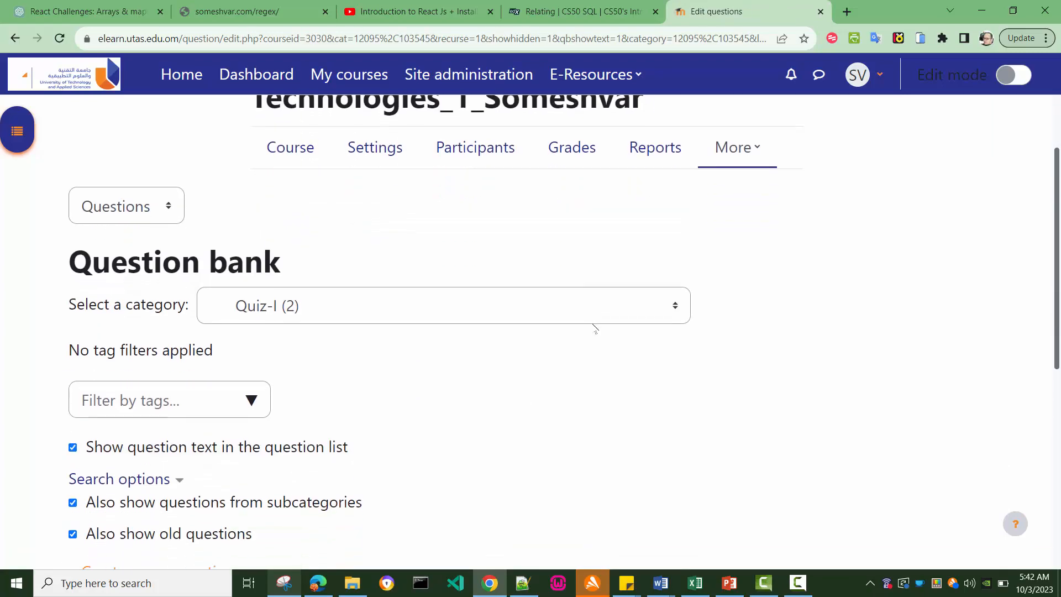
pyautogui.scroll(-4, 594, 328)
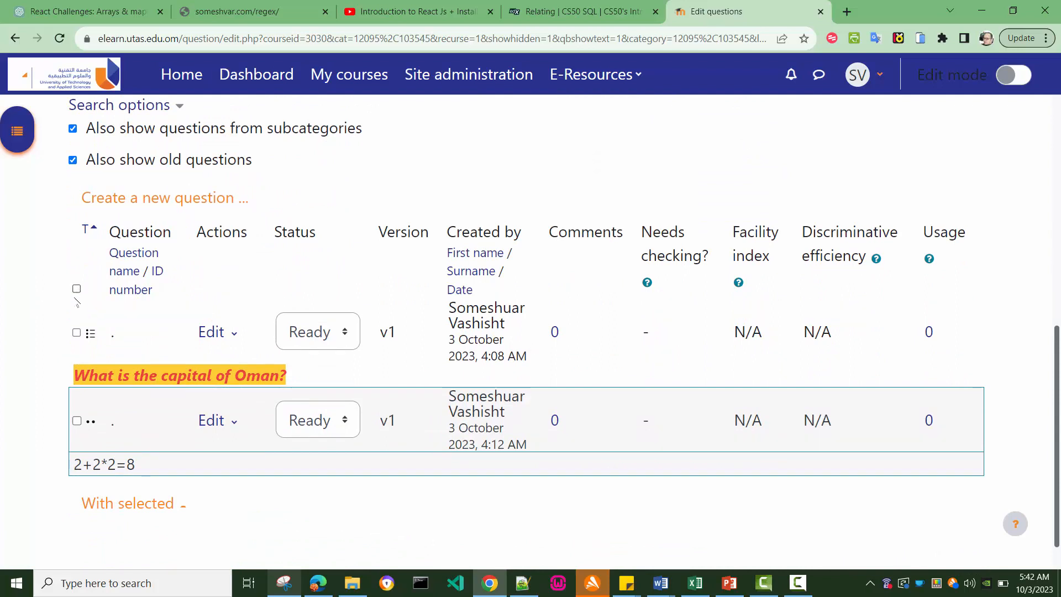
pyautogui.scroll(-1, 218, 471)
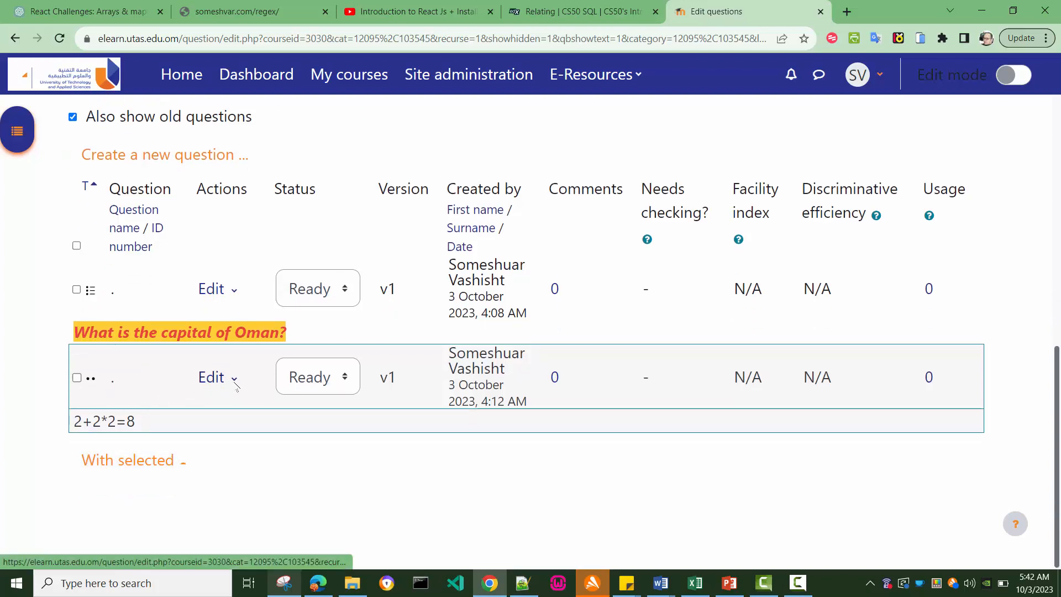
pyautogui.click(233, 380)
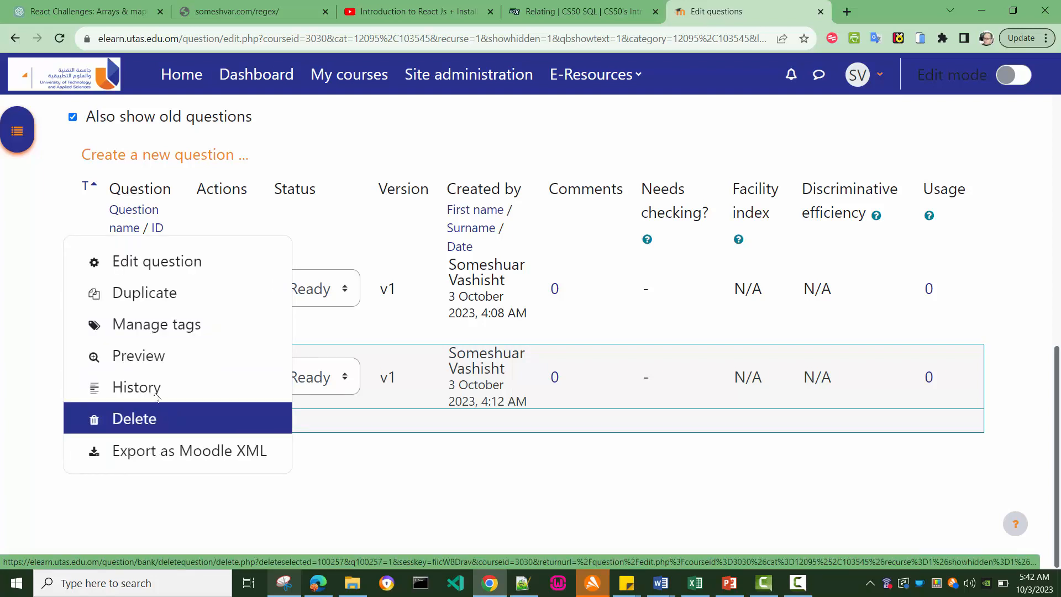
pyautogui.click(155, 362)
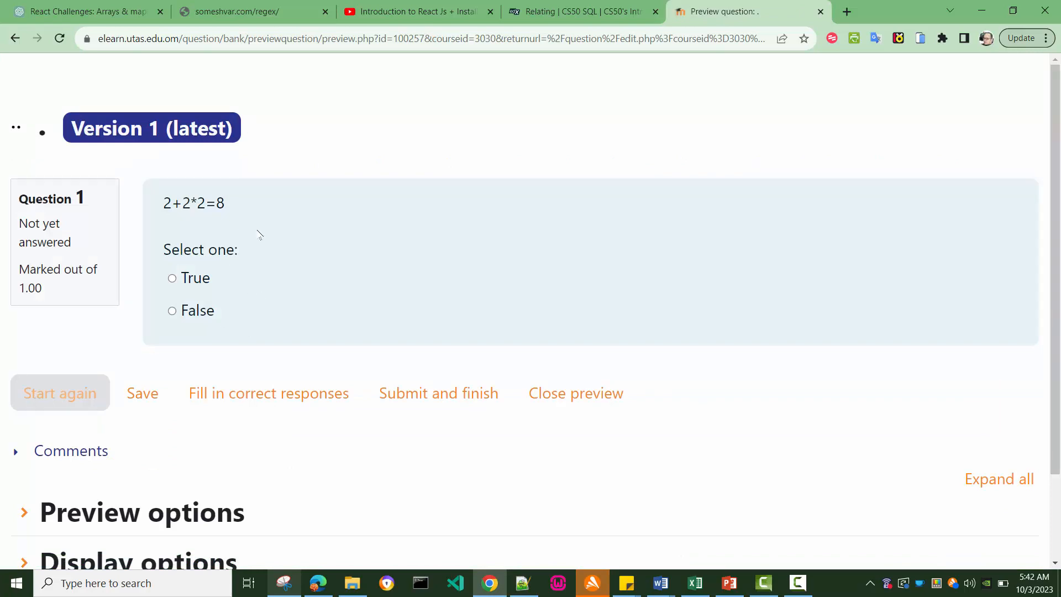
# Step: Fill in the correct response in the True/False question's preview and close the preview
pyautogui.scroll(-1, 261, 234)
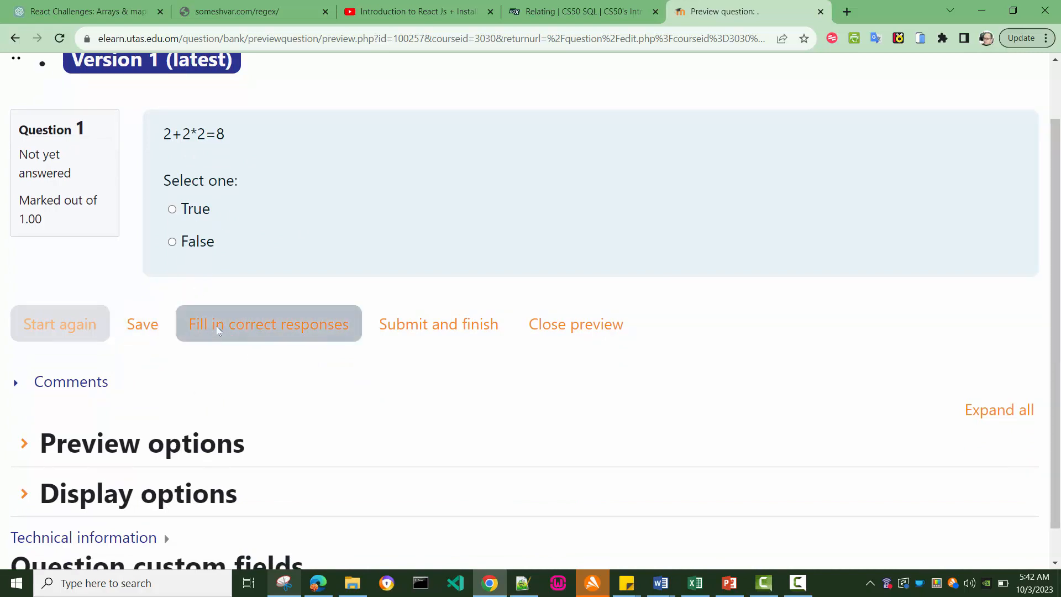
pyautogui.click(299, 332)
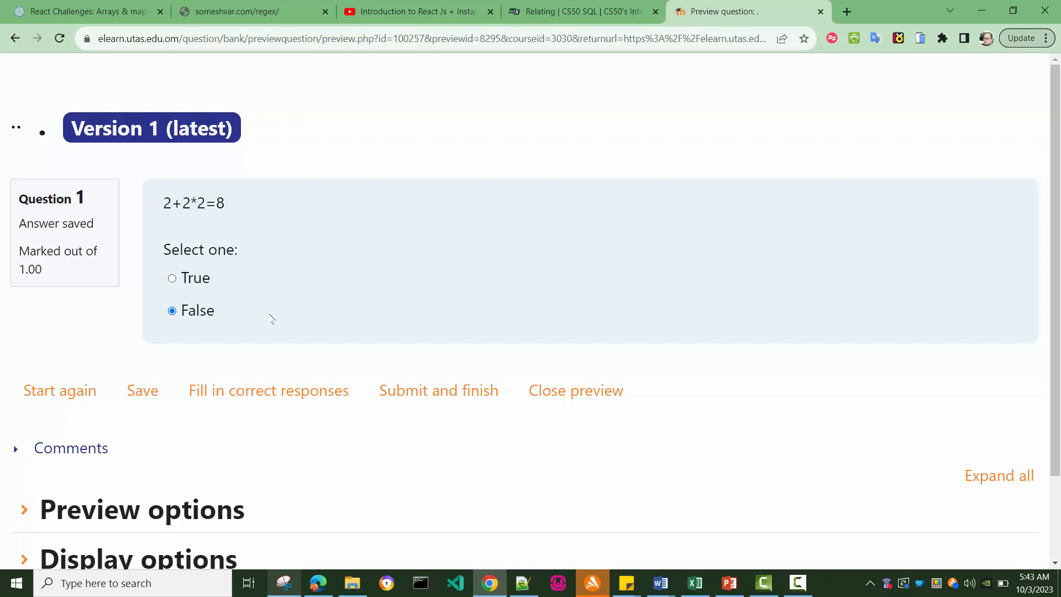
pyautogui.scroll(-2, 271, 320)
pyautogui.scroll(2, 271, 320)
pyautogui.scroll(-2, 272, 320)
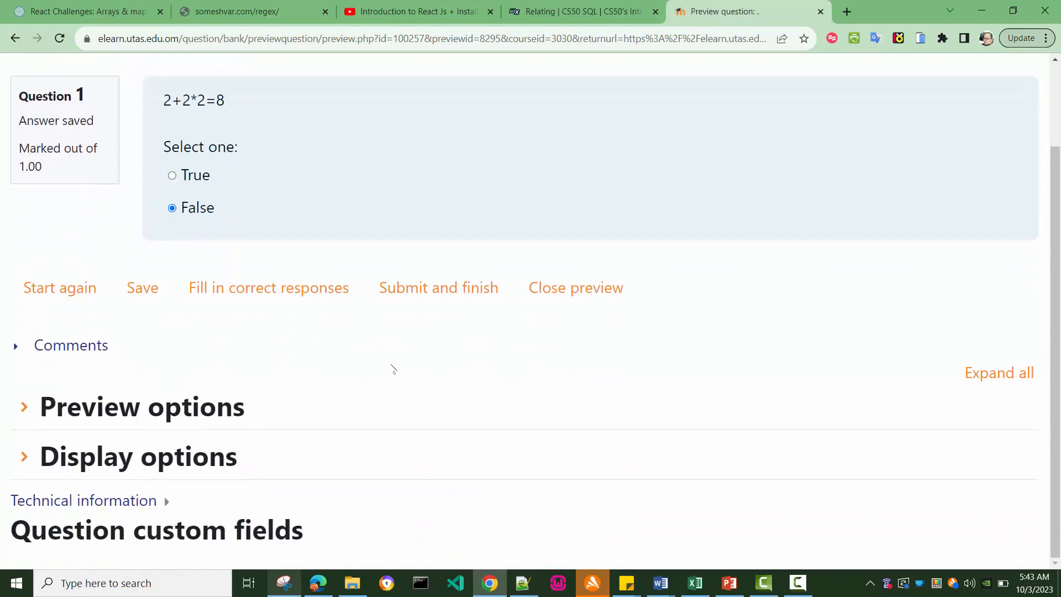
pyautogui.click(576, 283)
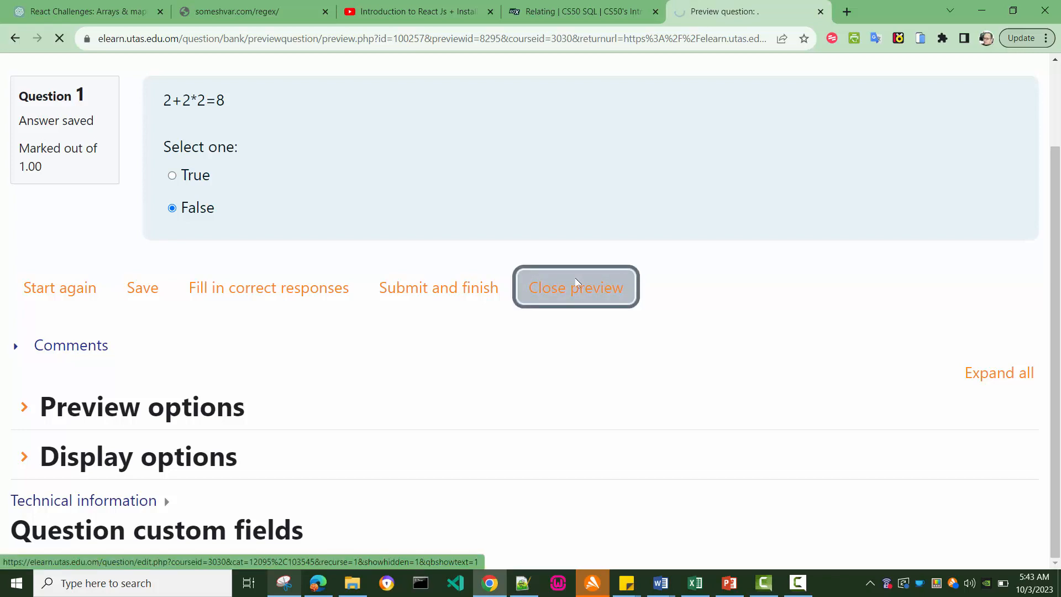
# Step: Create a new question of the Matching type in the Quiz-I category
pyautogui.scroll(-4, 578, 283)
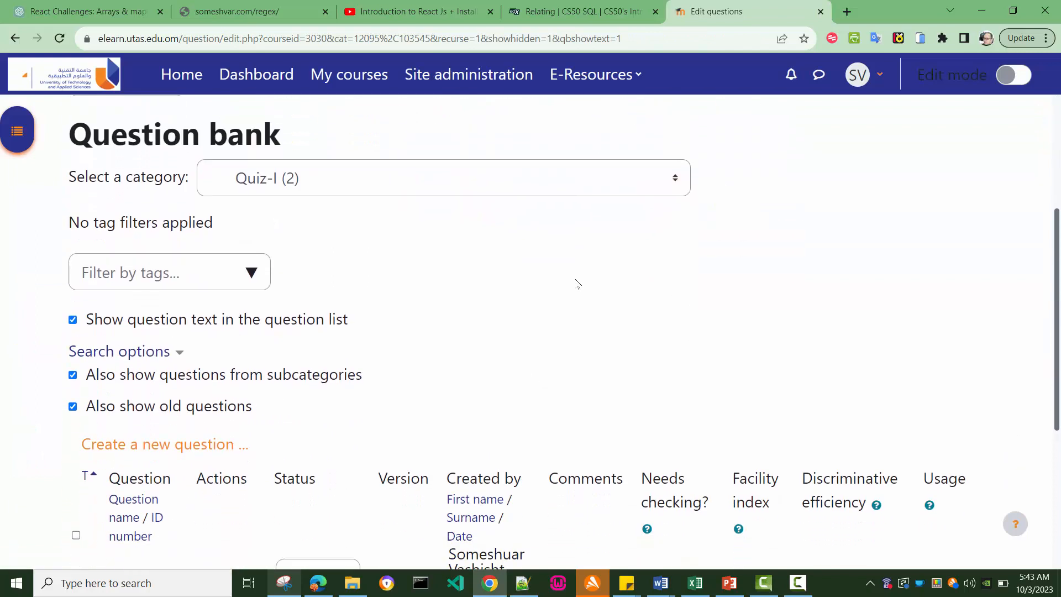
pyautogui.scroll(-3, 578, 283)
pyautogui.scroll(-1, 578, 284)
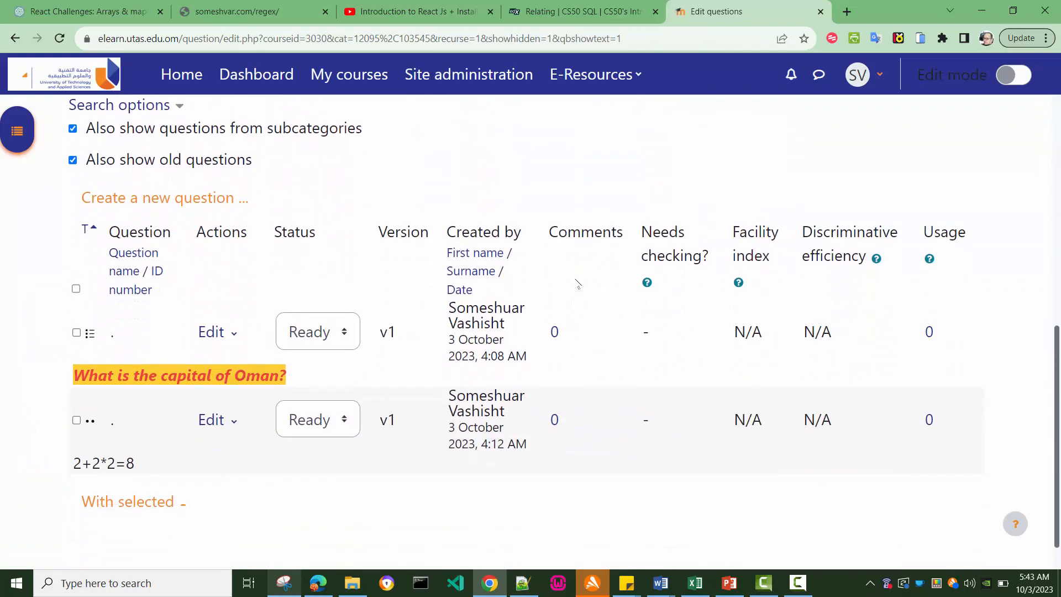
pyautogui.scroll(2, 577, 284)
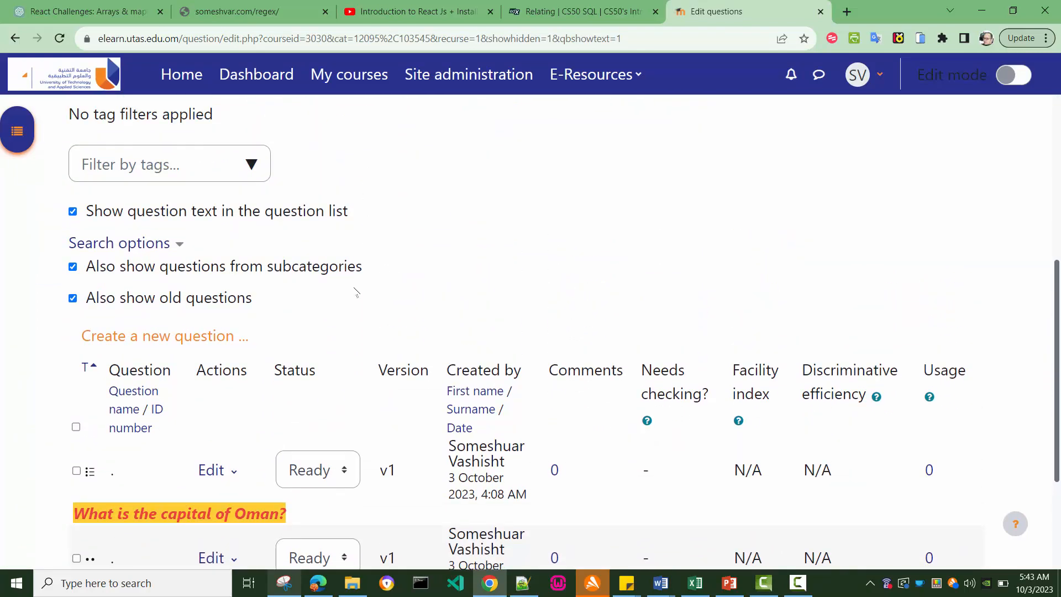
pyautogui.click(171, 338)
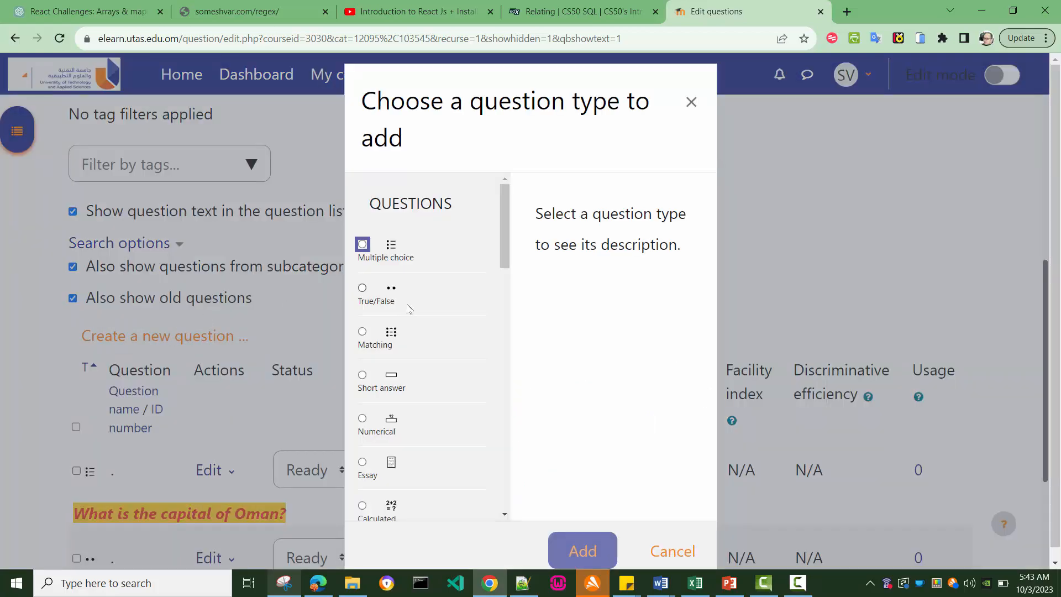
pyautogui.click(363, 332)
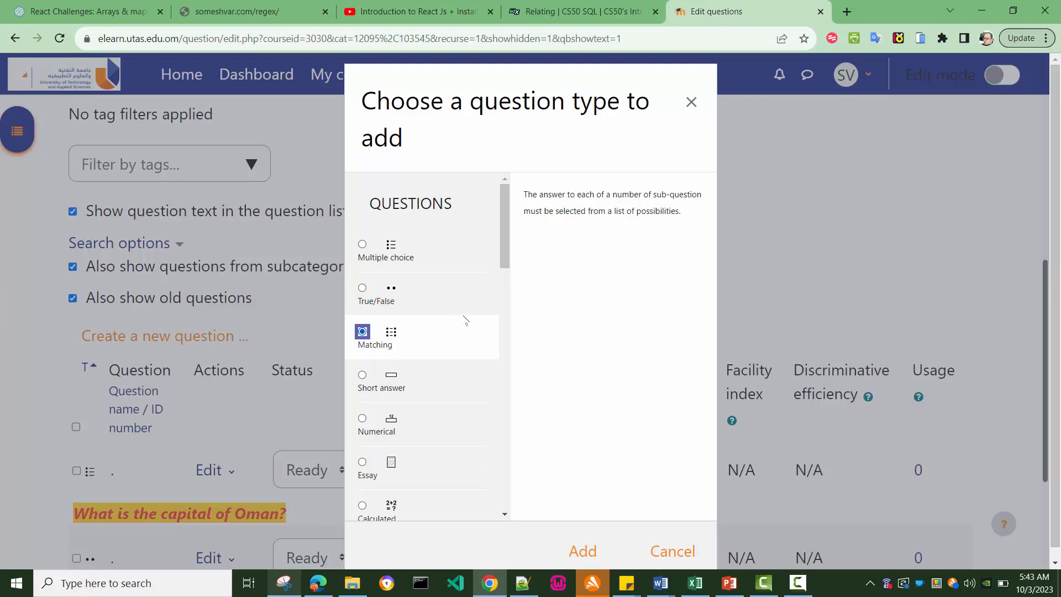
pyautogui.scroll(-1, 462, 332)
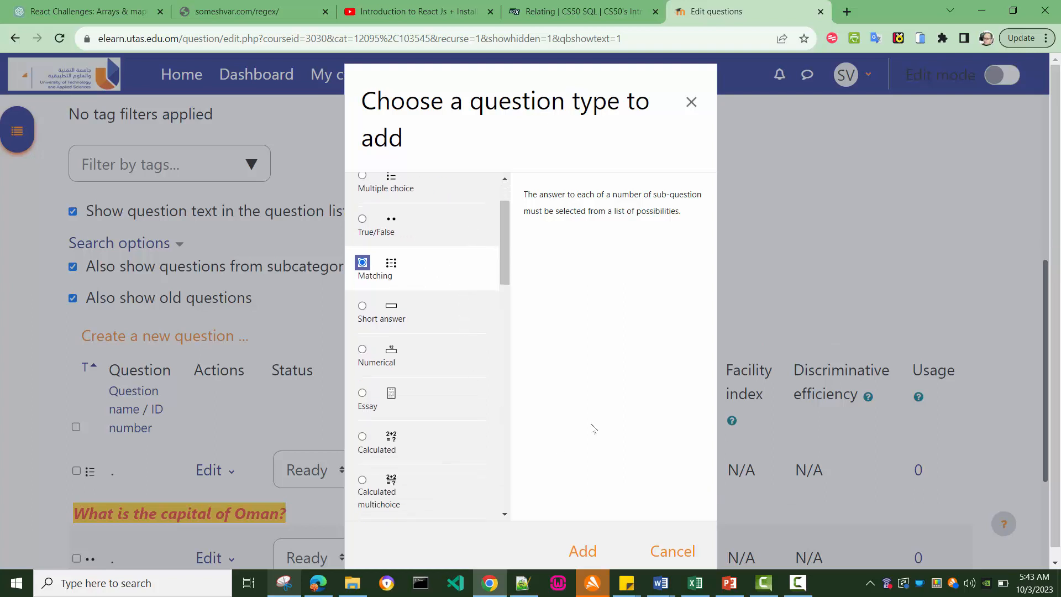
pyautogui.click(586, 553)
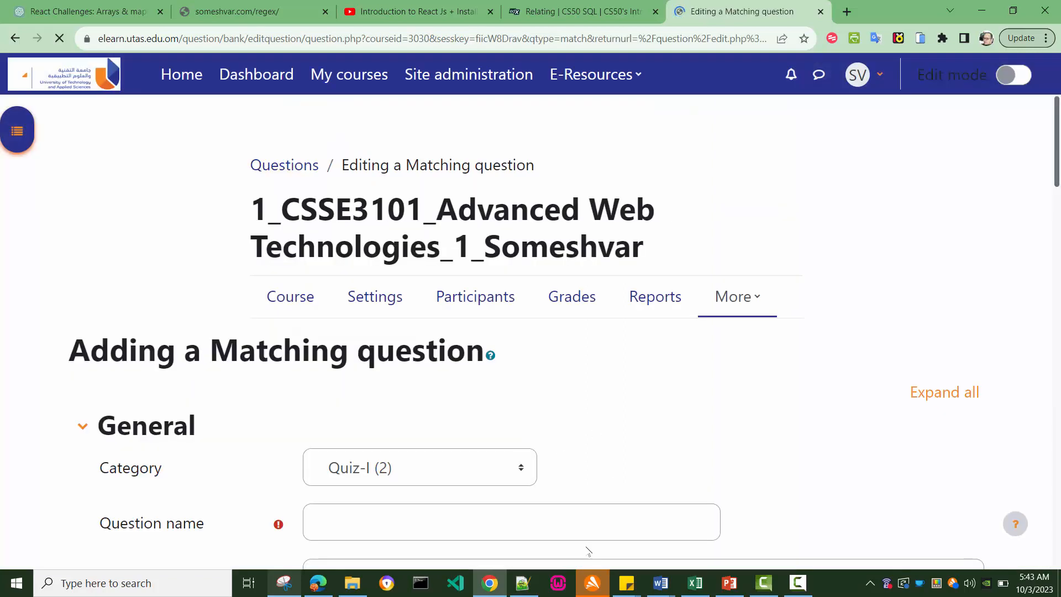
# Step: Name the Matching question "." and keep it in the Quiz-I category
pyautogui.scroll(-5, 523, 301)
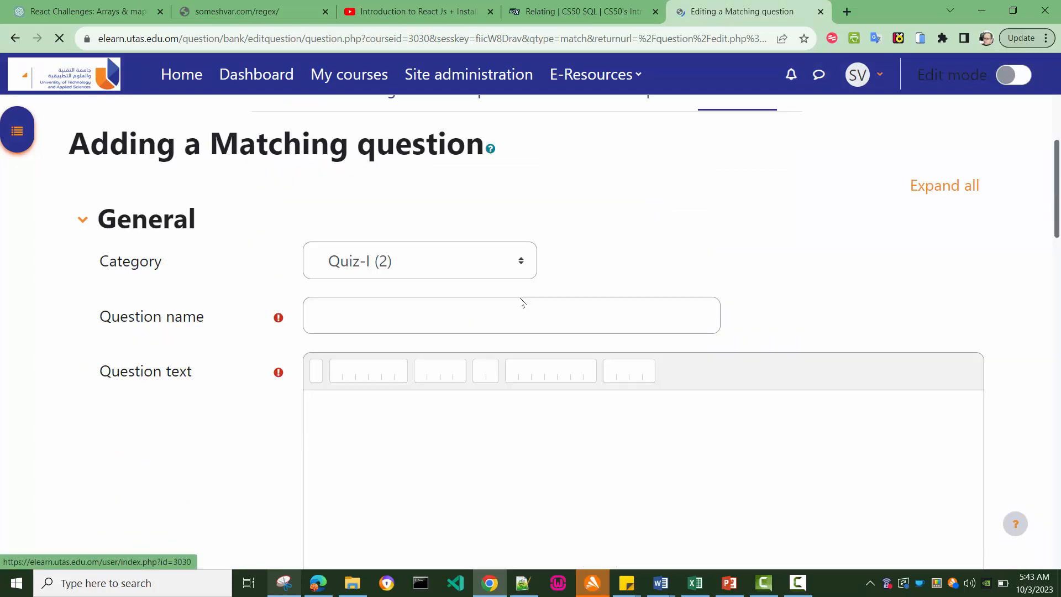
pyautogui.click(334, 250)
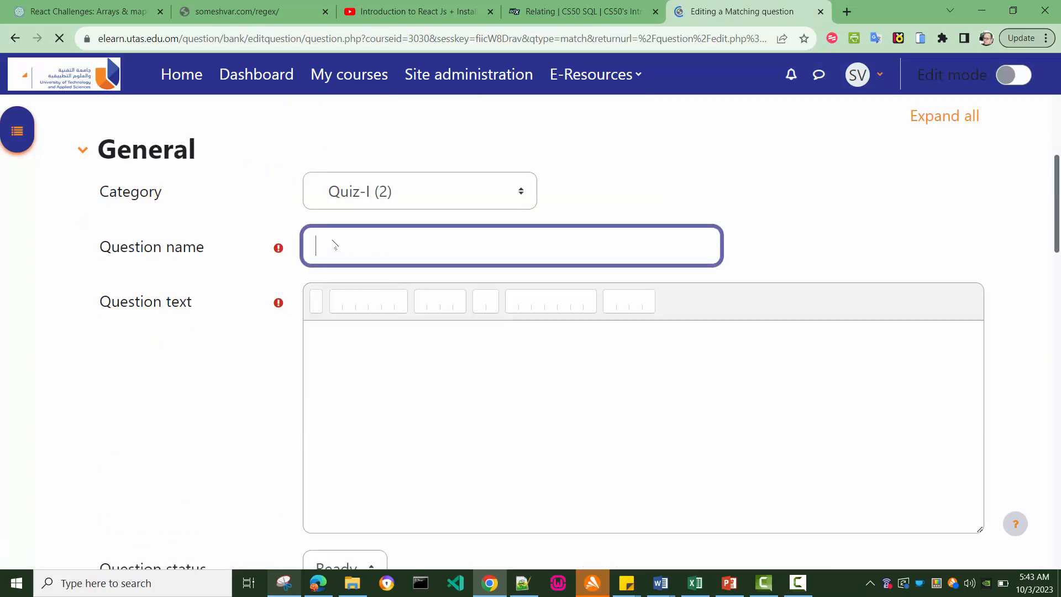
pyautogui.scroll(-2, 334, 226)
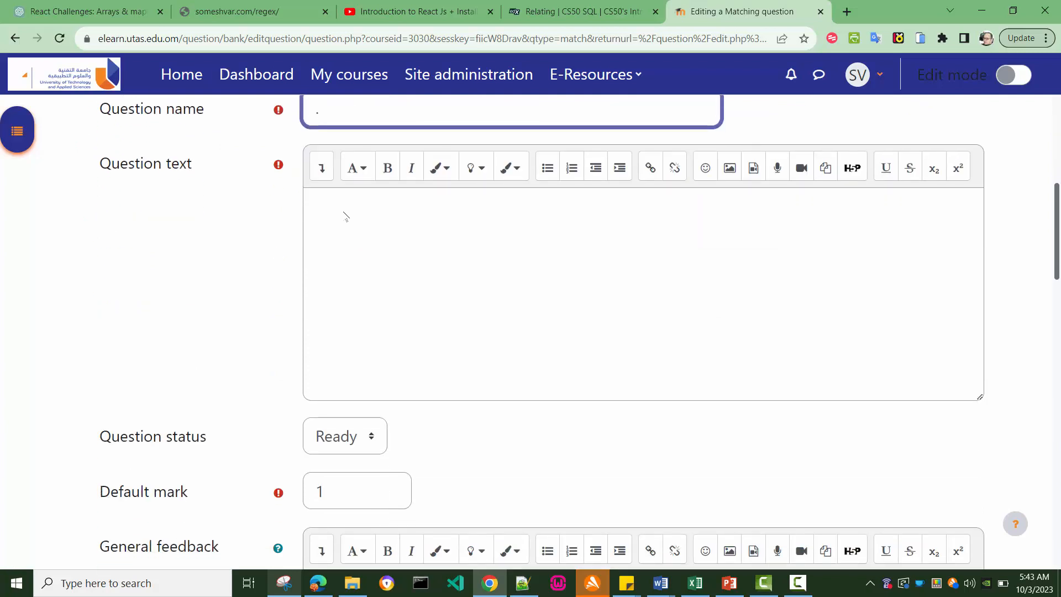
pyautogui.scroll(3, 386, 279)
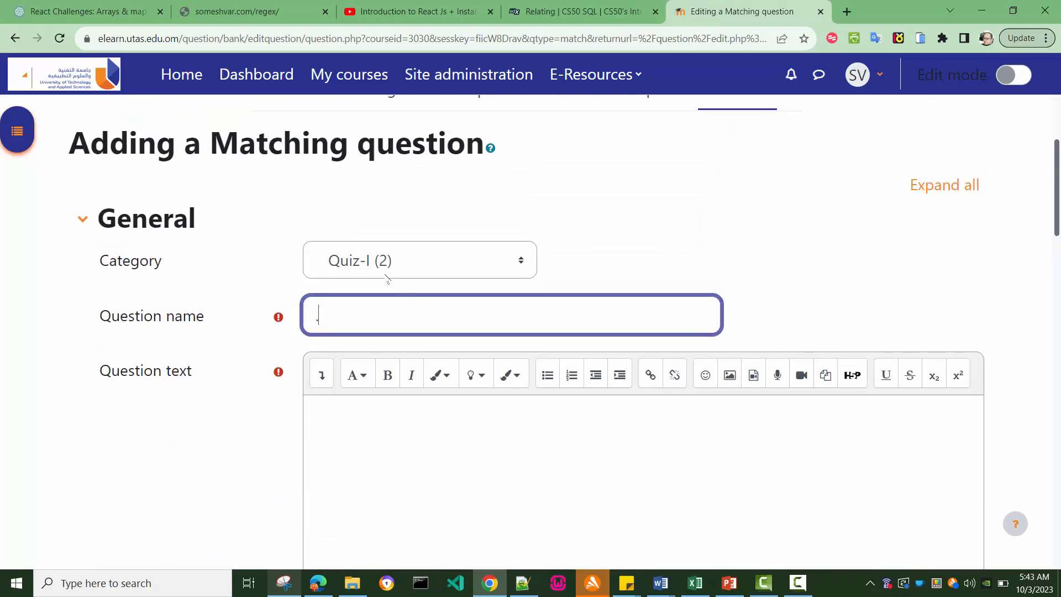
# Step: Enter "Match the countries with their capitals" as the question text of the Matching question
pyautogui.scroll(-7, 388, 279)
pyautogui.click(367, 332)
pyautogui.scroll(4, 367, 329)
pyautogui.click(348, 219)
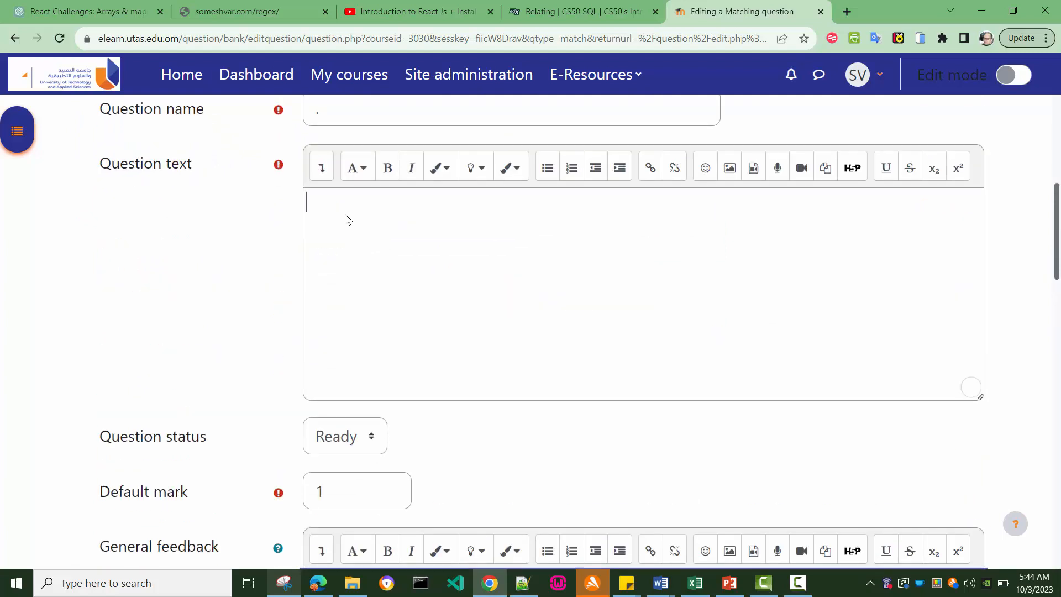
pyautogui.write('Match t')
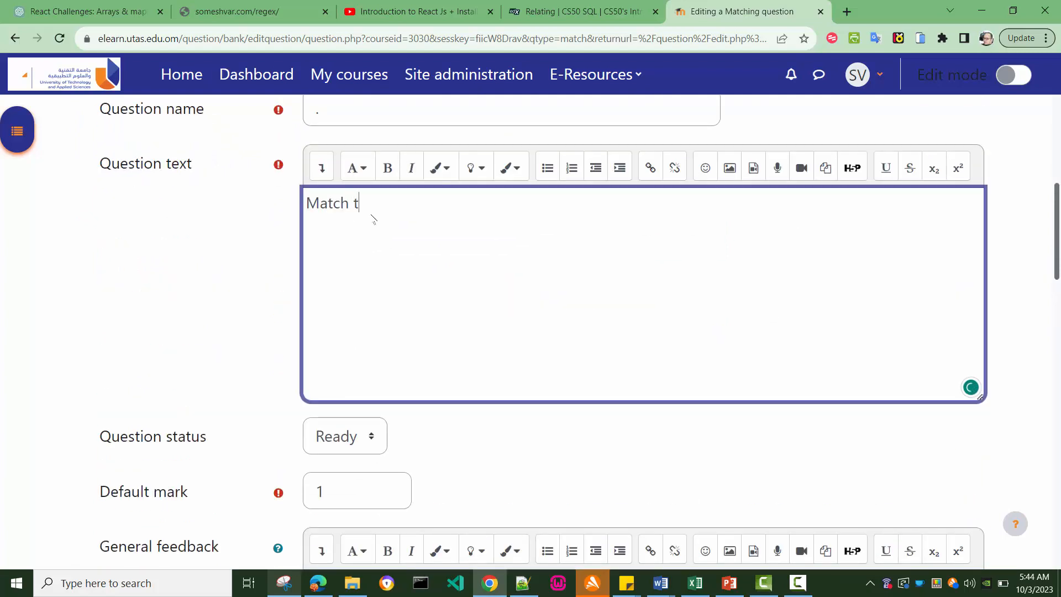
pyautogui.write('he countries with ')
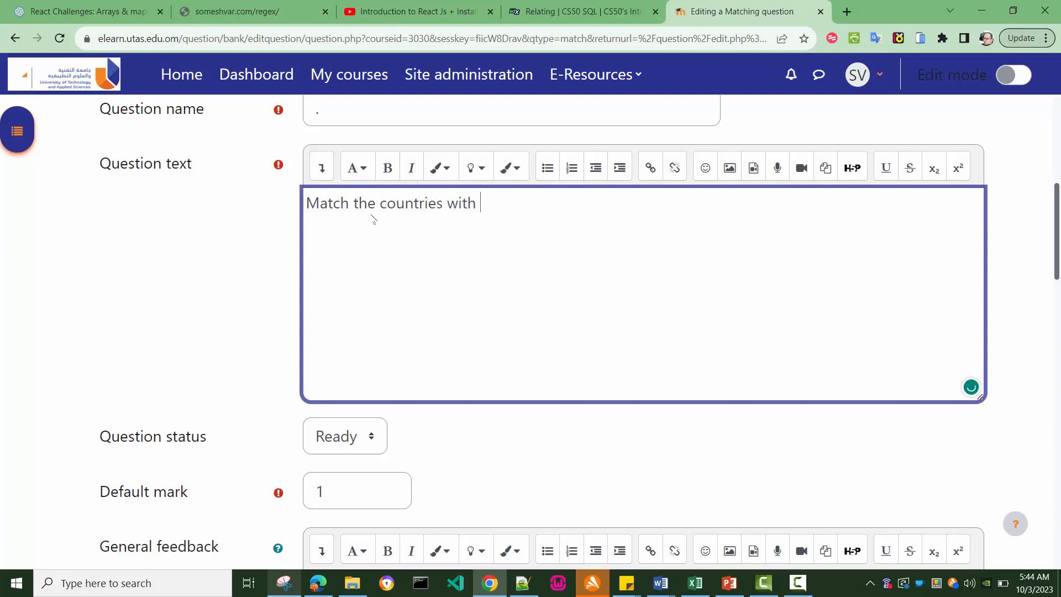
pyautogui.write('their capitals')
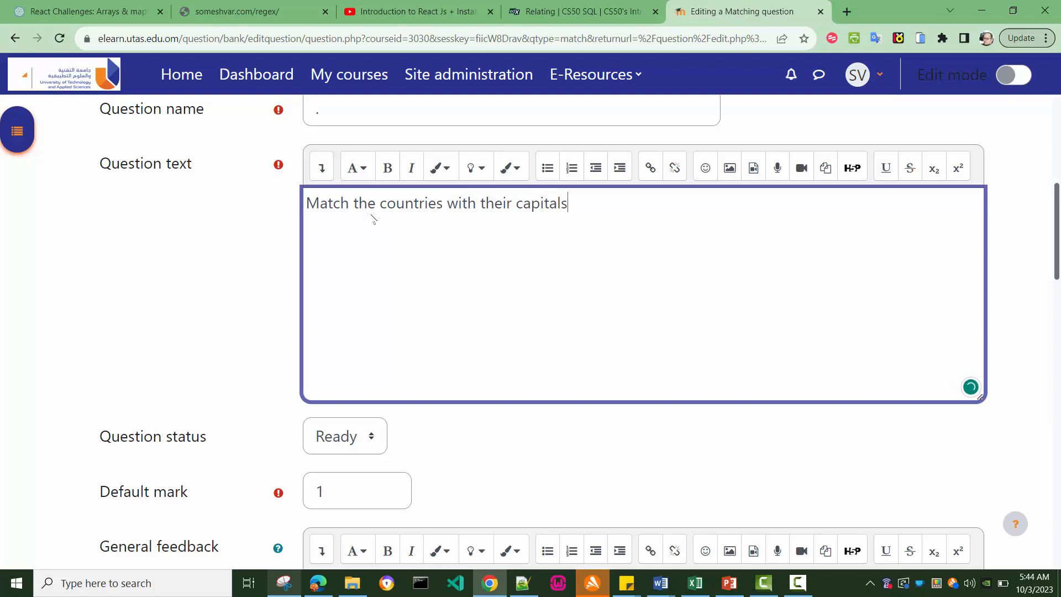
# Step: End the Matching question's text with a period after "capitals"
pyautogui.write('.')
pyautogui.scroll(-3, 365, 249)
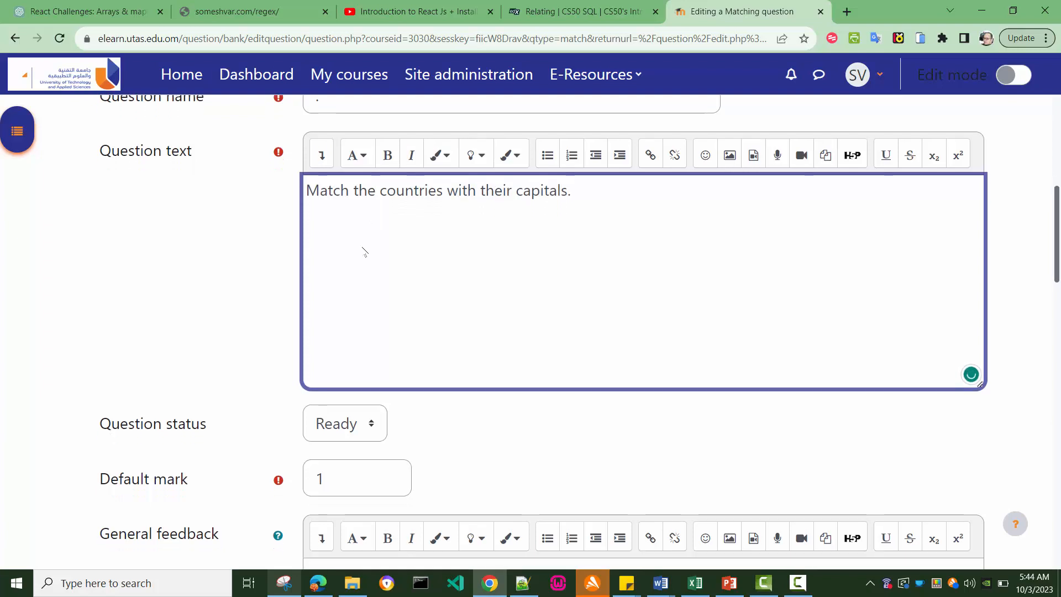
pyautogui.scroll(-1, 276, 287)
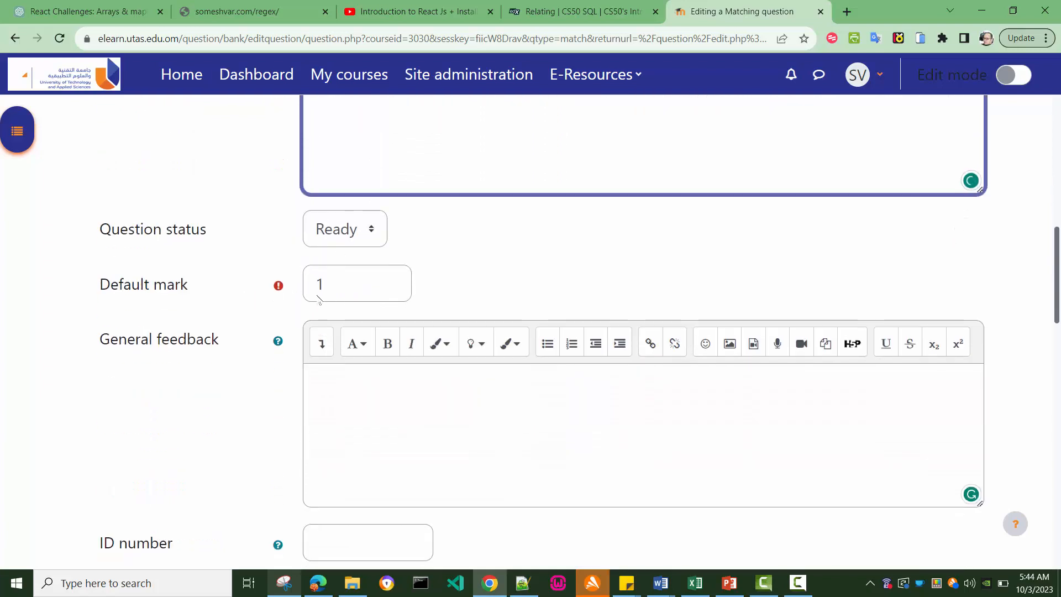
# Step: Examine the Answers section's guidance on the minimum number of questions and answers and on extra wrong answers
pyautogui.scroll(-6, 230, 419)
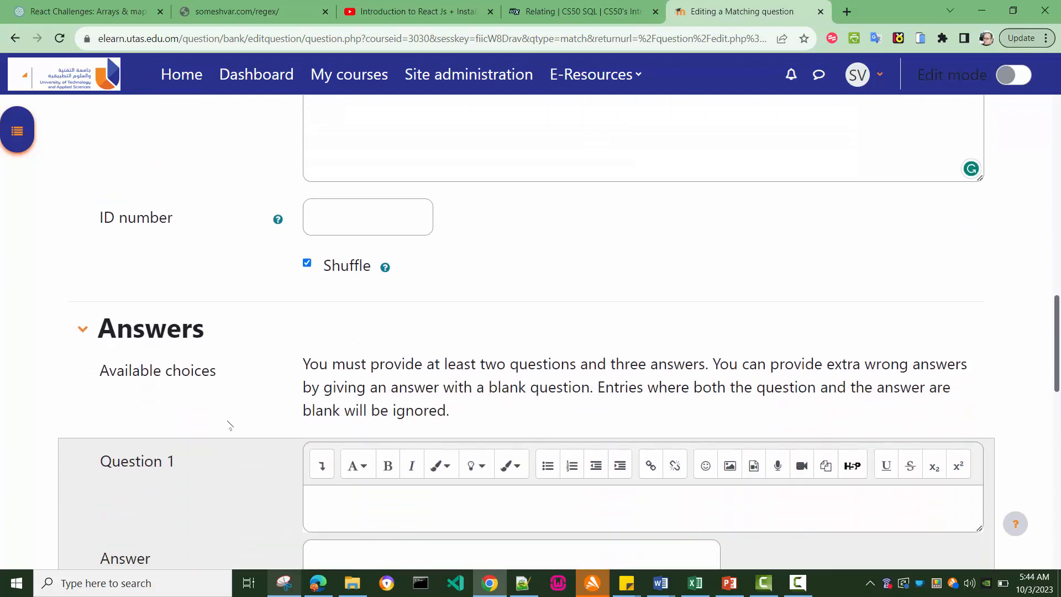
pyautogui.scroll(-1, 231, 425)
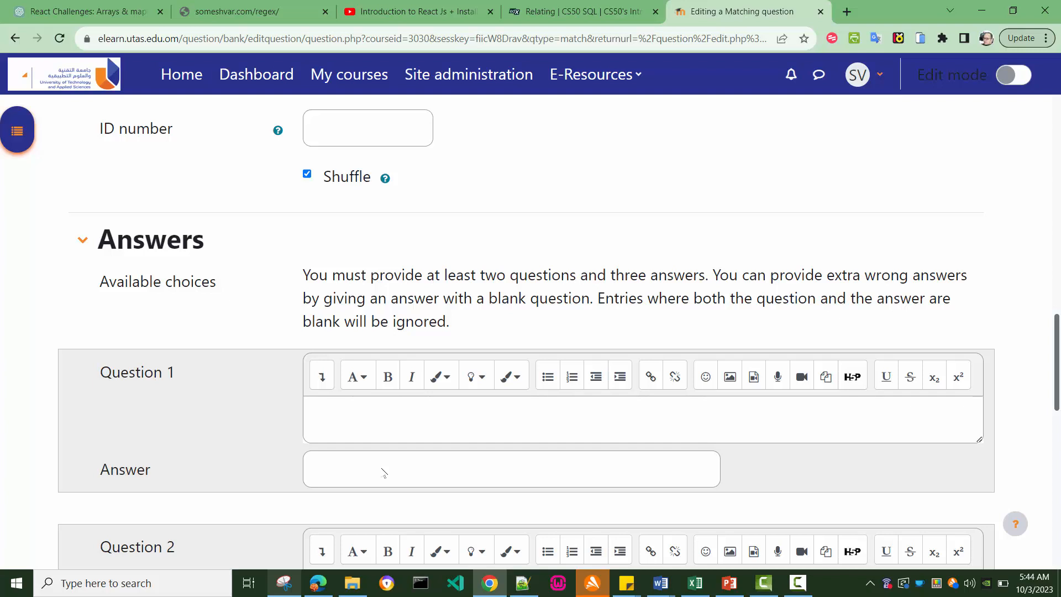
pyautogui.moveTo(102, 289); pyautogui.dragTo(224, 285)
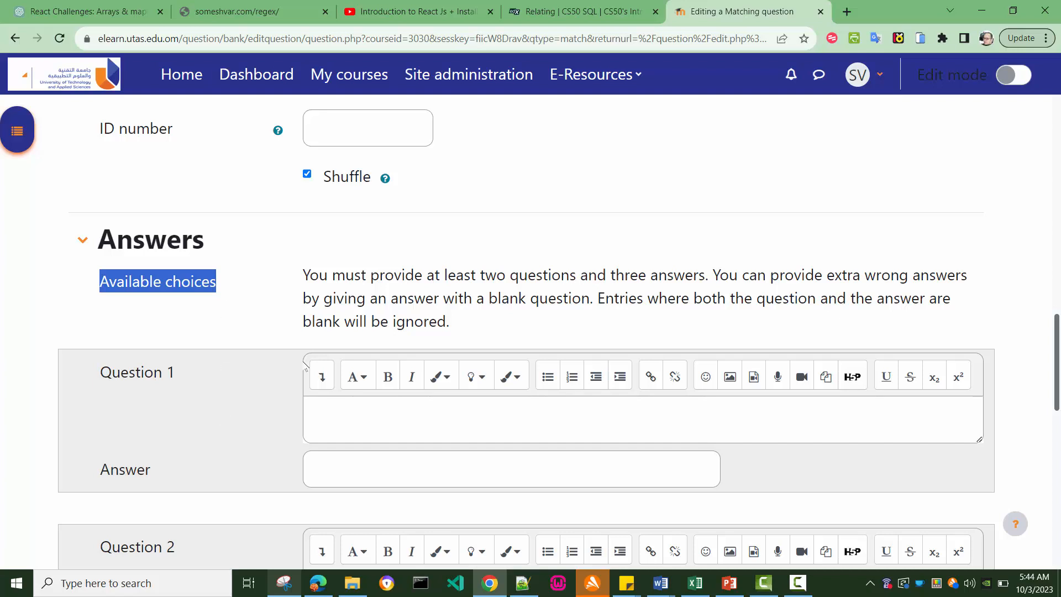
pyautogui.moveTo(304, 276); pyautogui.dragTo(710, 278)
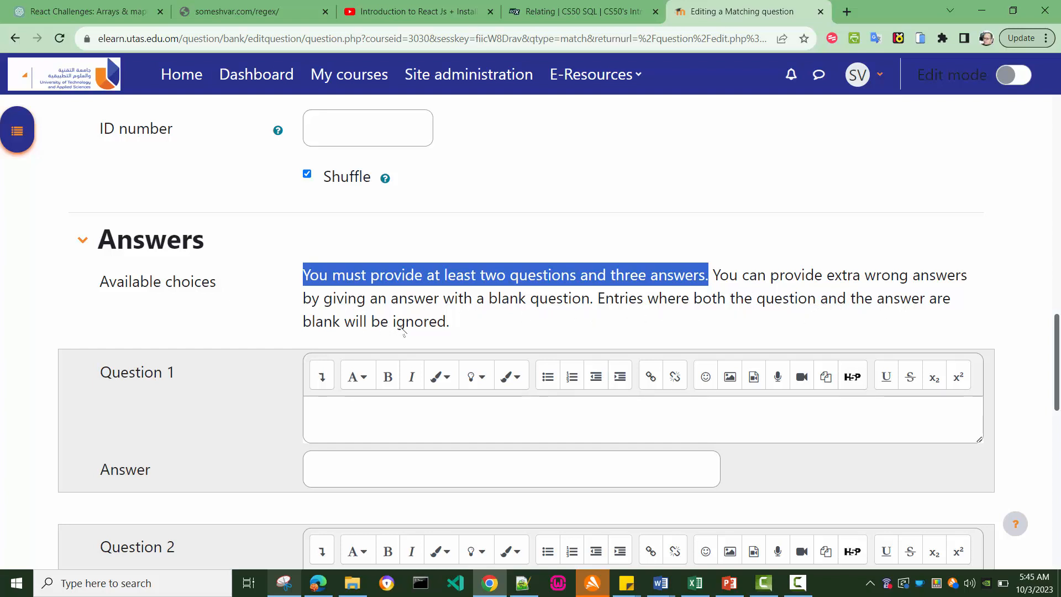
pyautogui.click(488, 332)
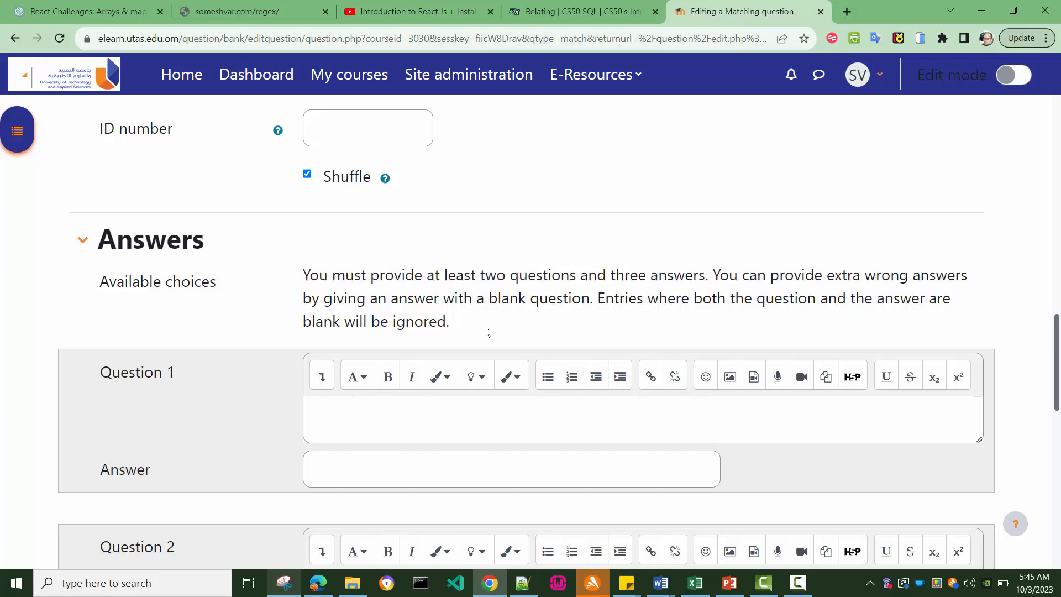
pyautogui.scroll(-1, 488, 332)
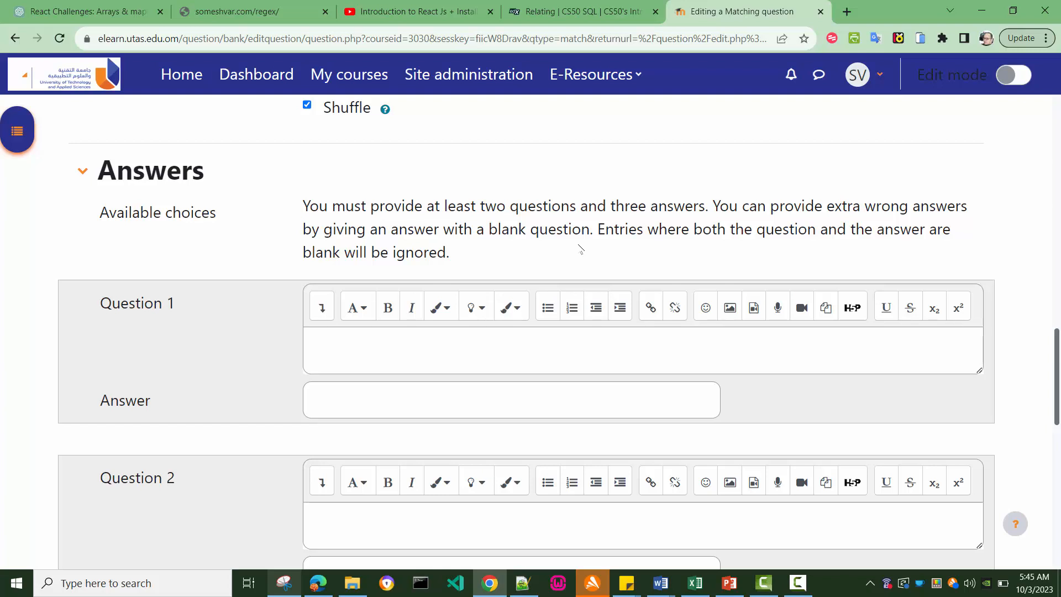
pyautogui.scroll(-1, 581, 249)
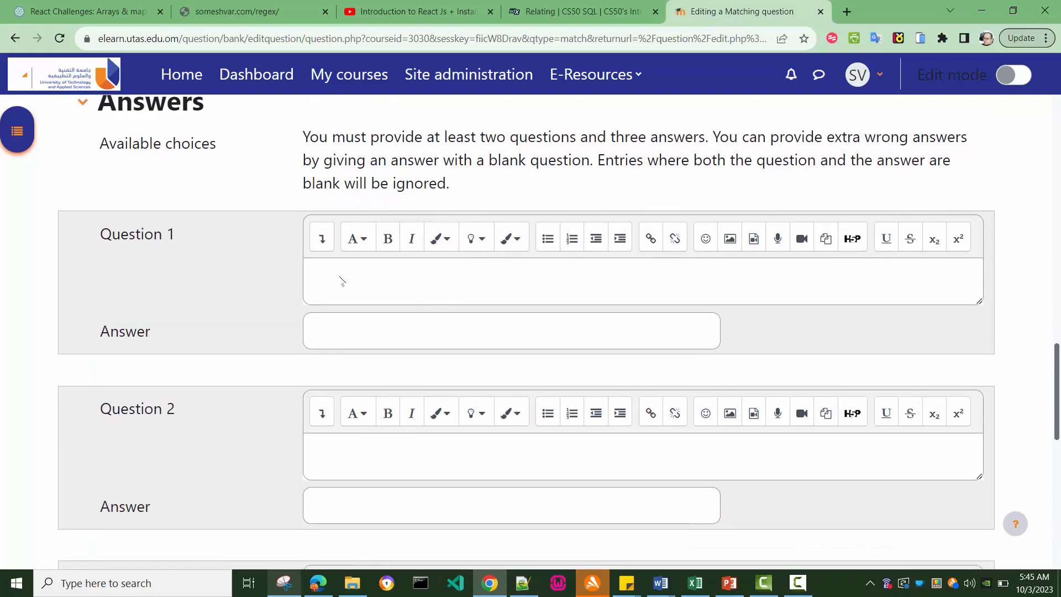
# Step: Fill in Question 1 of the matching pairs with "Iraq" and its answer "Baghdad"
pyautogui.click(380, 265)
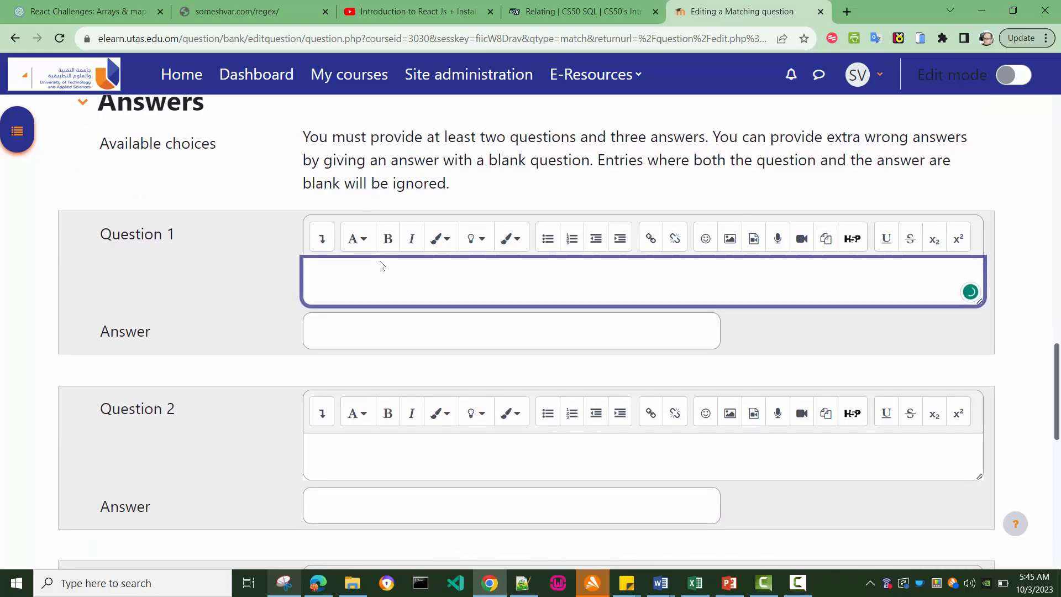
pyautogui.write('Iraq')
pyautogui.click(373, 341)
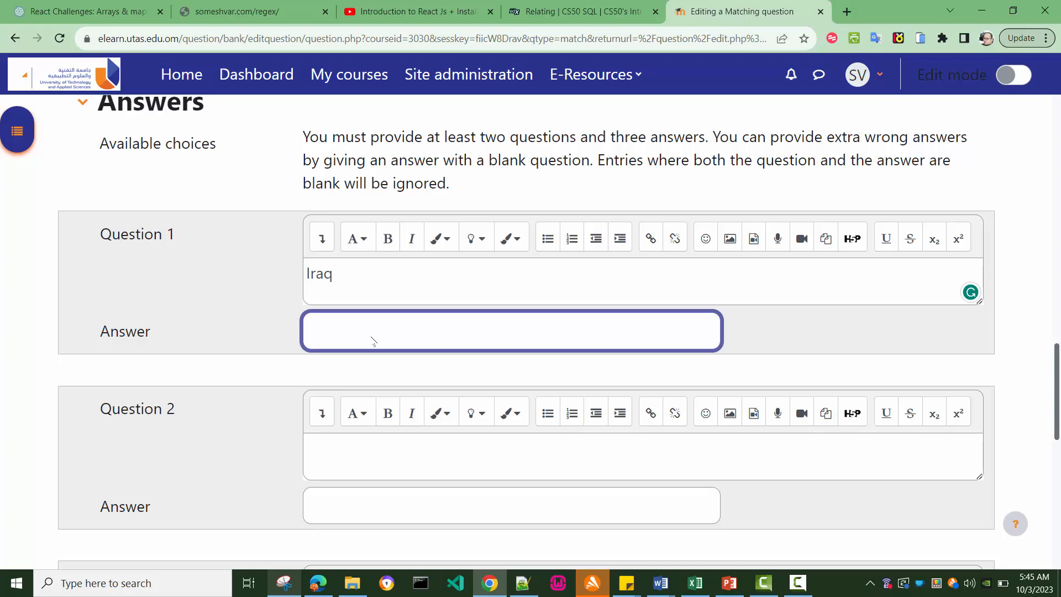
pyautogui.write('Baghdad')
# Step: Fill in Question 2 with "Pakistan" and answer "Islamabad", and Question 3 with "India" and answer "New Delhi"
pyautogui.scroll(-1, 373, 340)
pyautogui.click(371, 385)
pyautogui.write('P')
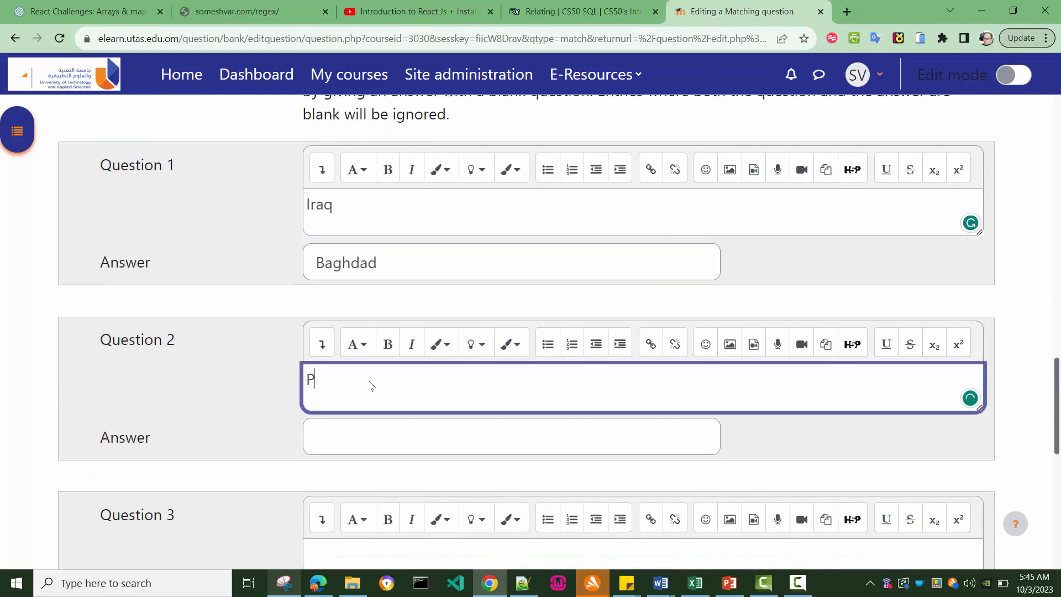
pyautogui.write('akistan')
pyautogui.click(360, 438)
pyautogui.write('Islam')
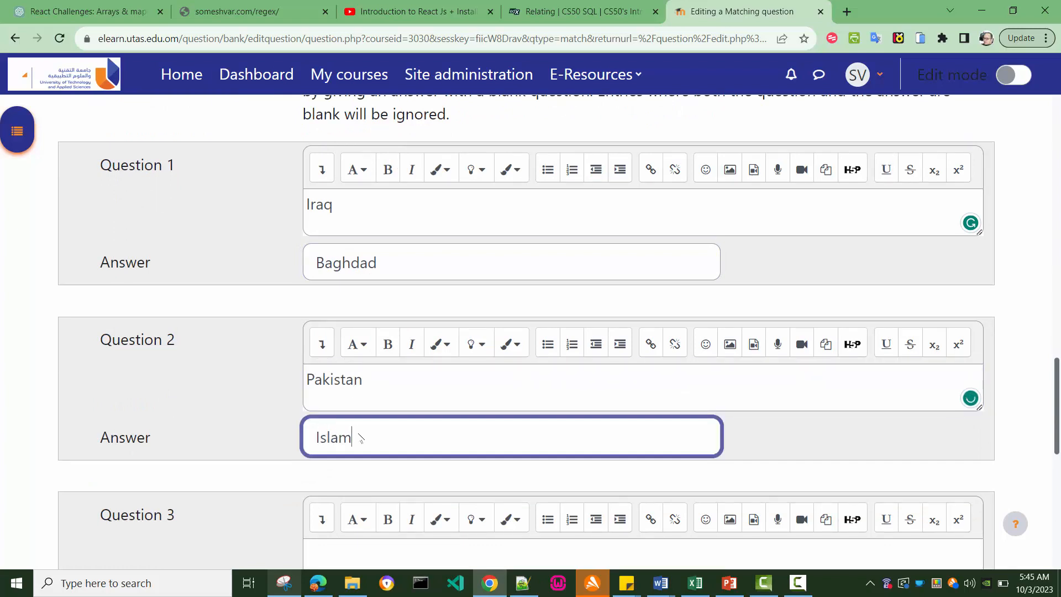
pyautogui.write('abad')
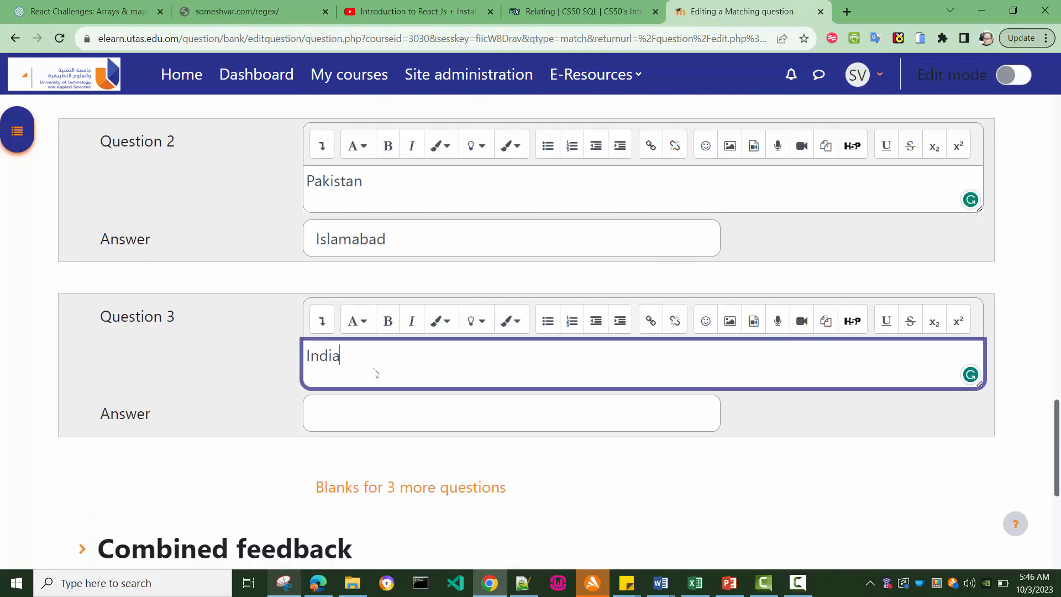
pyautogui.click(388, 413)
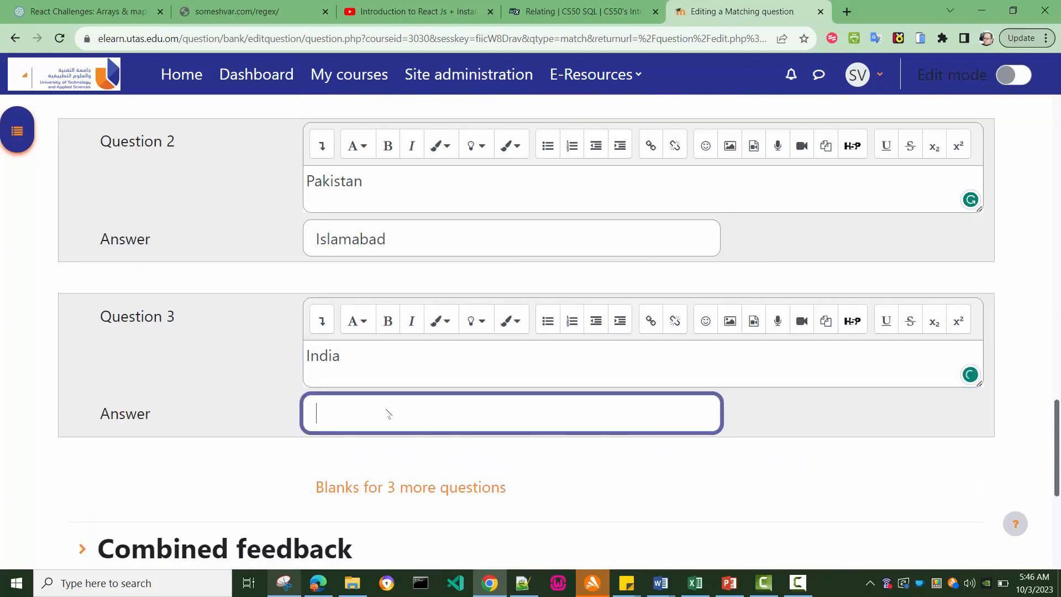
pyautogui.write('New Delhi')
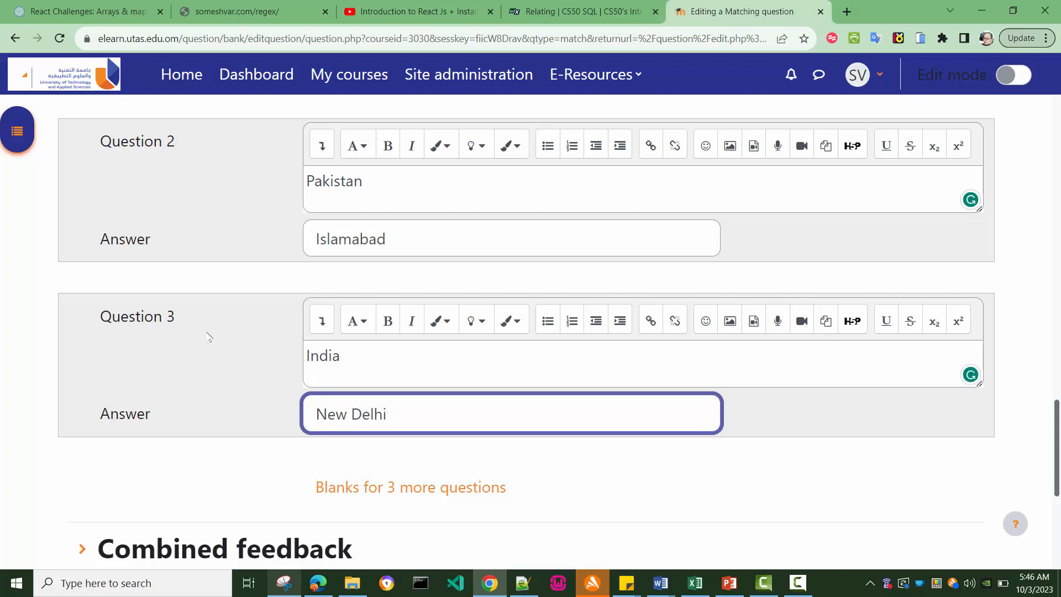
# Step: Add blanks for 3 more questions and fill in Question 4 with "Oman" and answer "Muscat"
pyautogui.scroll(-1, 209, 336)
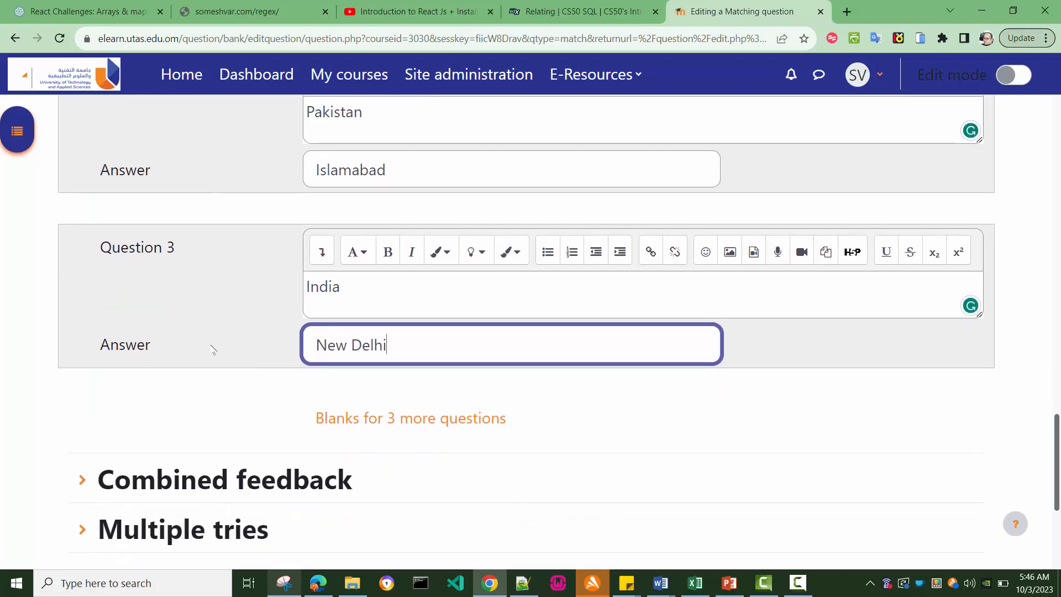
pyautogui.click(401, 425)
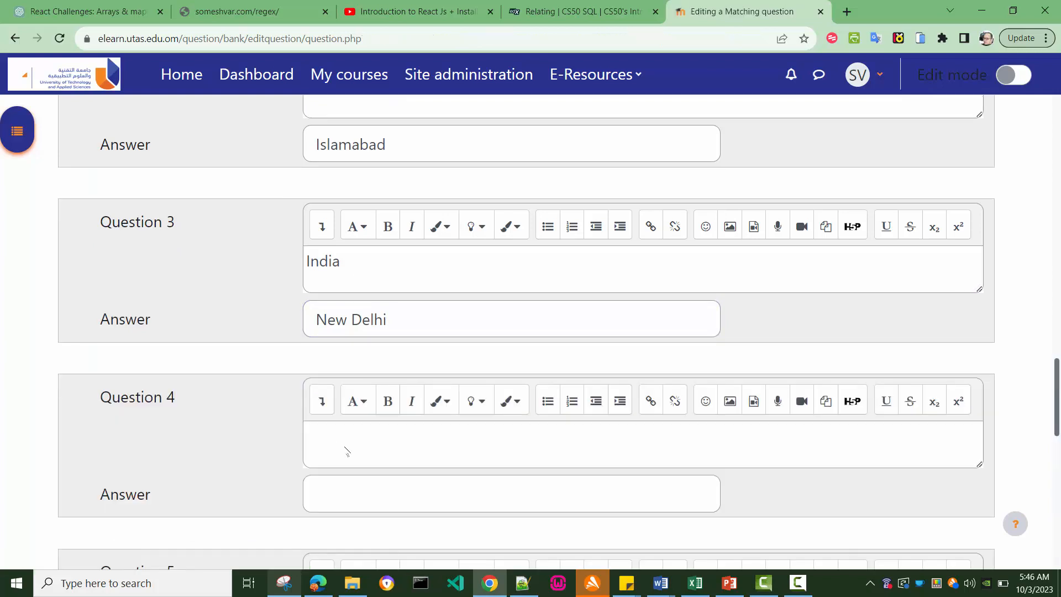
pyautogui.click(346, 450)
pyautogui.write('Oman')
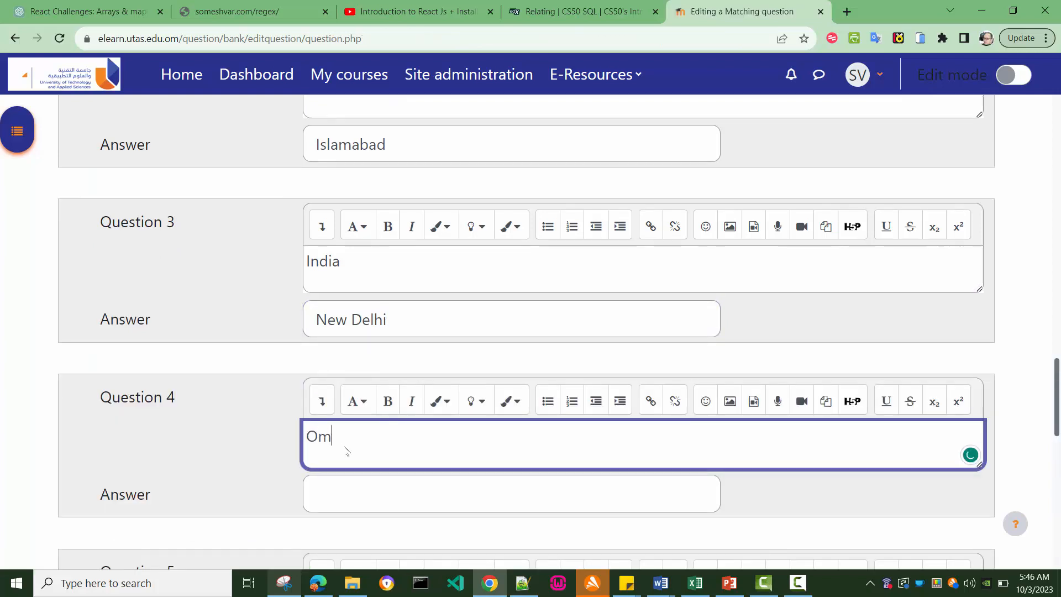
pyautogui.click(345, 496)
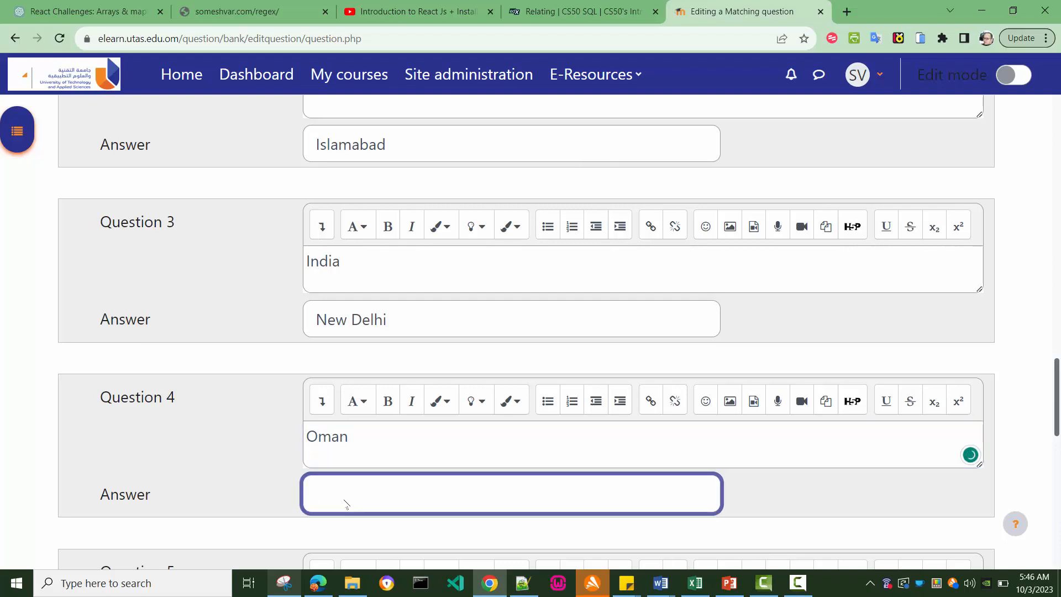
pyautogui.write('Muscat')
# Step: Add "Dubai" as an extra wrong answer under the blank Question 5 and save the Matching question
pyautogui.scroll(-3, 243, 442)
pyautogui.scroll(-1, 243, 442)
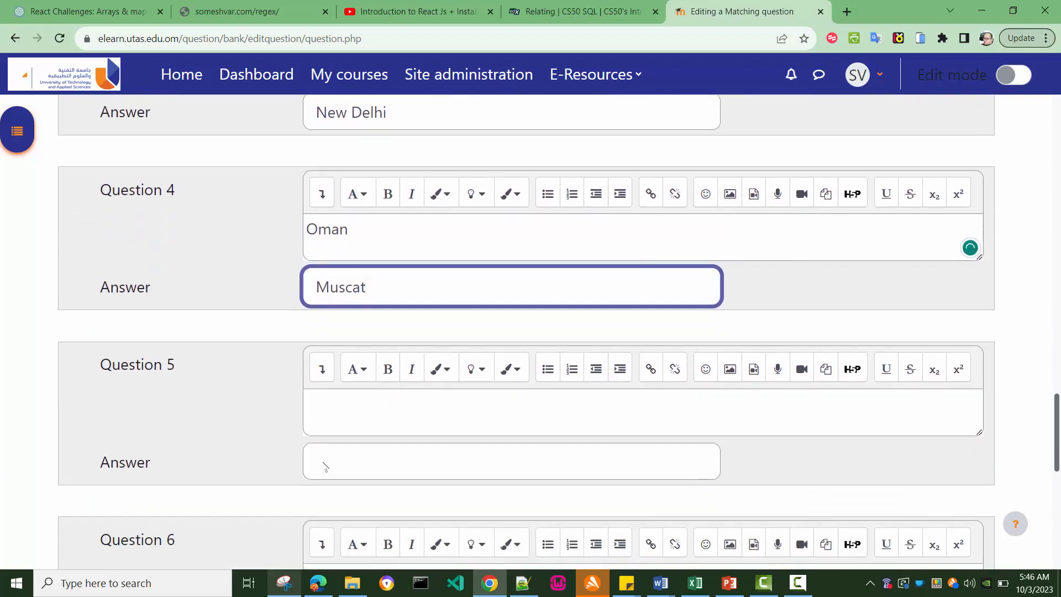
pyautogui.click(330, 466)
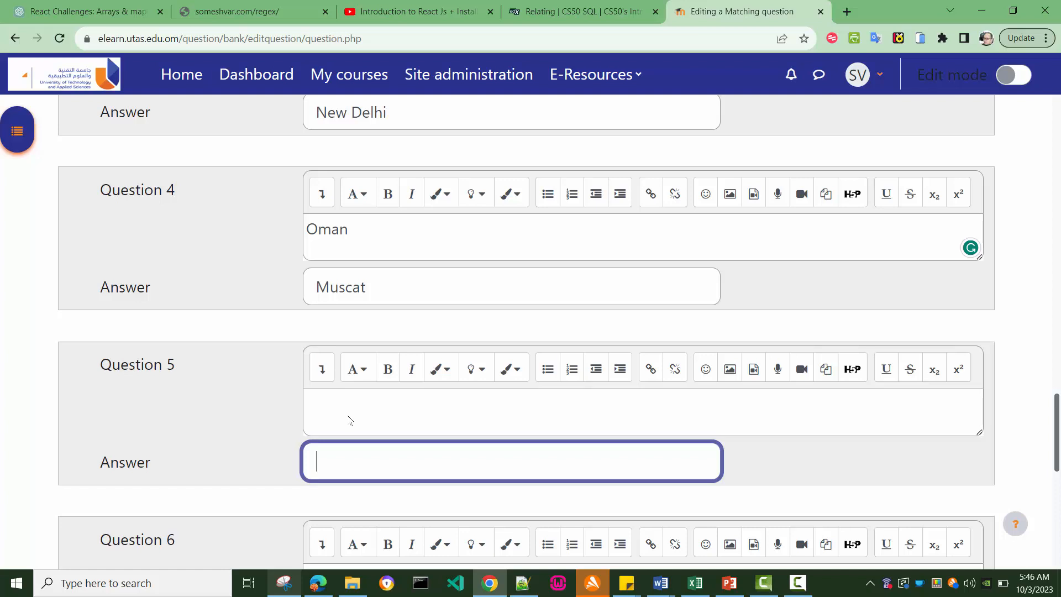
pyautogui.write('Dubai')
pyautogui.scroll(-10, 232, 442)
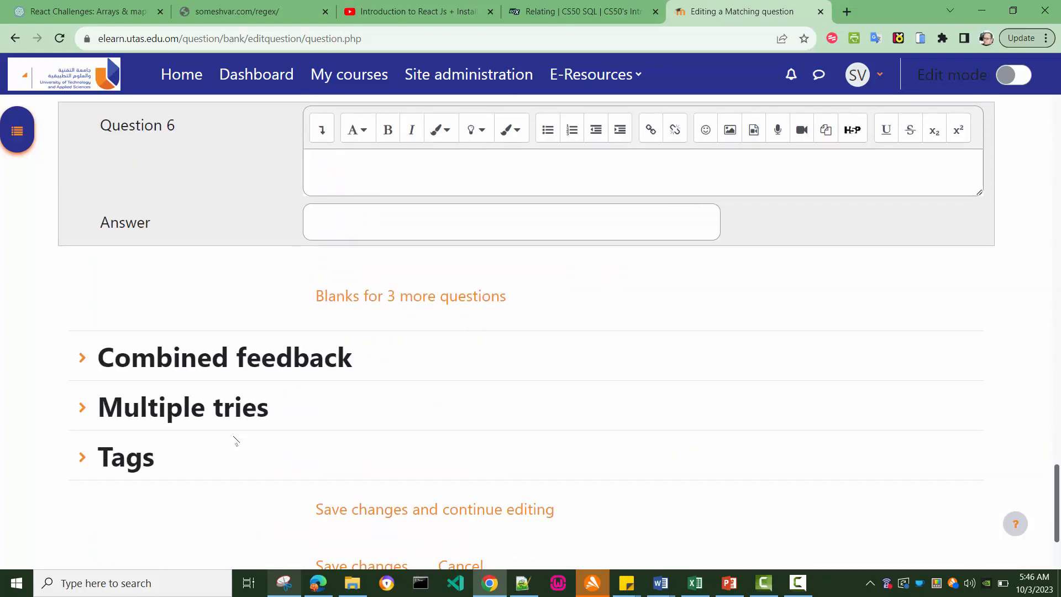
pyautogui.click(352, 432)
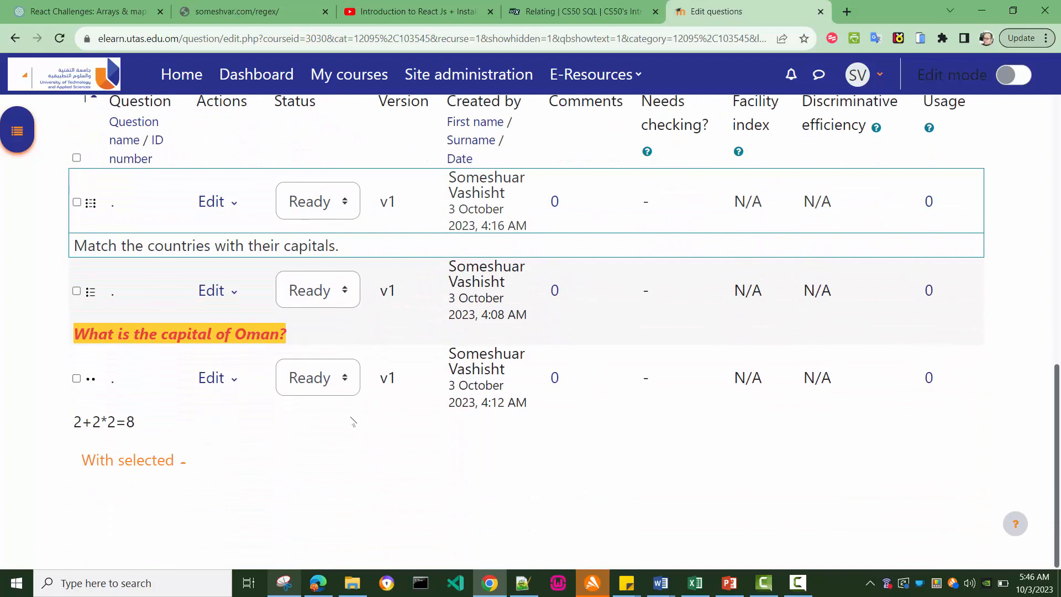
# Step: Open the preview of the "Match the countries with their capitals." question from the question bank
pyautogui.scroll(2, 352, 421)
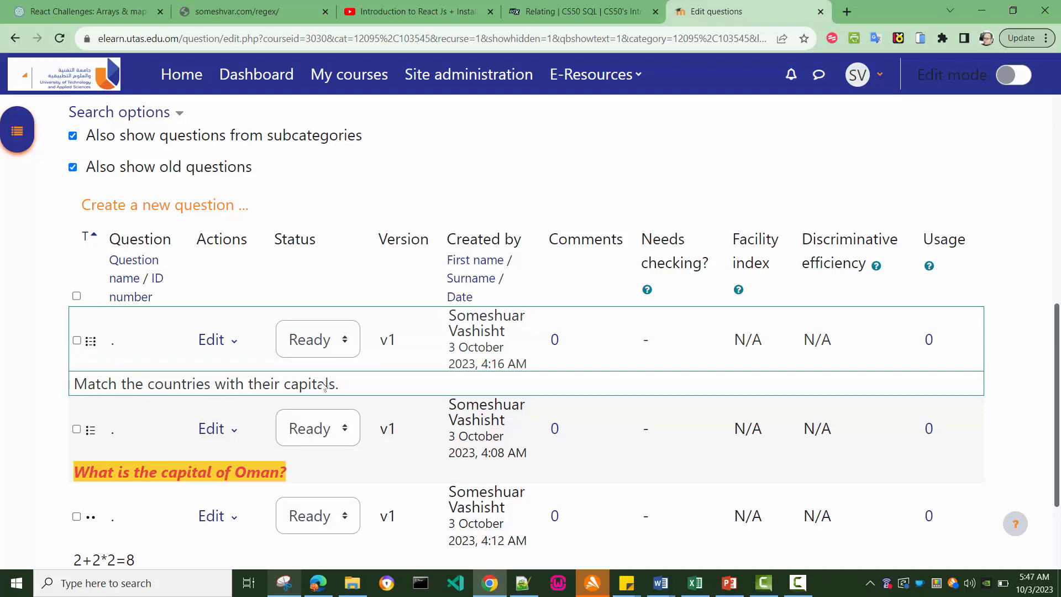
pyautogui.click(234, 350)
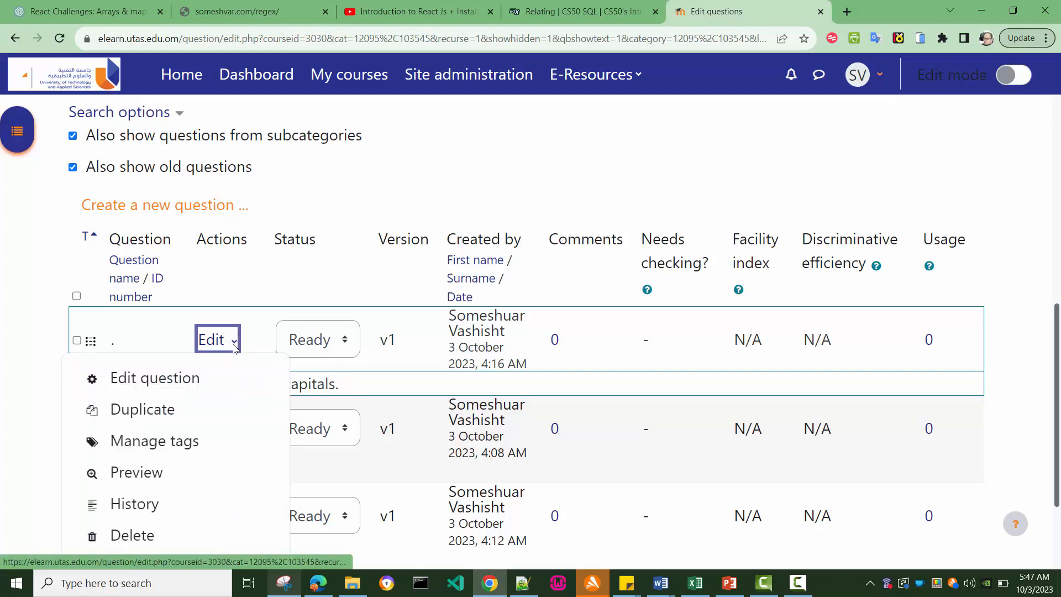
pyautogui.scroll(-1, 221, 353)
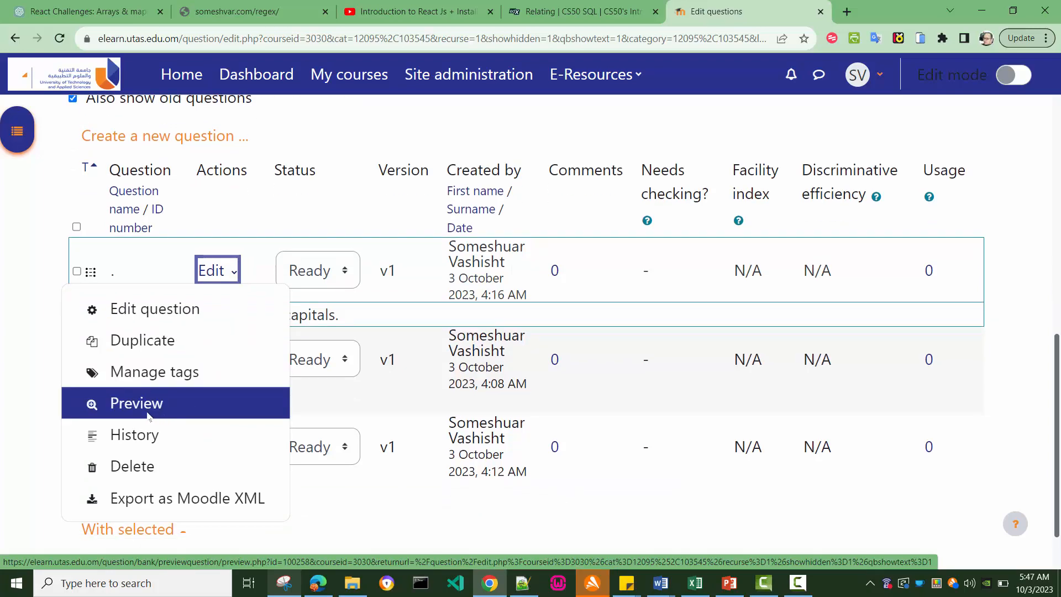
pyautogui.click(150, 408)
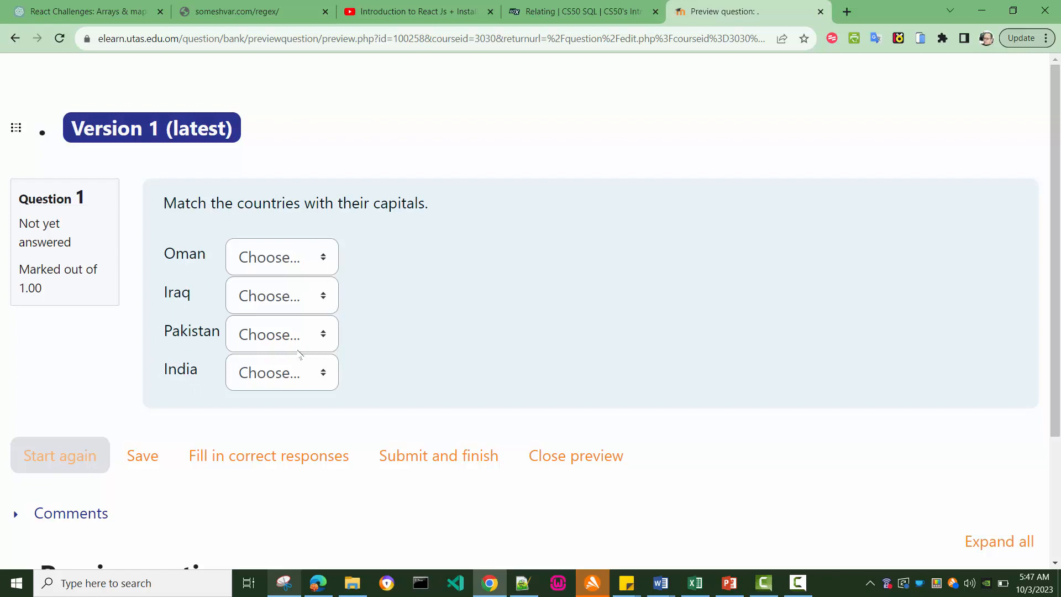
# Step: In the Matching question preview, match Oman with Muscat and Iraq with Baghdad
pyautogui.click(288, 259)
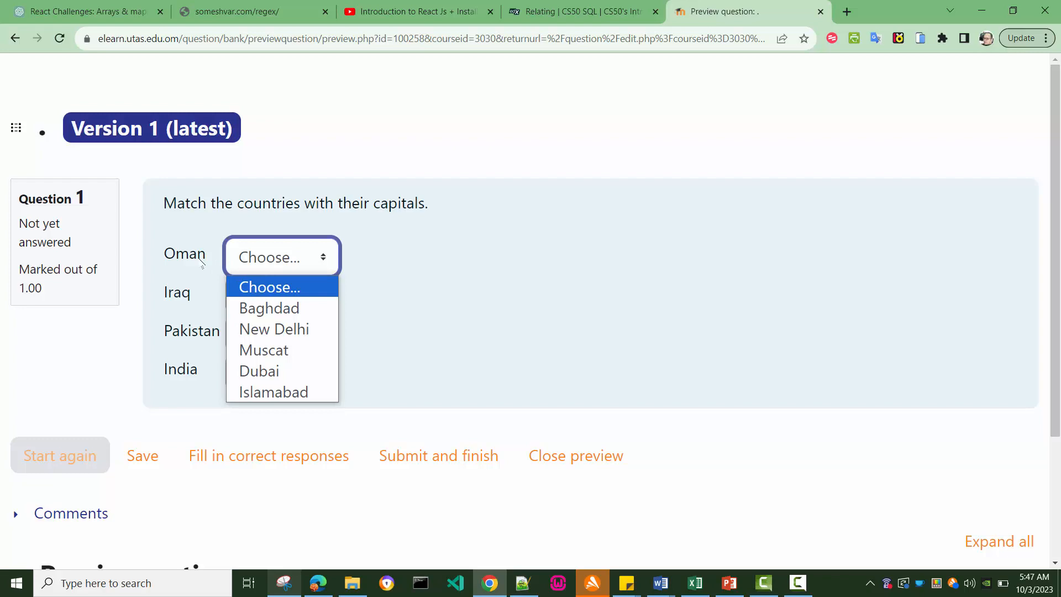
pyautogui.click(378, 272)
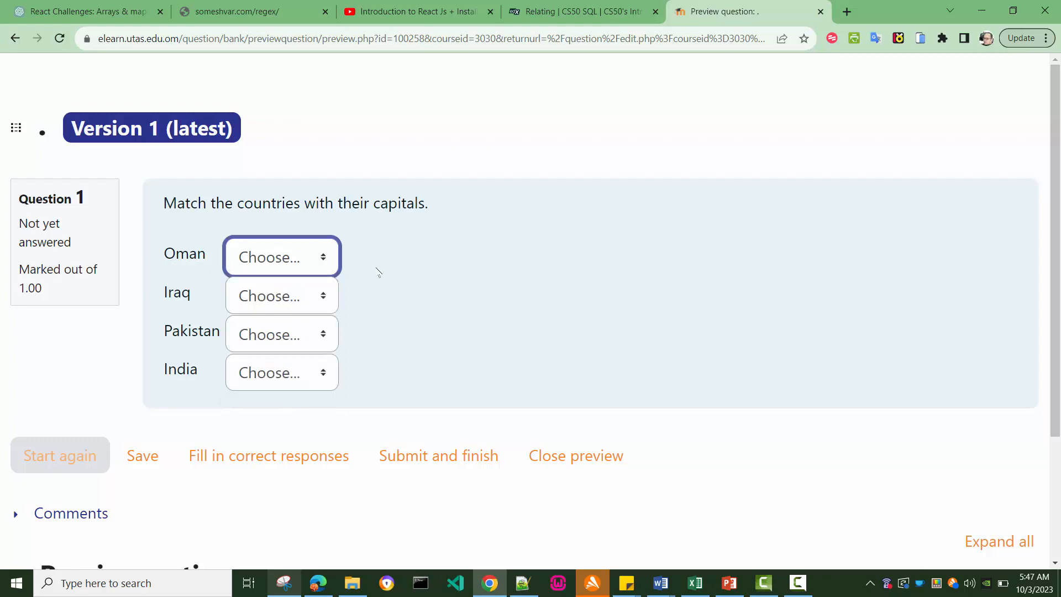
pyautogui.click(271, 270)
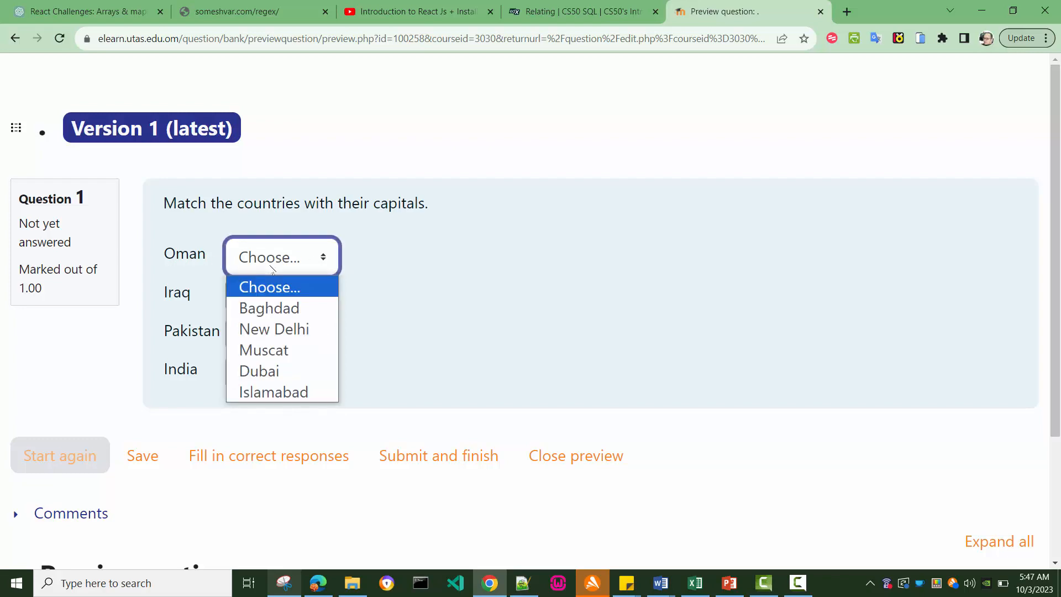
pyautogui.click(283, 349)
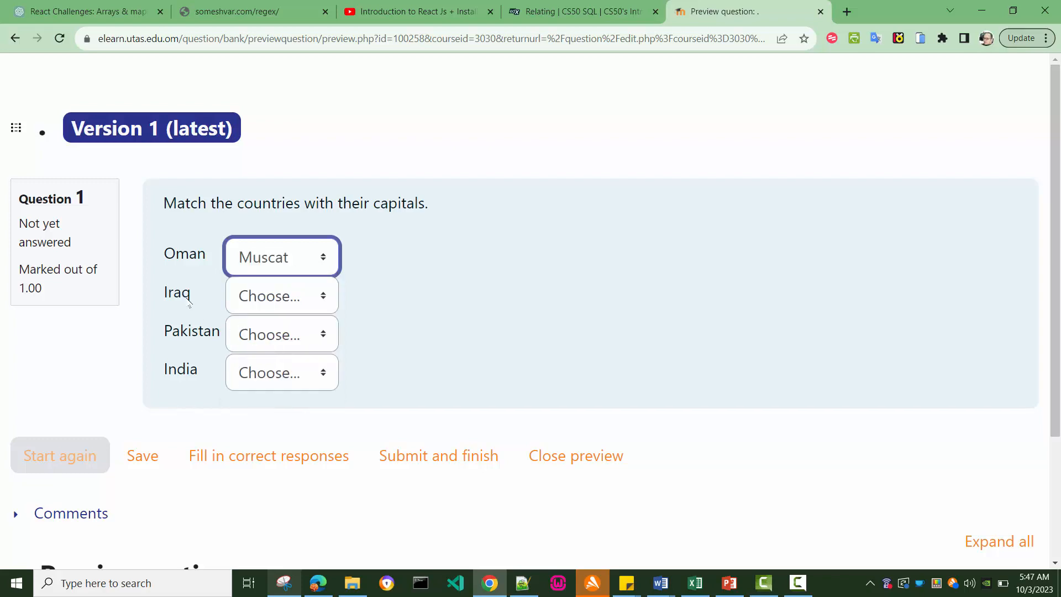
pyautogui.click(324, 301)
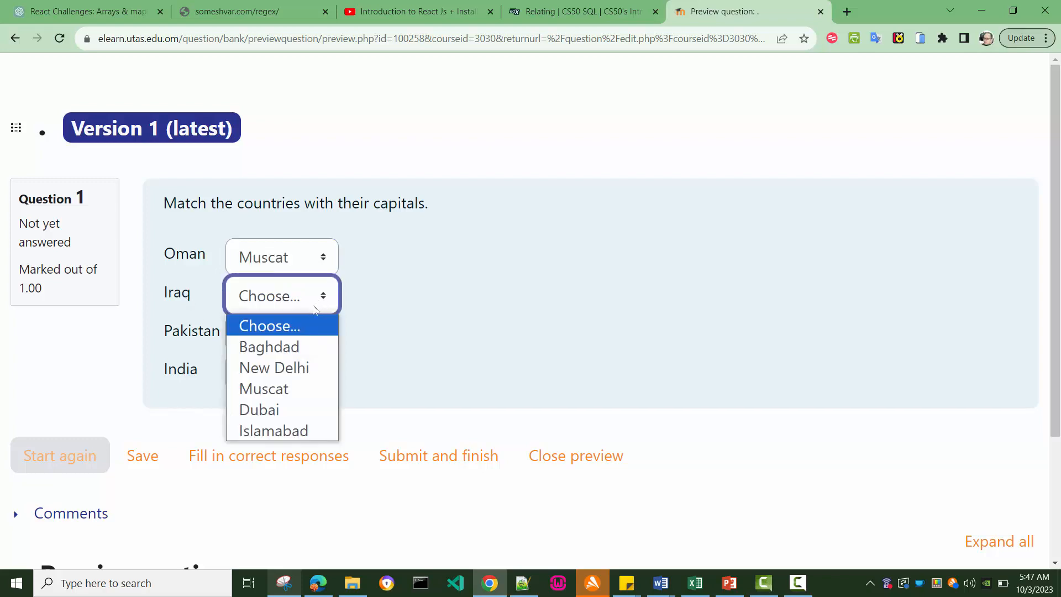
pyautogui.click(268, 347)
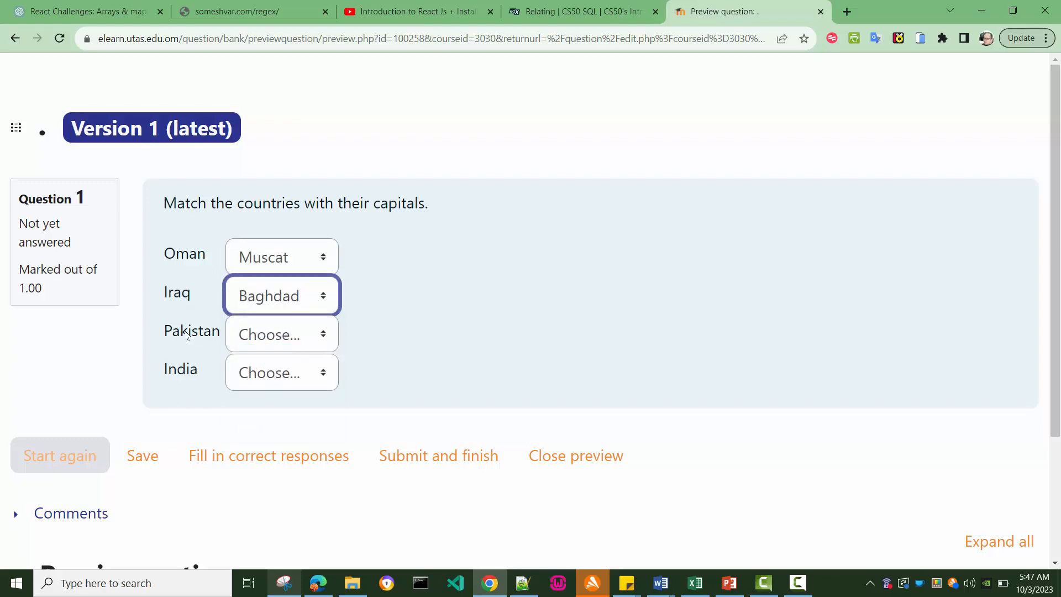
# Step: Match Pakistan with Islamabad and India with New Delhi in the question preview
pyautogui.click(308, 334)
pyautogui.click(291, 474)
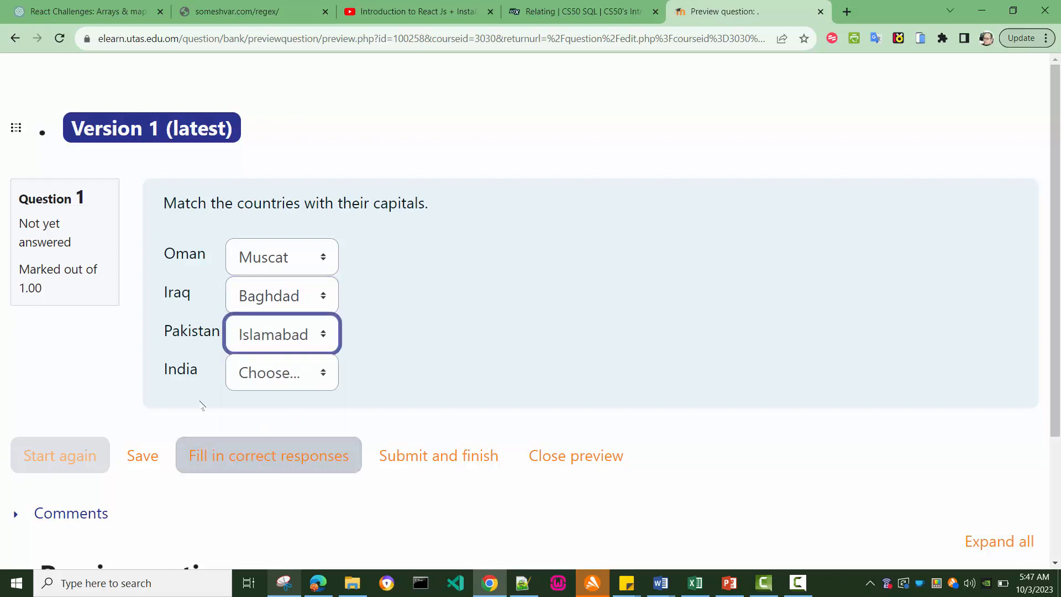
pyautogui.click(274, 380)
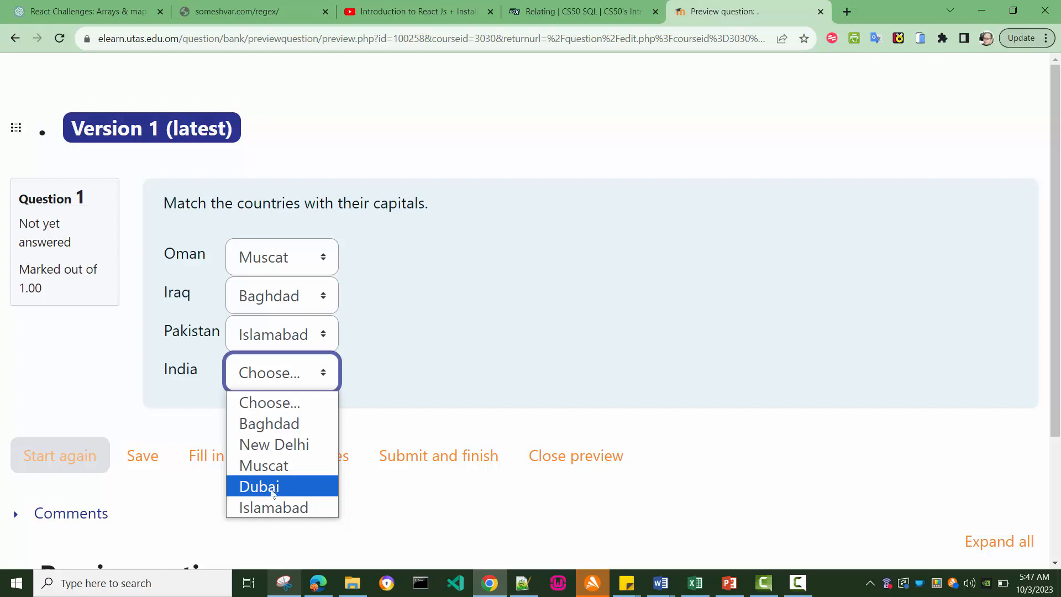
pyautogui.click(285, 444)
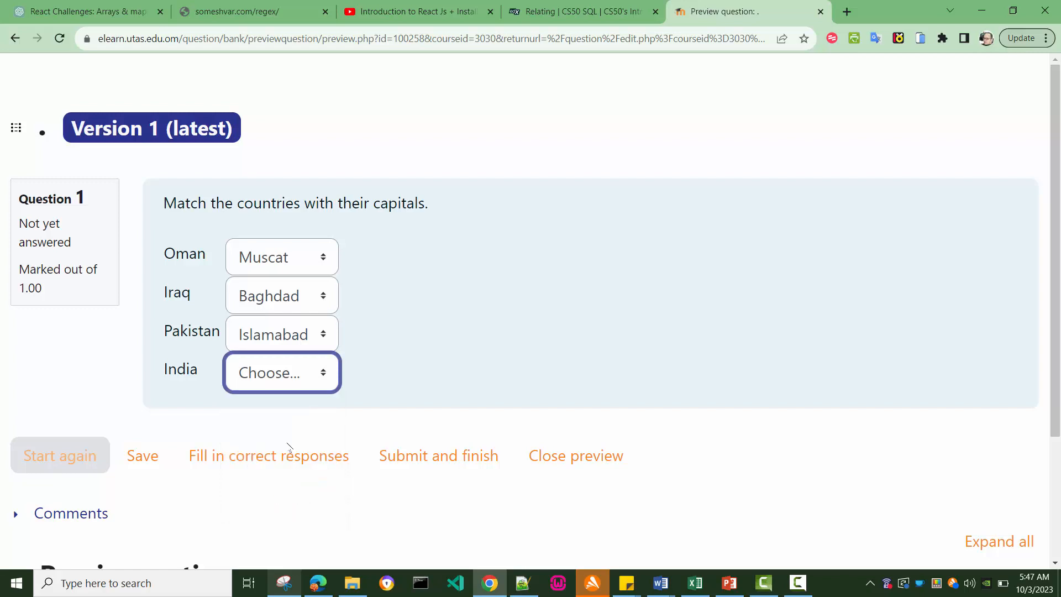
pyautogui.click(396, 411)
# Step: Submit and finish the preview attempt, and review the marking of each country and the listed correct answers
pyautogui.scroll(-1, 396, 410)
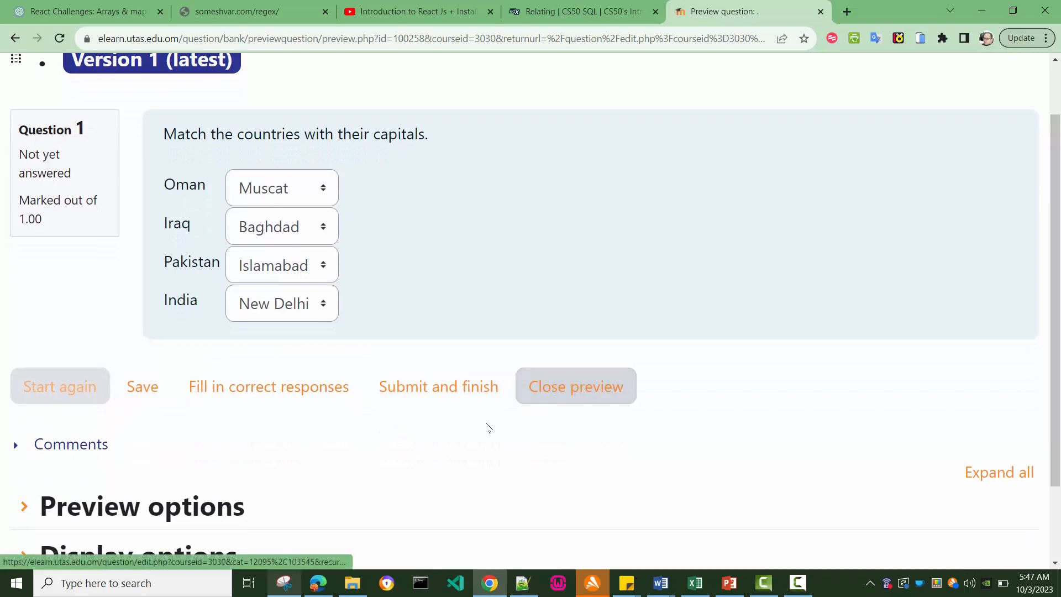
pyautogui.click(434, 389)
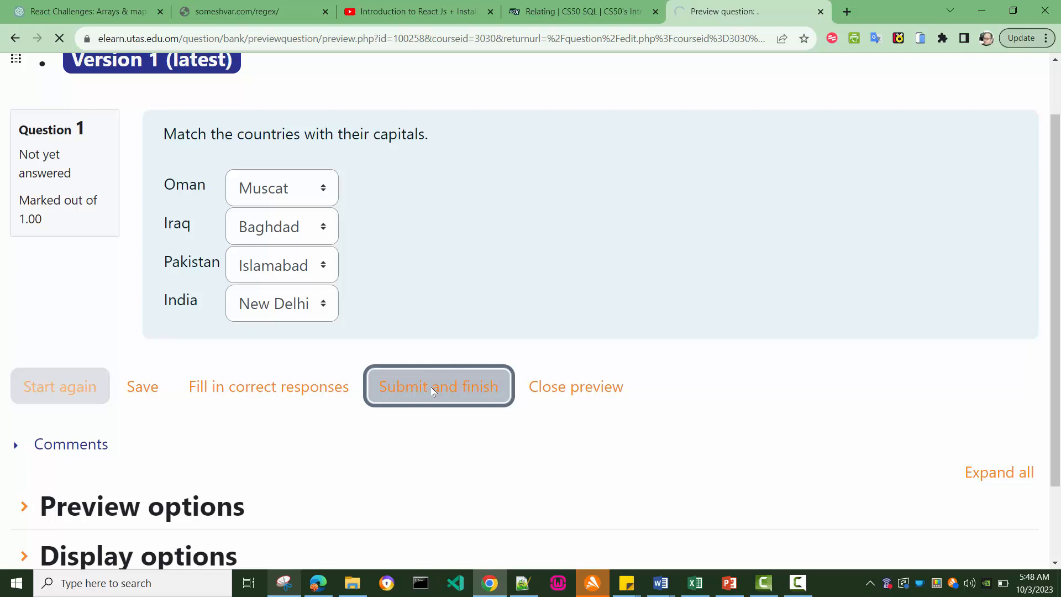
pyautogui.scroll(-3, 433, 389)
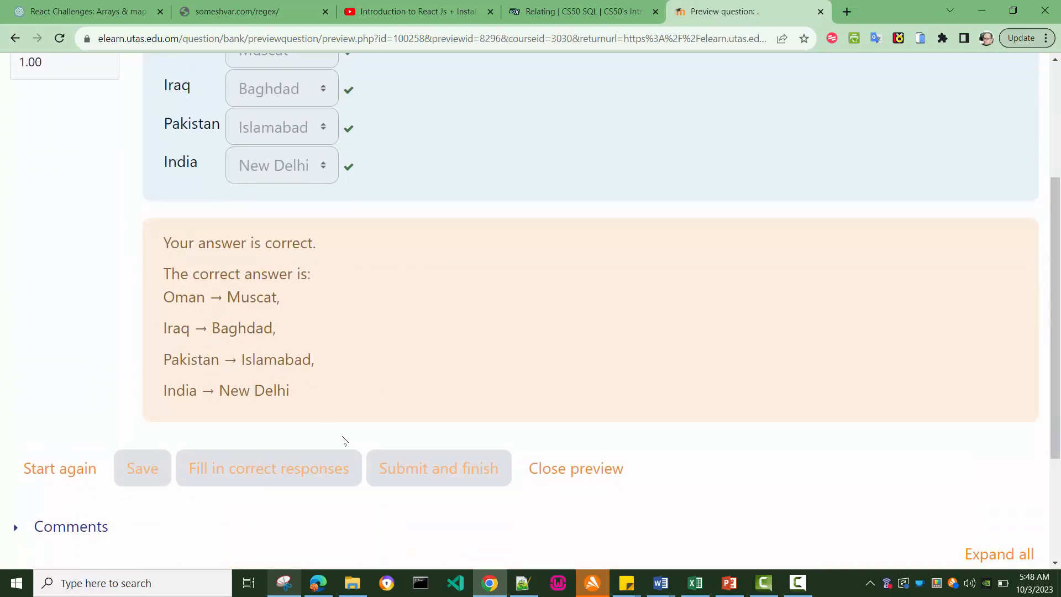
pyautogui.scroll(-1, 442, 409)
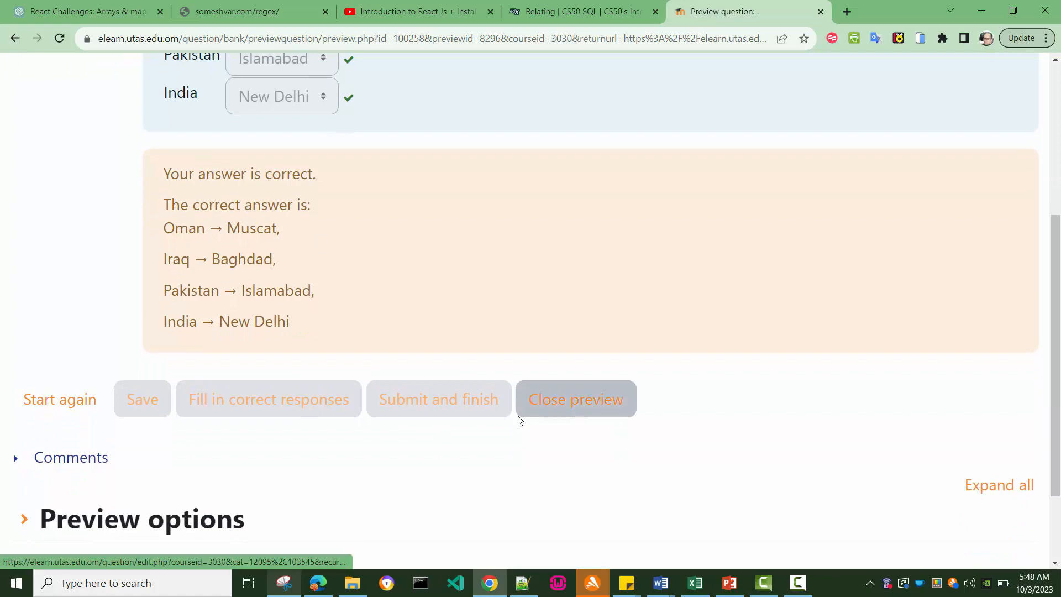
pyautogui.scroll(3, 519, 420)
pyautogui.scroll(1, 519, 420)
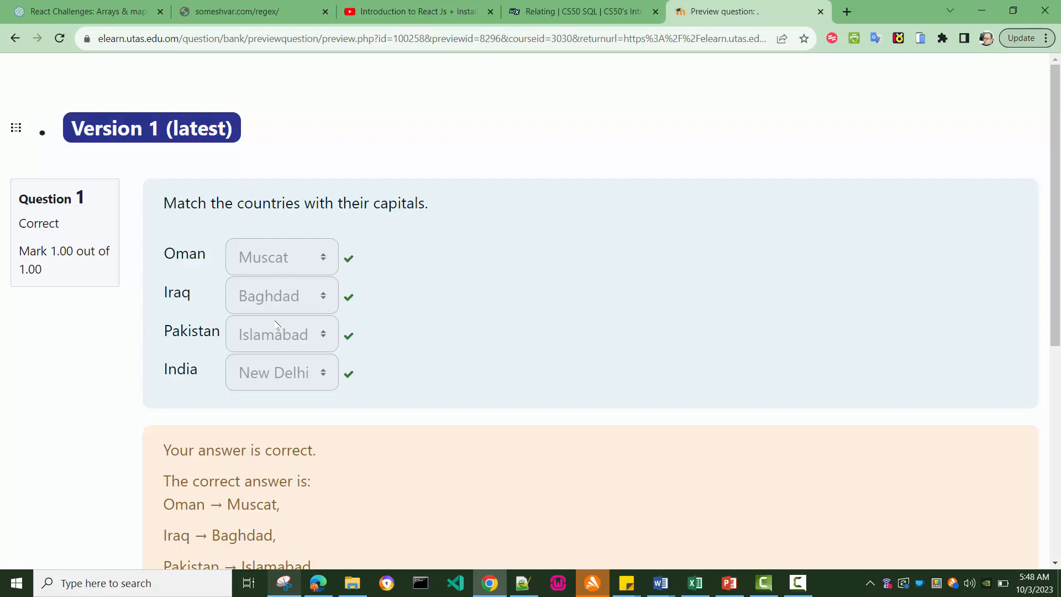
pyautogui.scroll(-5, 467, 326)
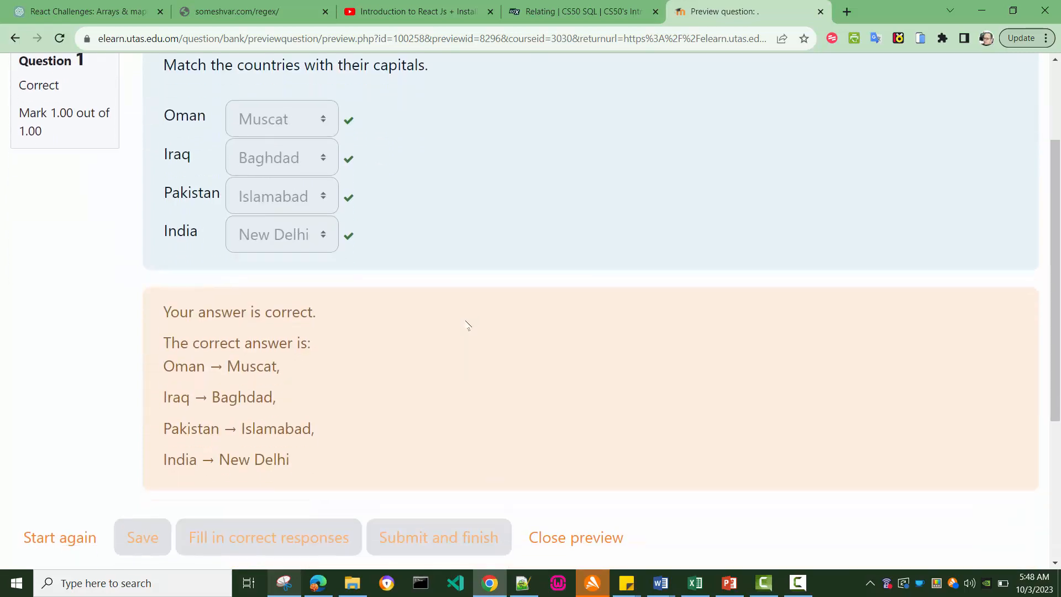
# Step: Close the preview and open the "Match the countries with their capitals." question for editing from the question bank
pyautogui.click(575, 410)
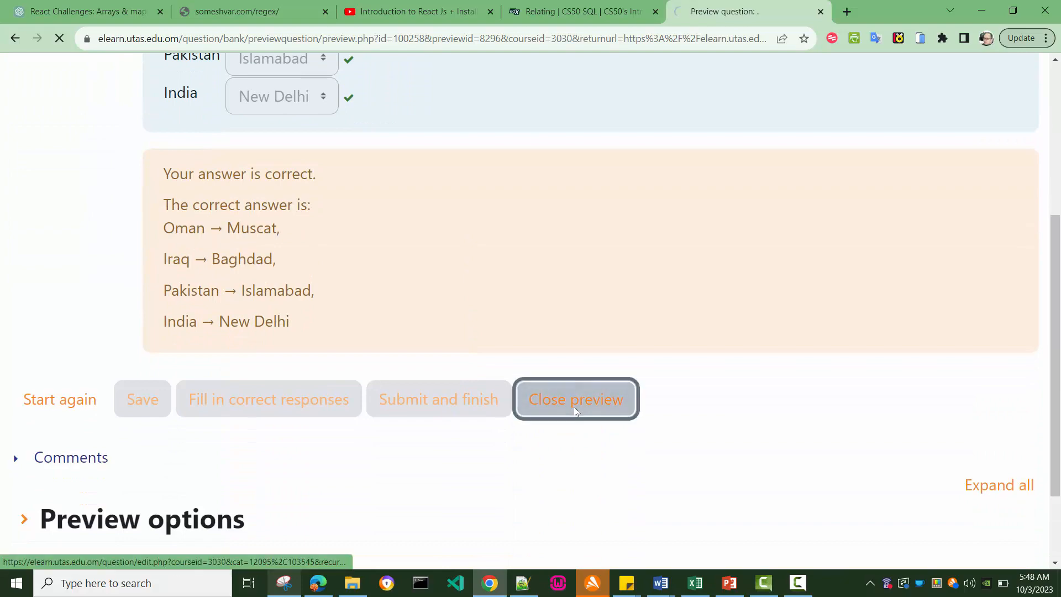
pyautogui.scroll(-3, 500, 343)
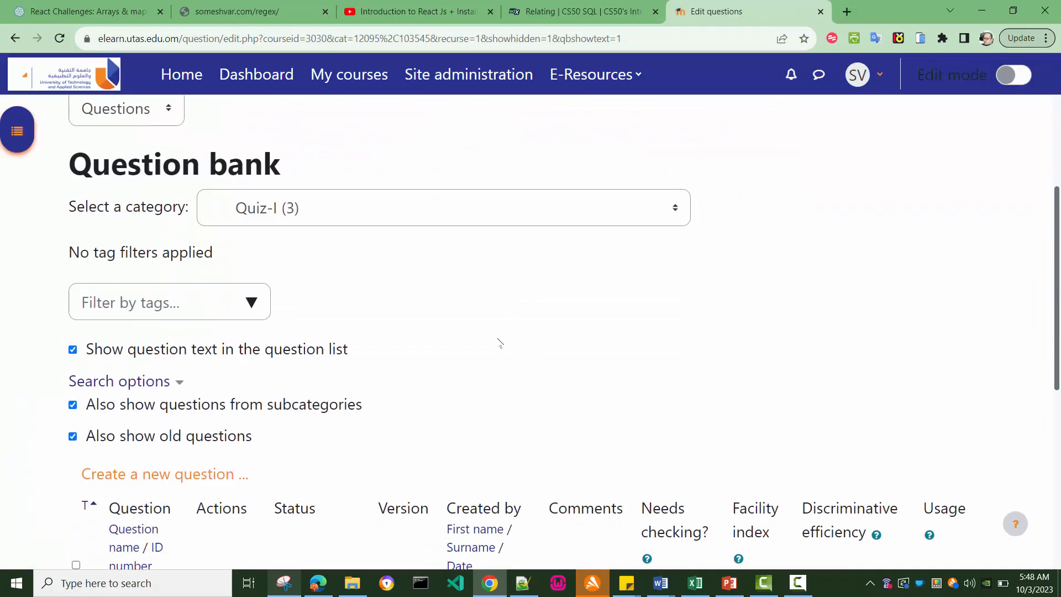
pyautogui.scroll(-5, 500, 344)
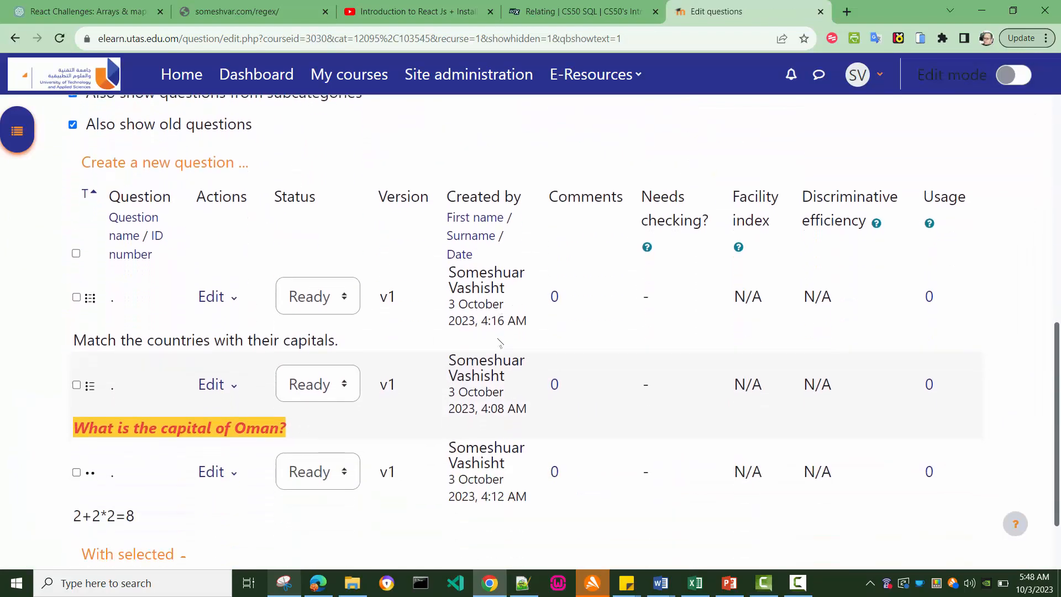
pyautogui.scroll(-1, 500, 343)
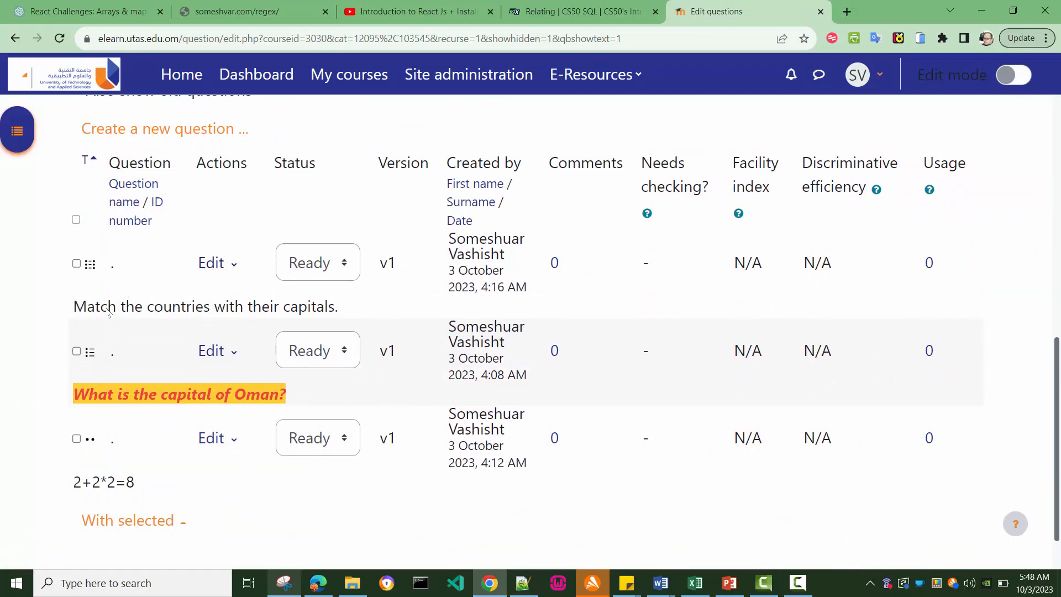
pyautogui.click(235, 267)
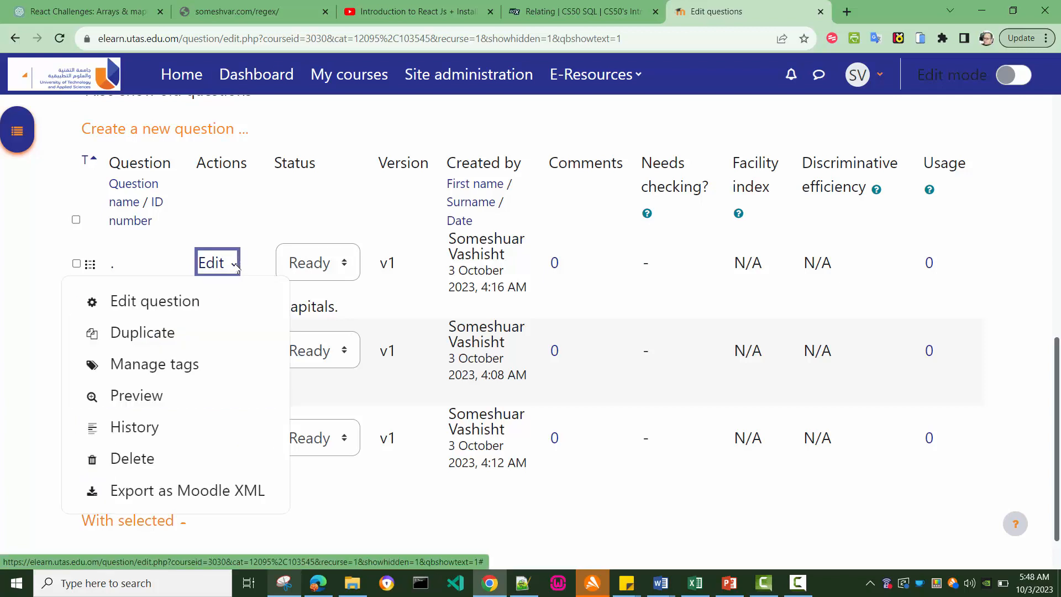
pyautogui.click(143, 301)
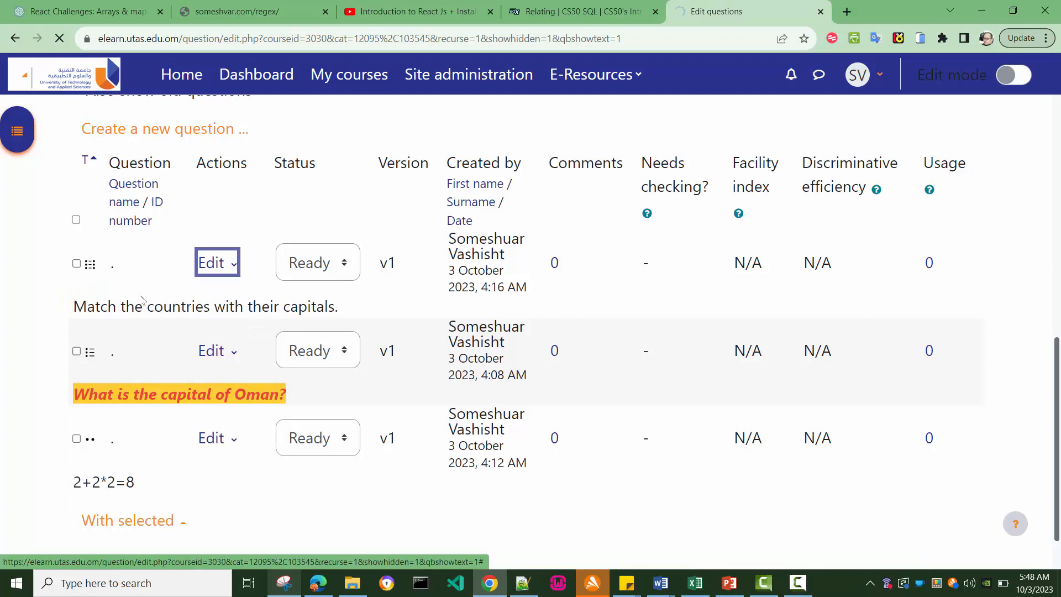
# Step: Set the Matching question's default mark to 4 and save the changes
pyautogui.scroll(-2, 308, 321)
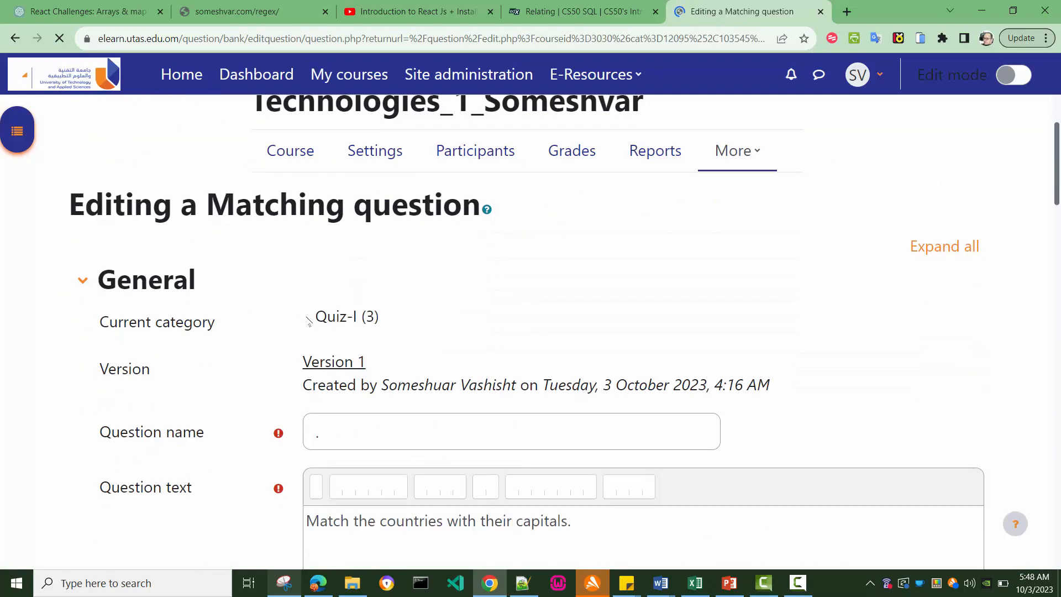
pyautogui.scroll(-2, 309, 318)
pyautogui.scroll(-3, 277, 348)
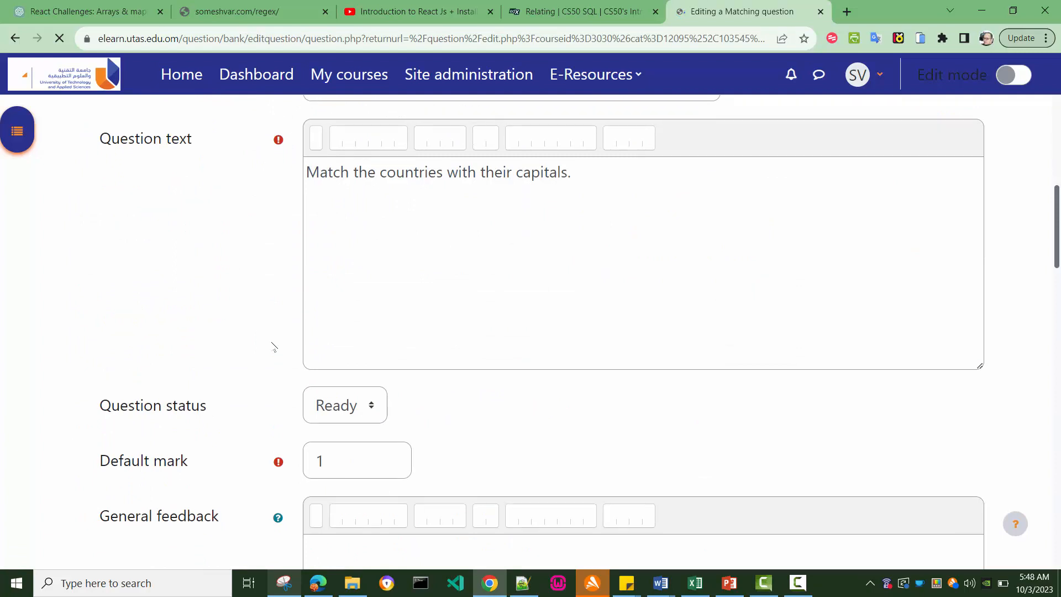
pyautogui.scroll(-3, 273, 347)
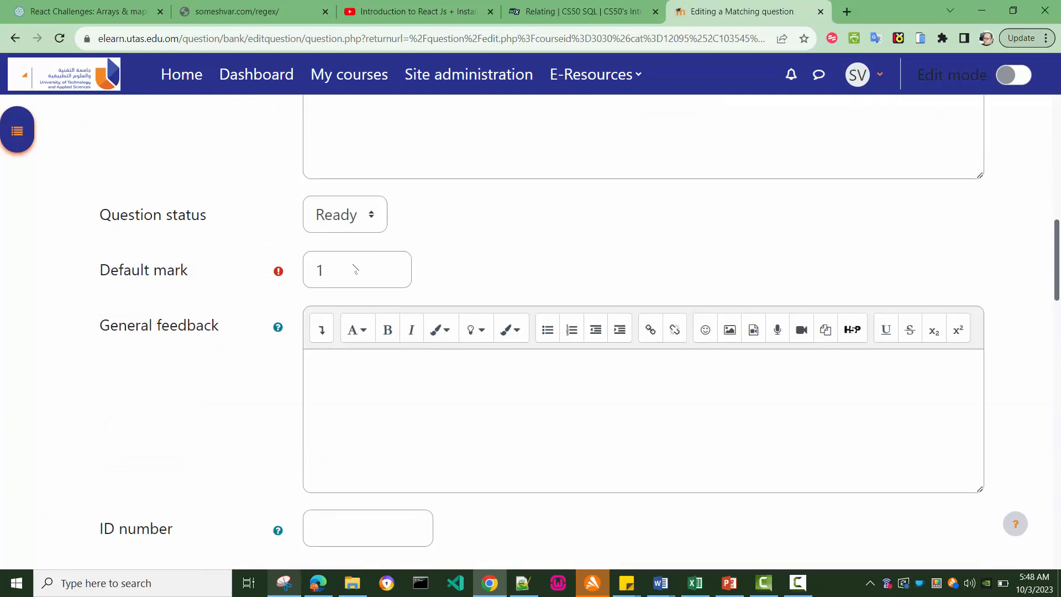
pyautogui.moveTo(331, 275); pyautogui.dragTo(312, 272)
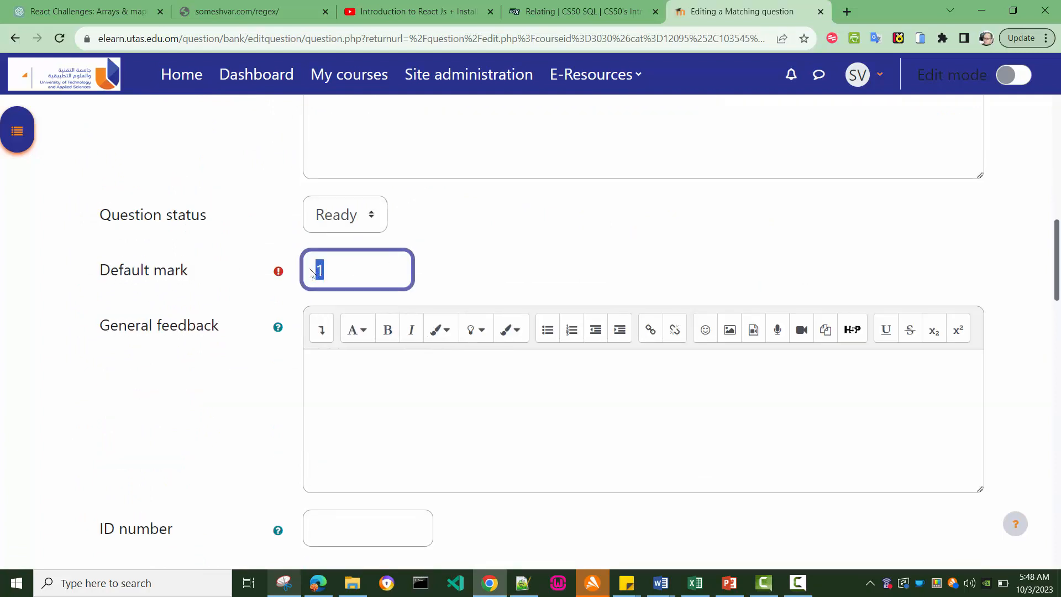
pyautogui.write('4')
pyautogui.scroll(-5, 17, 323)
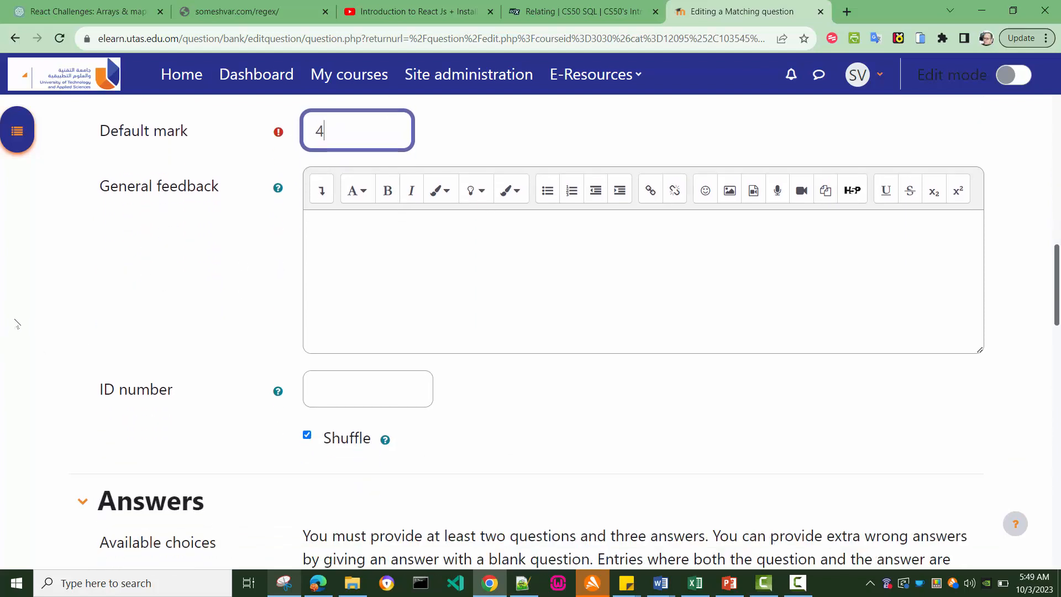
pyautogui.scroll(3, 17, 323)
pyautogui.scroll(-4, 17, 323)
pyautogui.scroll(-17, 16, 324)
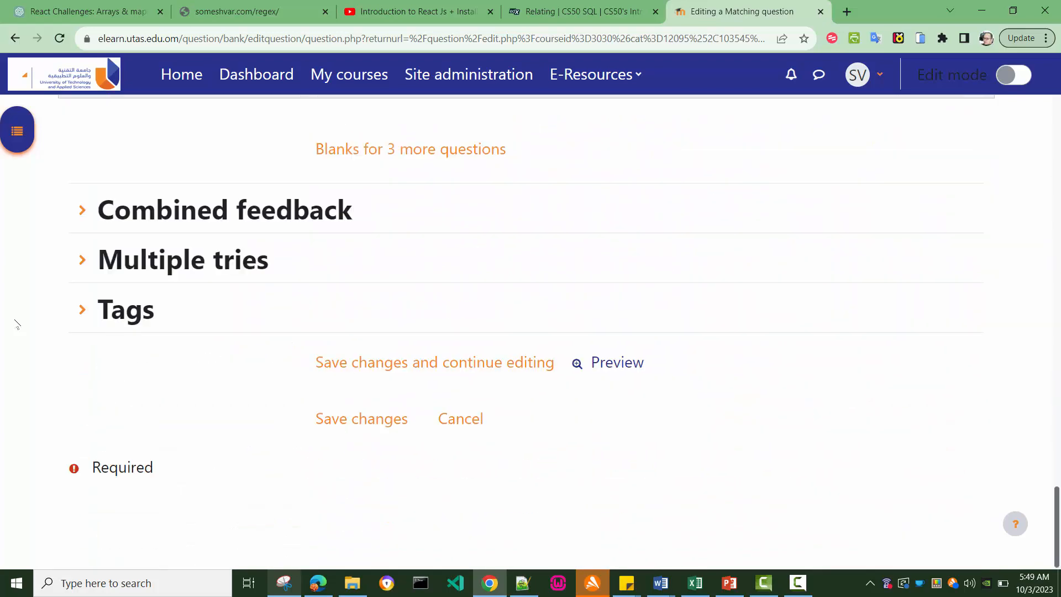
pyautogui.click(369, 422)
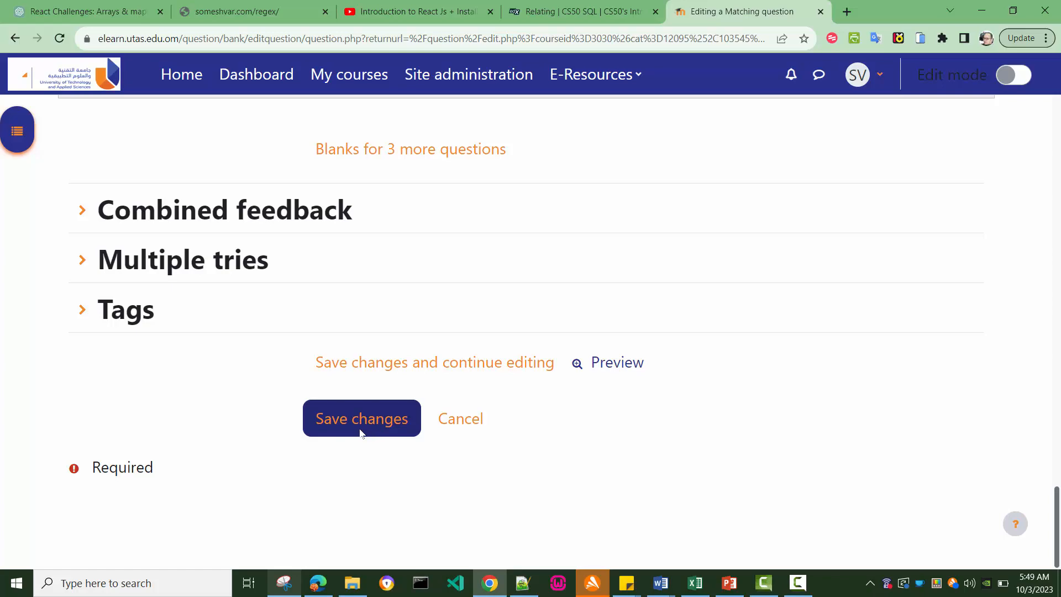
pyautogui.click(365, 423)
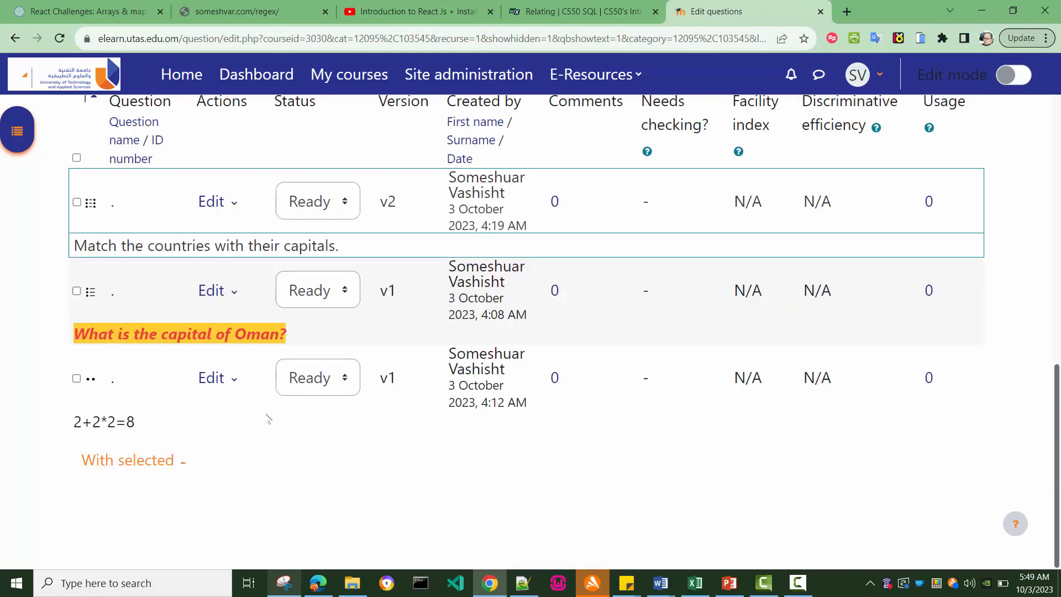
# Step: Start creating a new Short answer question in the Quiz-I category of the question bank
pyautogui.scroll(7, 266, 419)
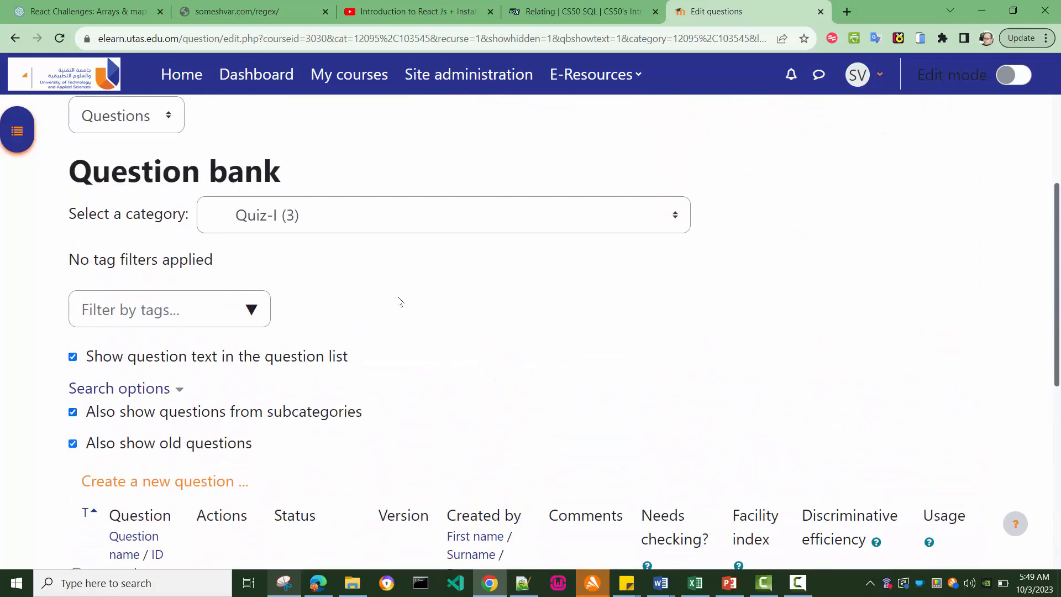
pyautogui.scroll(-3, 398, 310)
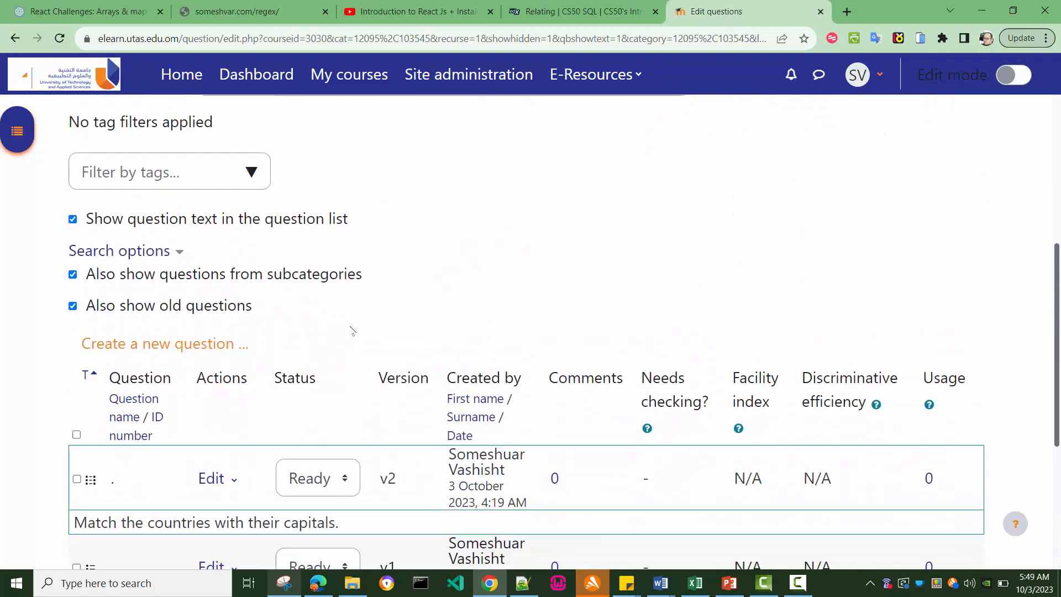
pyautogui.click(147, 352)
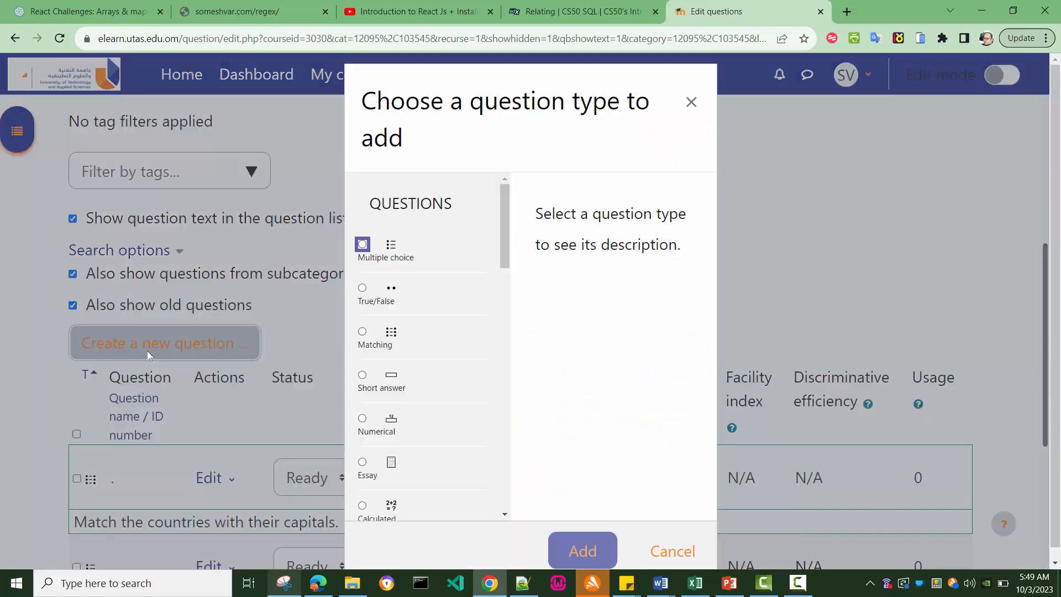
pyautogui.click(363, 376)
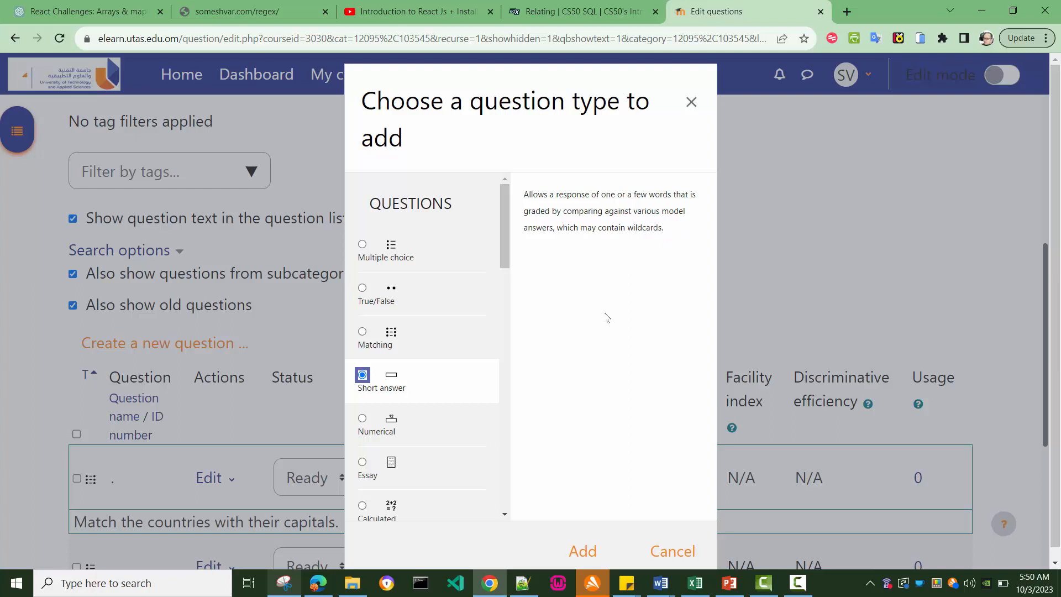
pyautogui.scroll(-1, 608, 317)
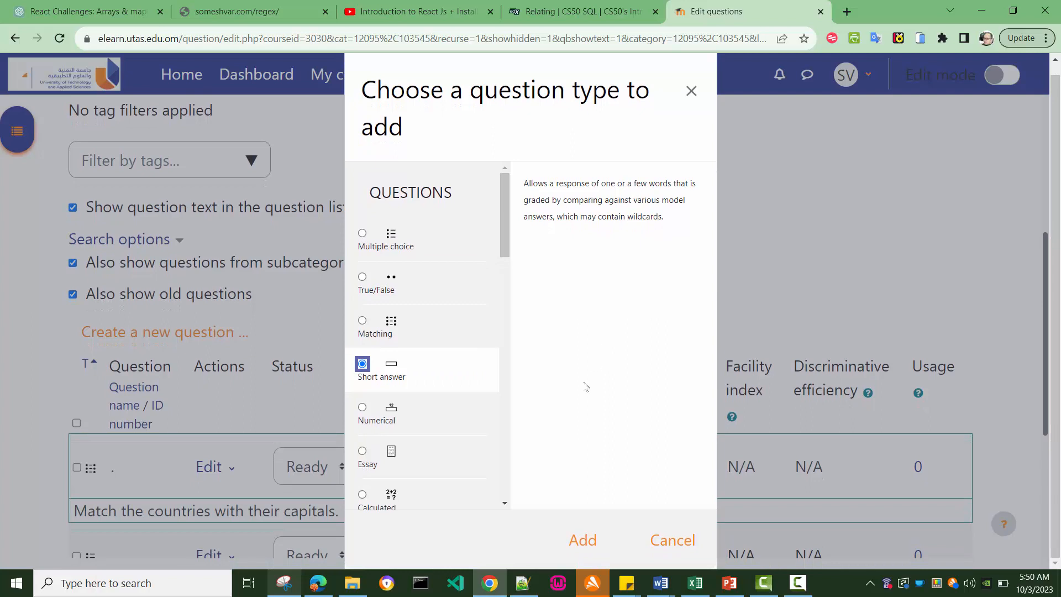
pyautogui.click(585, 544)
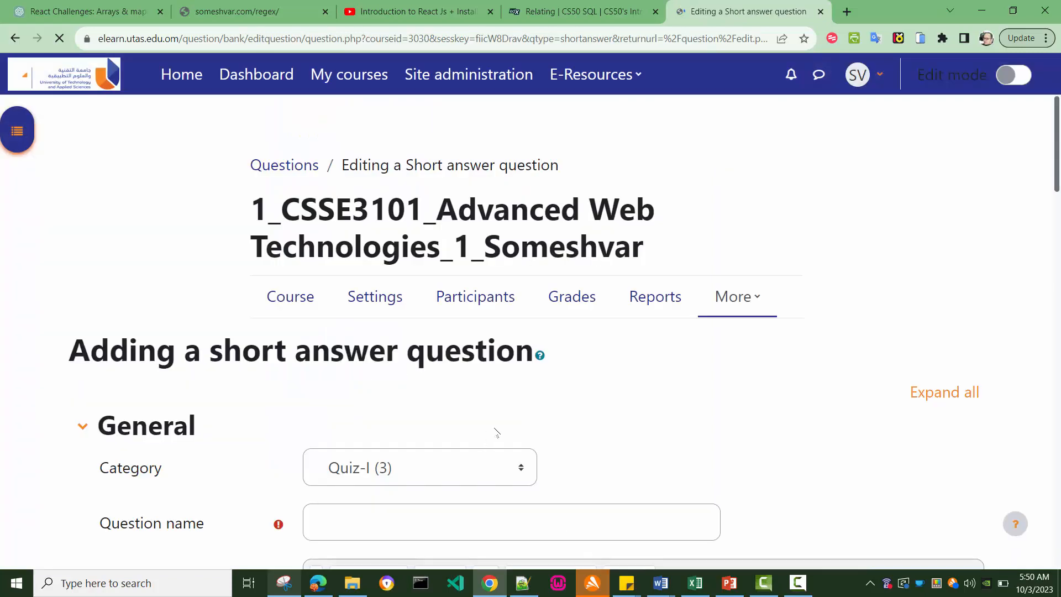
# Step: Name the new Short answer question "." and enter "What does OS stand for?" as its question text
pyautogui.scroll(-6, 519, 437)
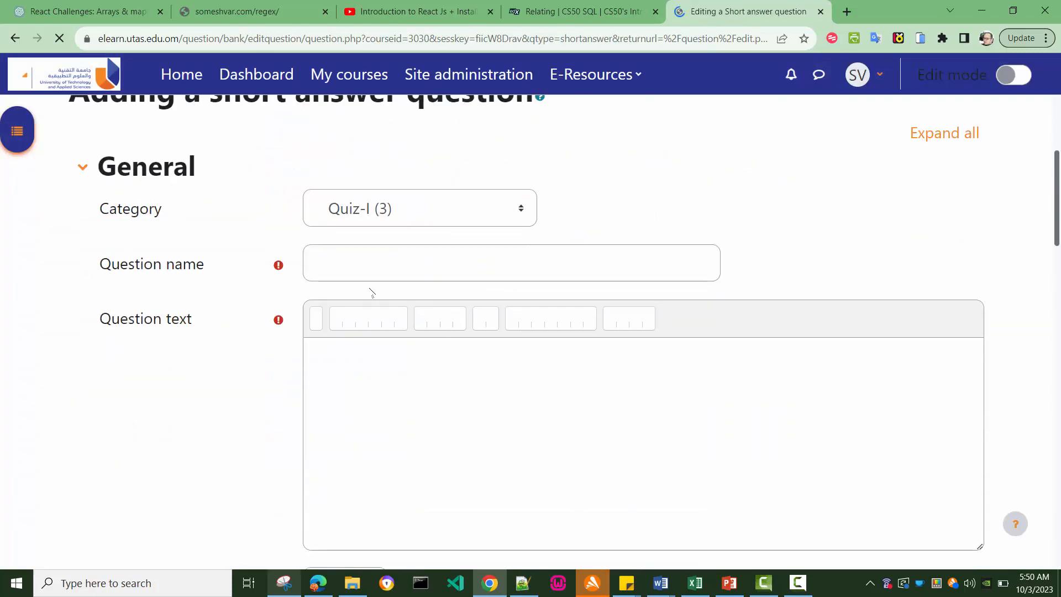
pyautogui.click(330, 179)
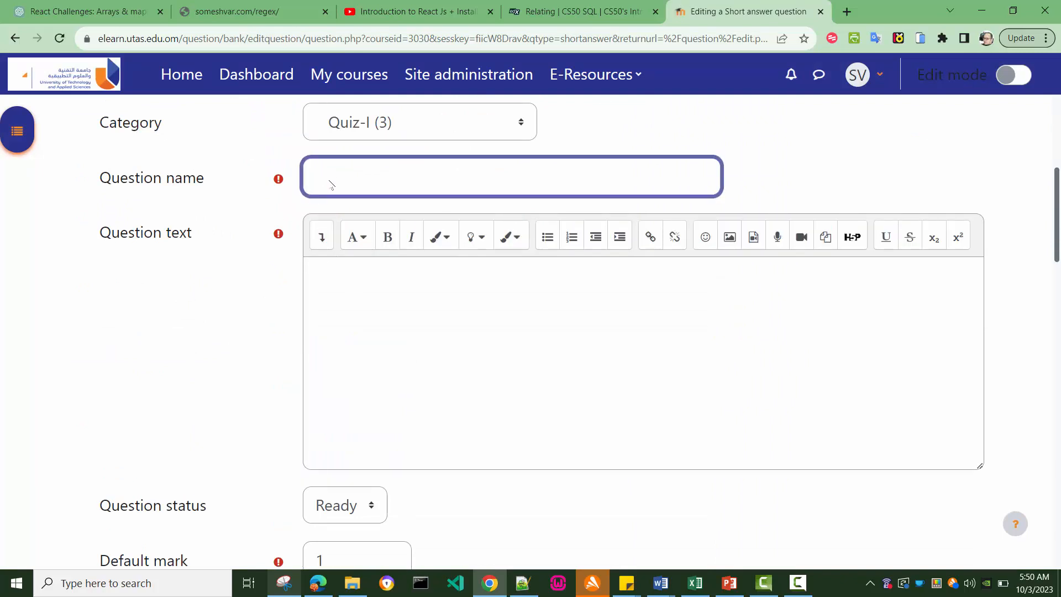
pyautogui.scroll(-1, 372, 306)
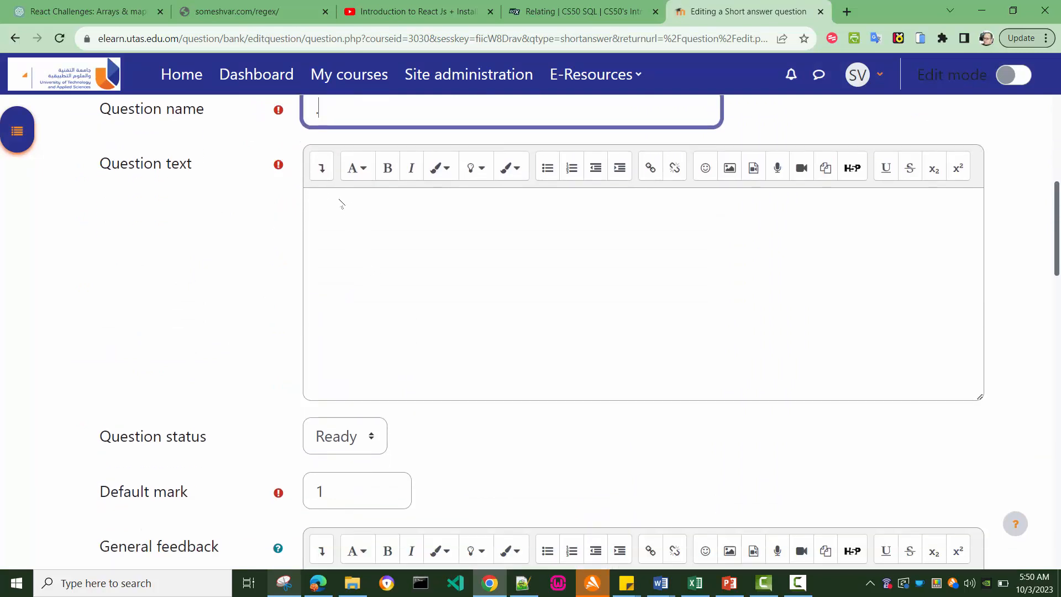
pyautogui.click(342, 203)
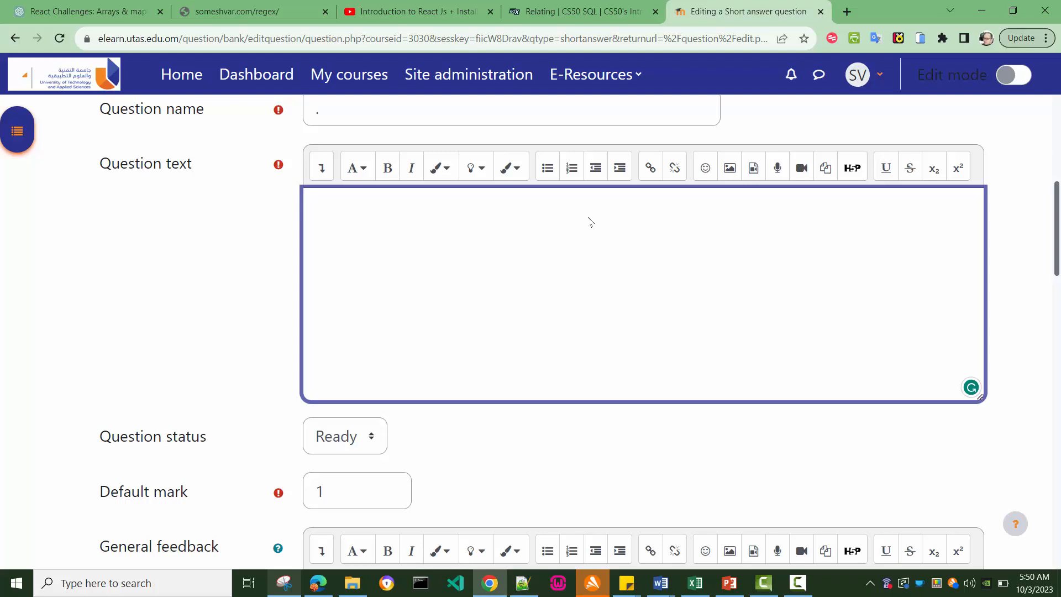
pyautogui.write('What does OS stand for')
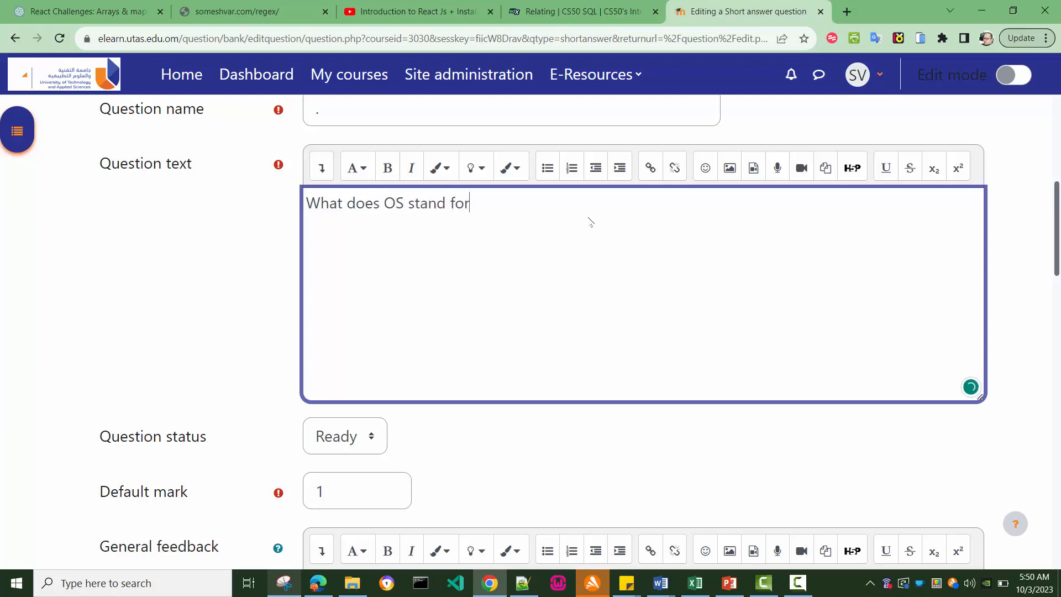
pyautogui.write('?')
# Step: Set the question's case sensitivity to "No, case is unimportant"
pyautogui.scroll(-3, 391, 272)
pyautogui.scroll(-6, 326, 374)
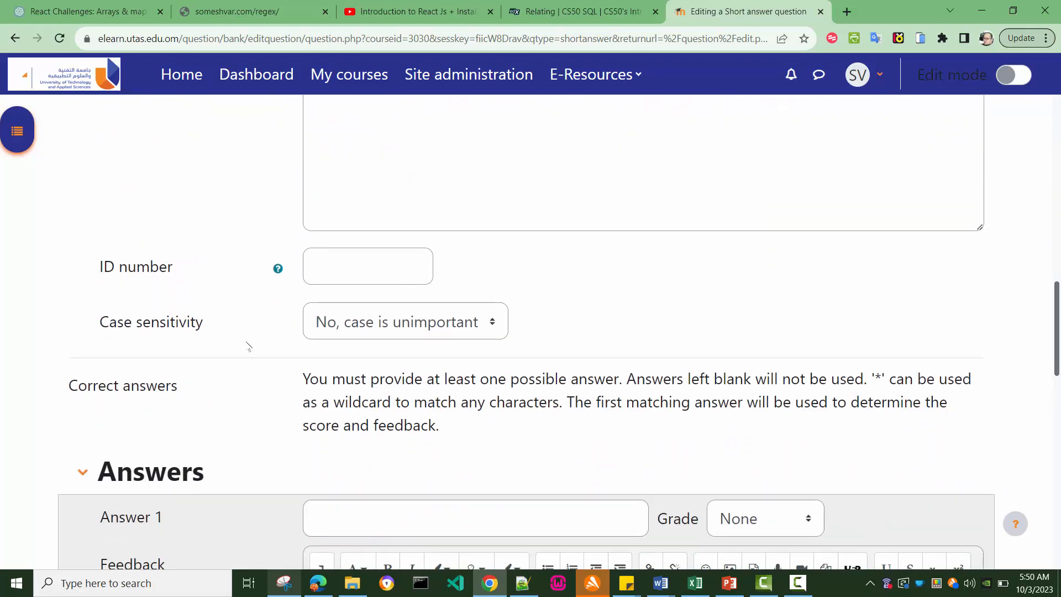
pyautogui.click(473, 325)
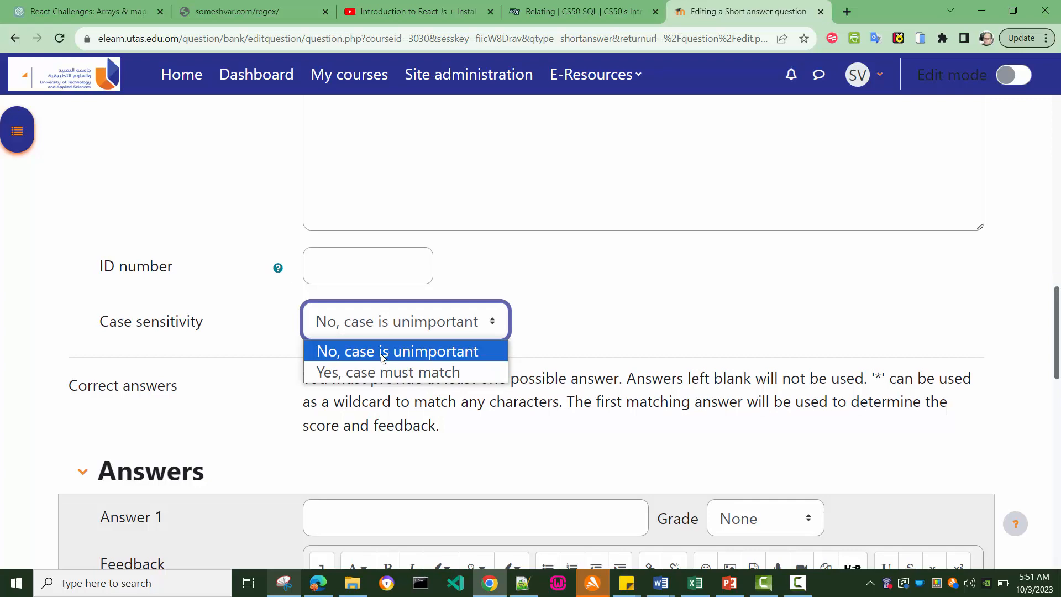
pyautogui.click(381, 357)
# Step: Enter "Operating System" as Answer 1 of the Short answer question
pyautogui.scroll(-2, 549, 327)
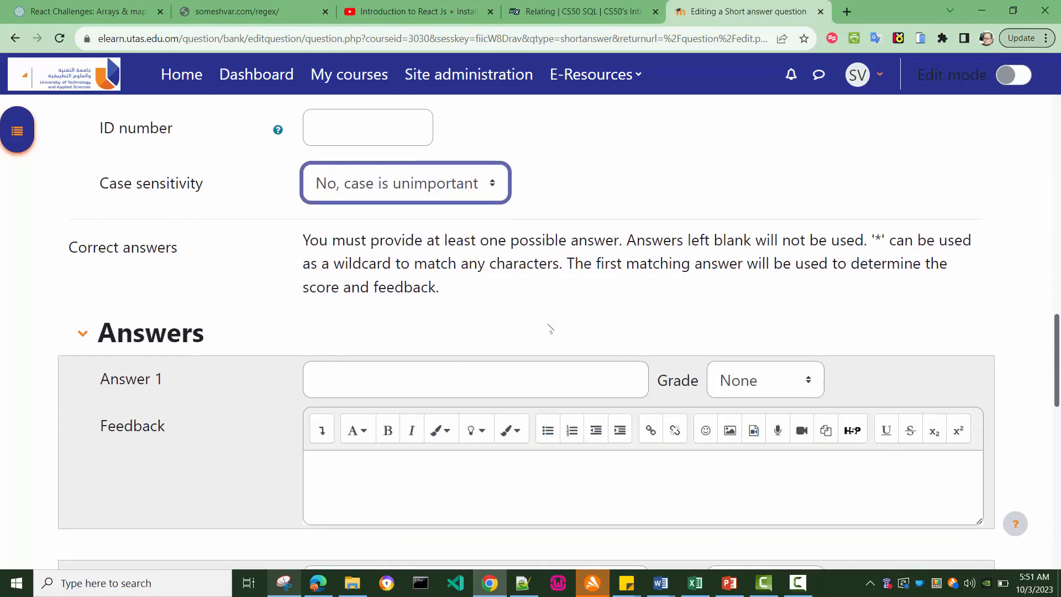
pyautogui.scroll(-2, 550, 328)
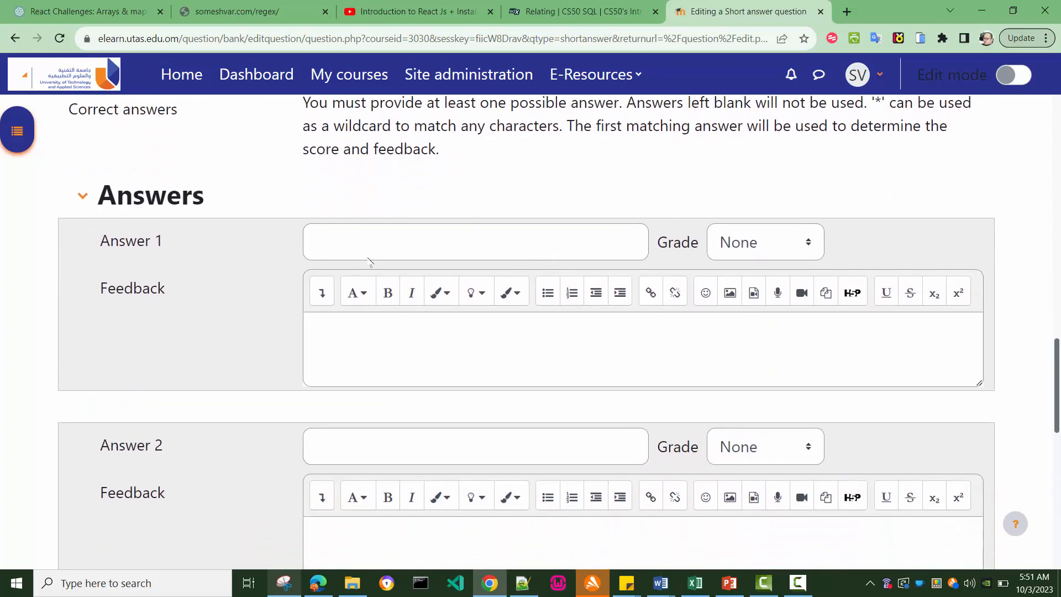
pyautogui.scroll(2, 369, 264)
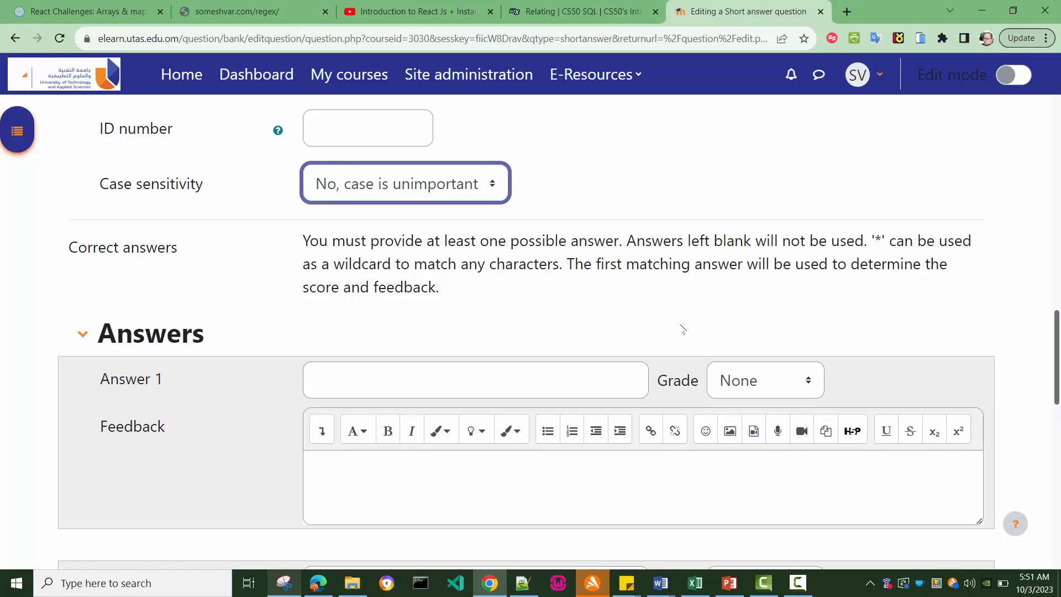
pyautogui.scroll(-1, 683, 329)
pyautogui.click(348, 318)
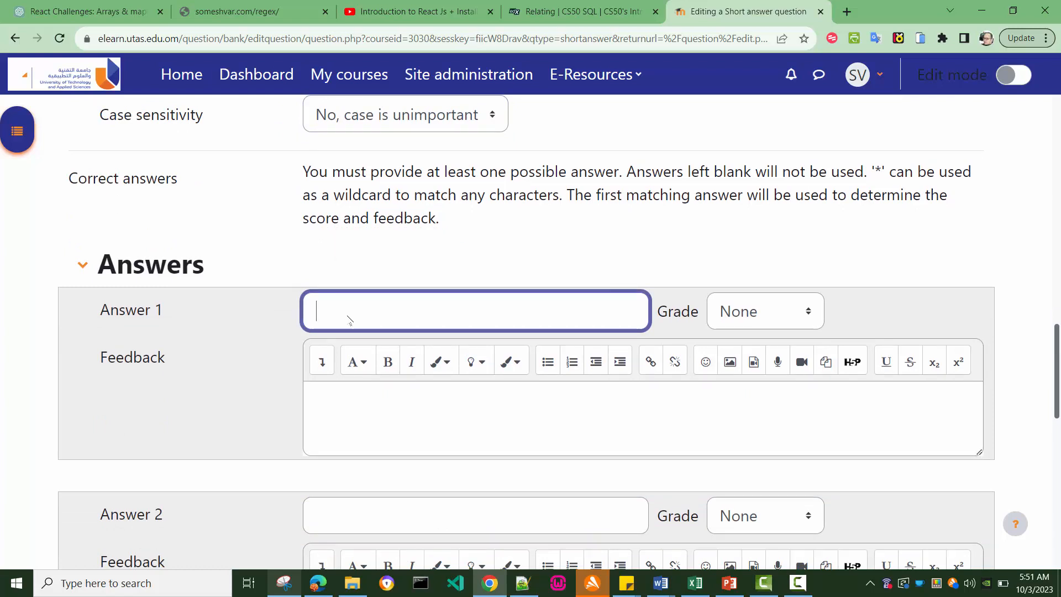
pyautogui.write('Operat')
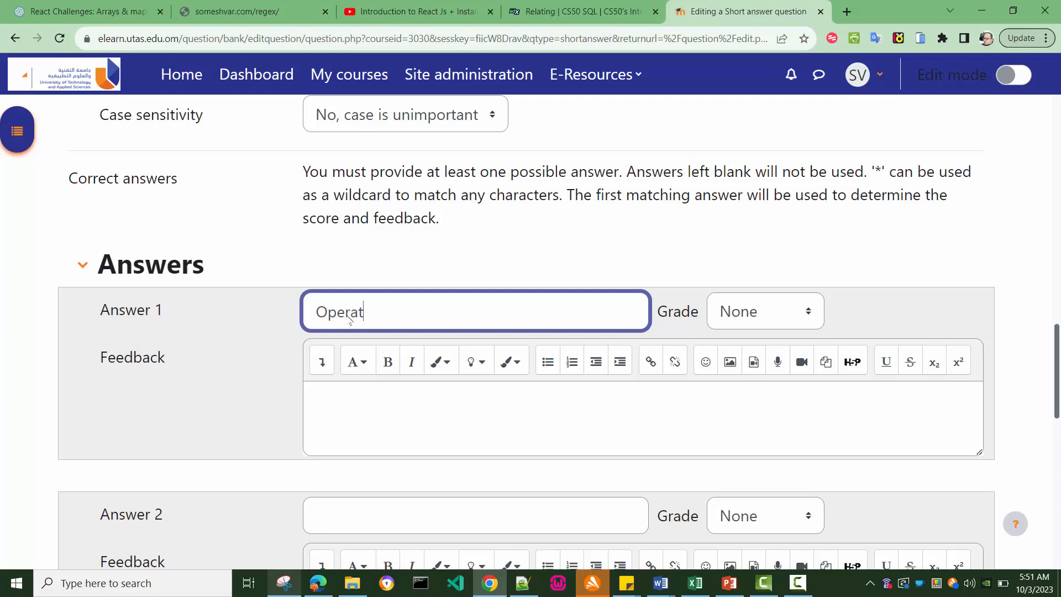
pyautogui.write('ing System')
# Step: Enter "Operating Systems" as Answer 2, an alternative accepted answer
pyautogui.scroll(-1, 374, 308)
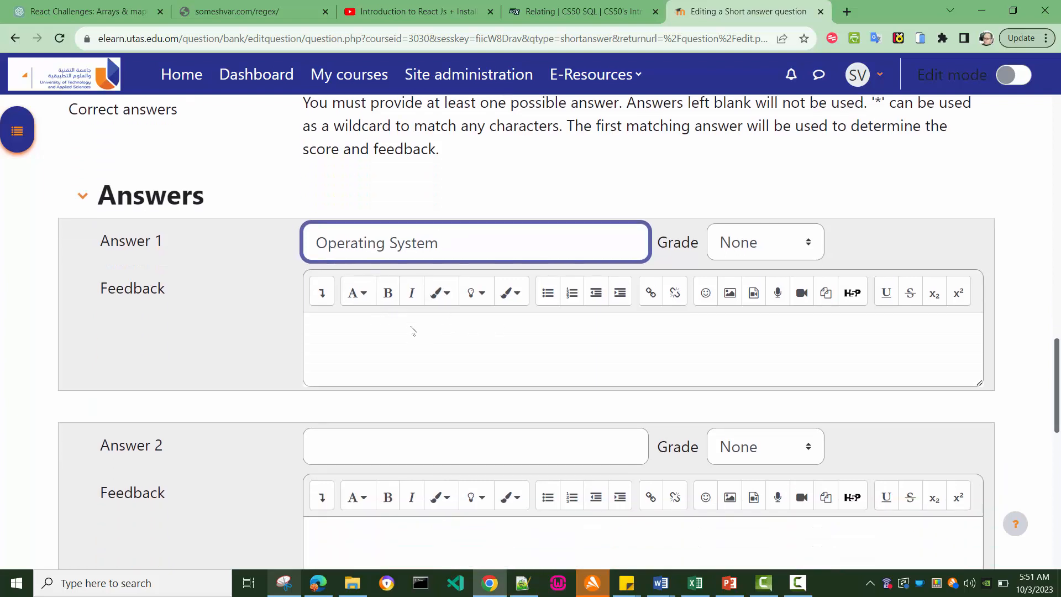
pyautogui.scroll(-2, 422, 330)
pyautogui.click(396, 307)
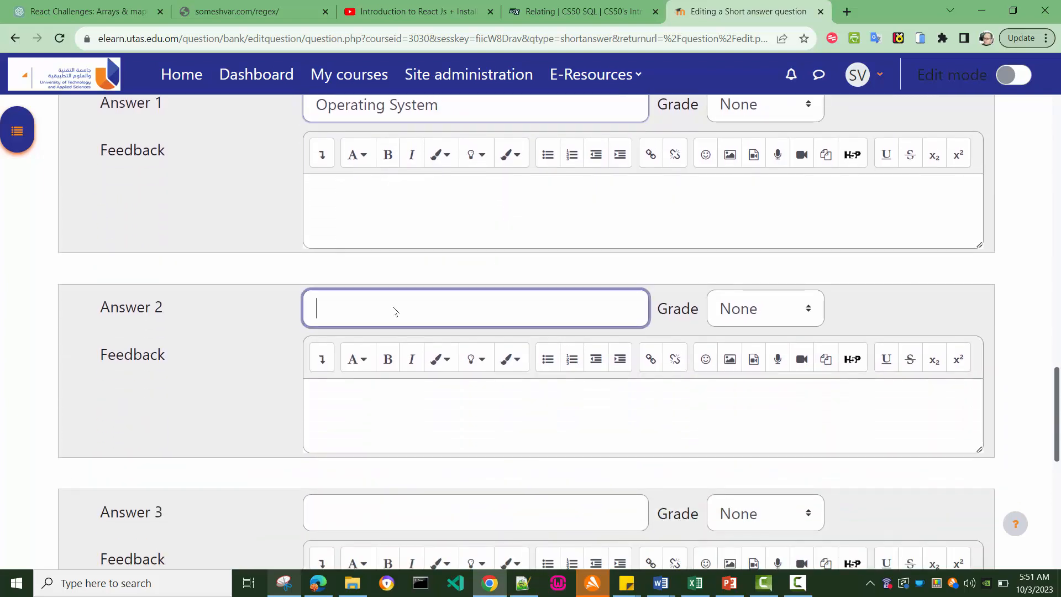
pyautogui.write('Operati')
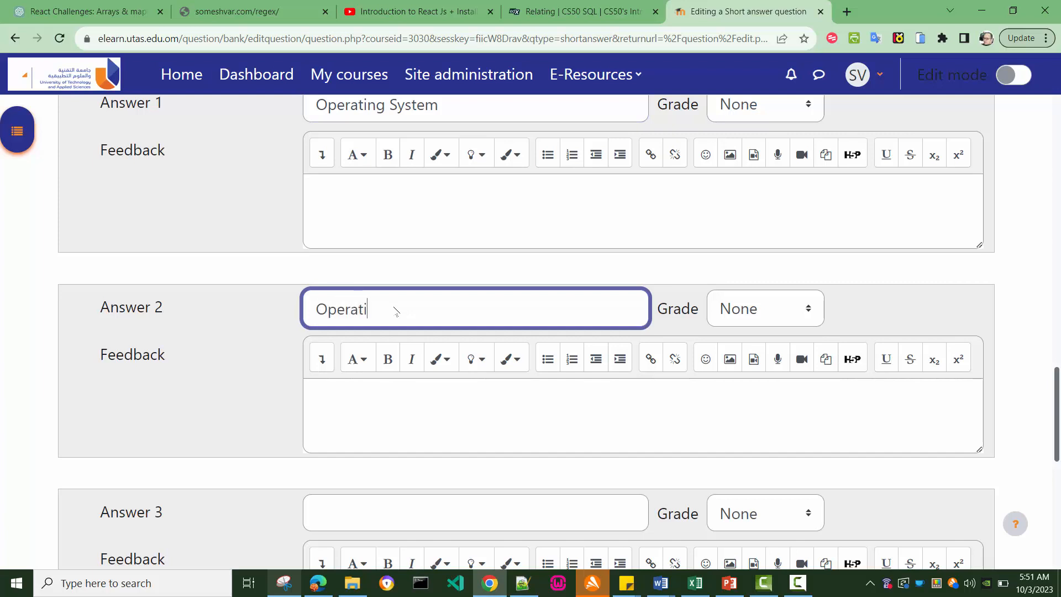
pyautogui.write('ng Systems')
# Step: Set the grade to 100% for both Answer 1 "Operating System" and Answer 2 "Operating Systems"
pyautogui.scroll(1, 237, 364)
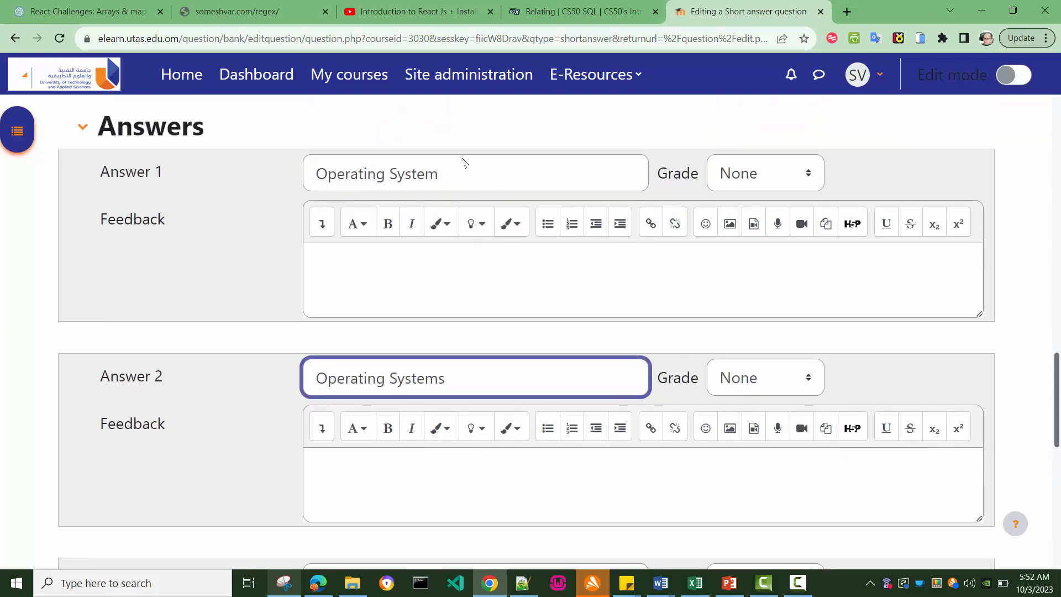
pyautogui.moveTo(463, 174); pyautogui.dragTo(312, 174)
pyautogui.moveTo(446, 380); pyautogui.dragTo(293, 378)
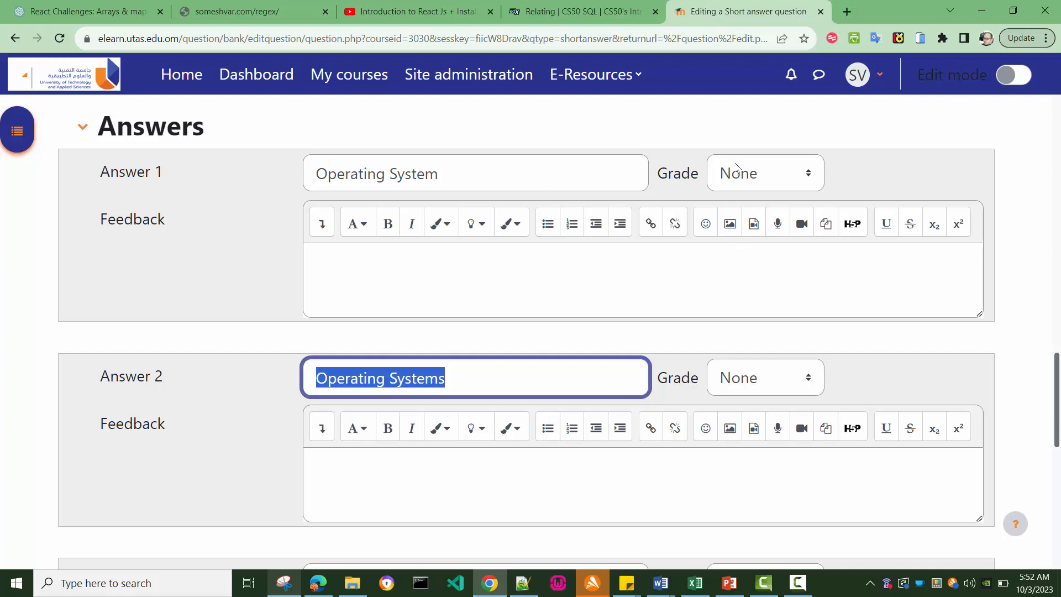
pyautogui.click(455, 171)
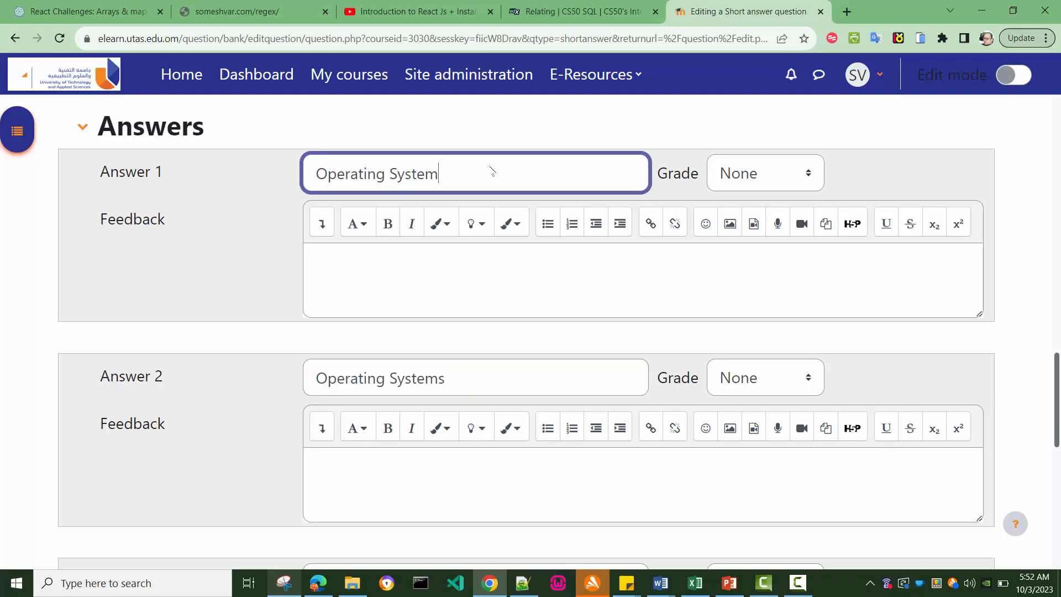
pyautogui.click(772, 181)
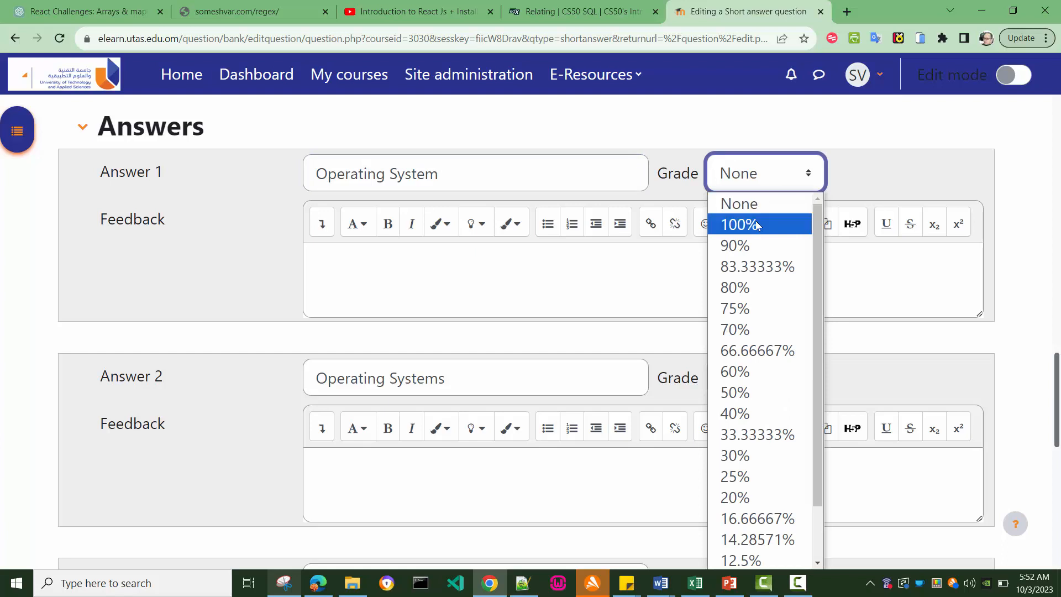
pyautogui.click(757, 224)
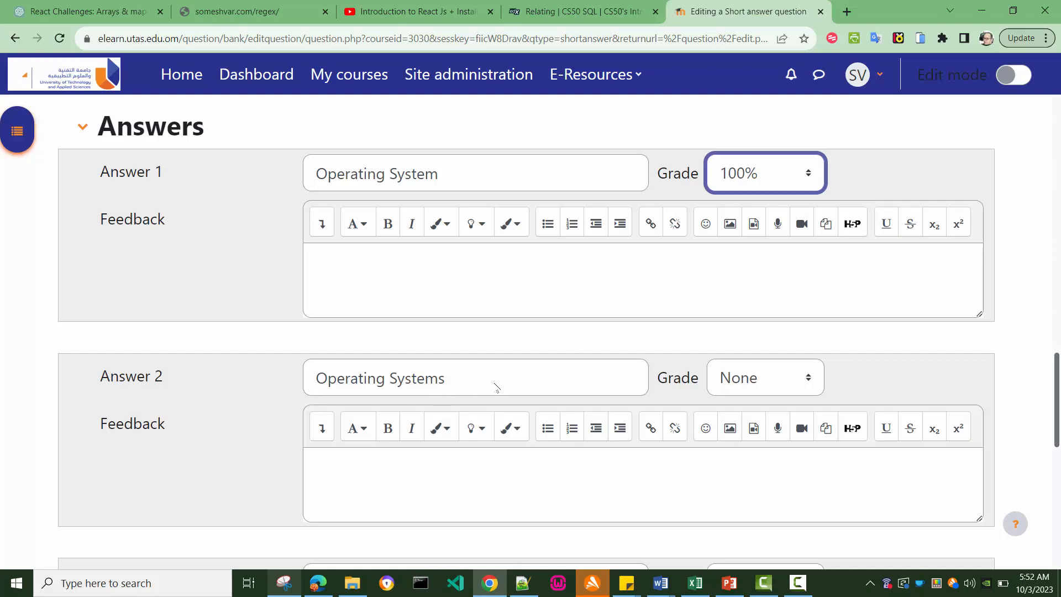
pyautogui.click(759, 394)
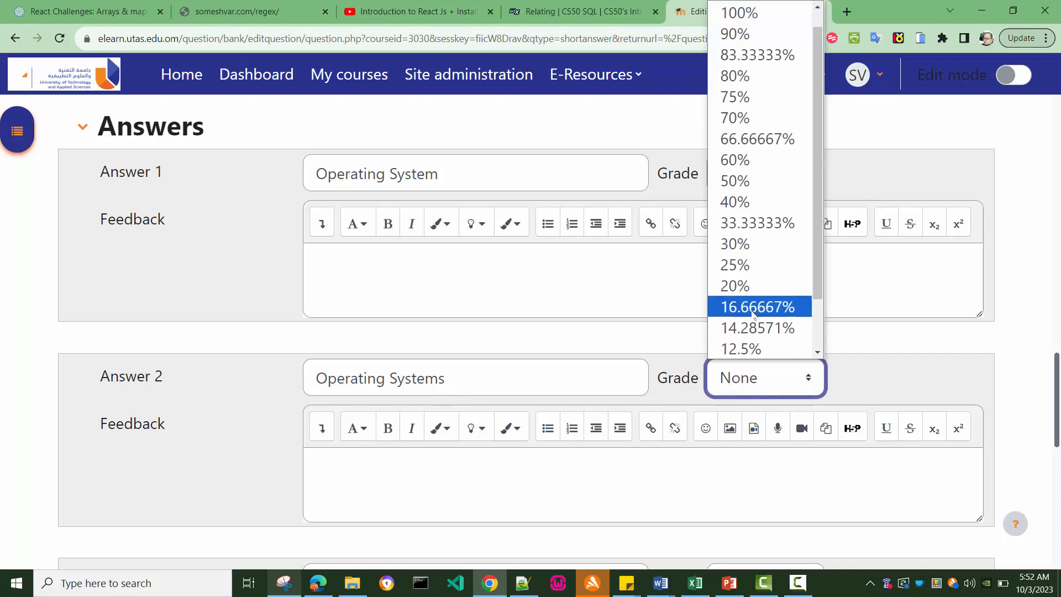
pyautogui.click(774, 33)
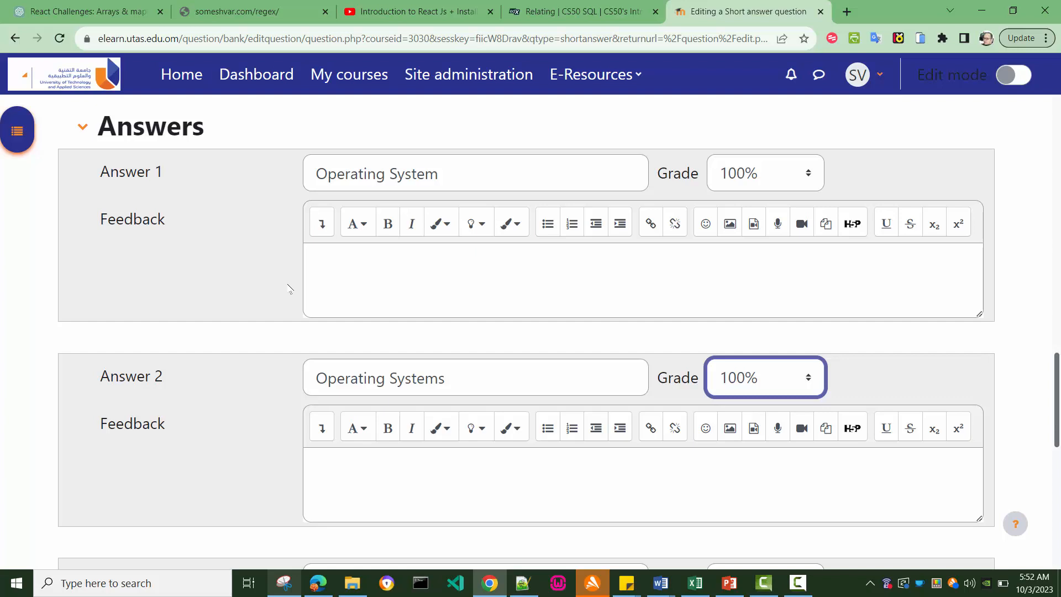
# Step: Look over the two graded answers and save the new Short answer question
pyautogui.scroll(-1, 289, 289)
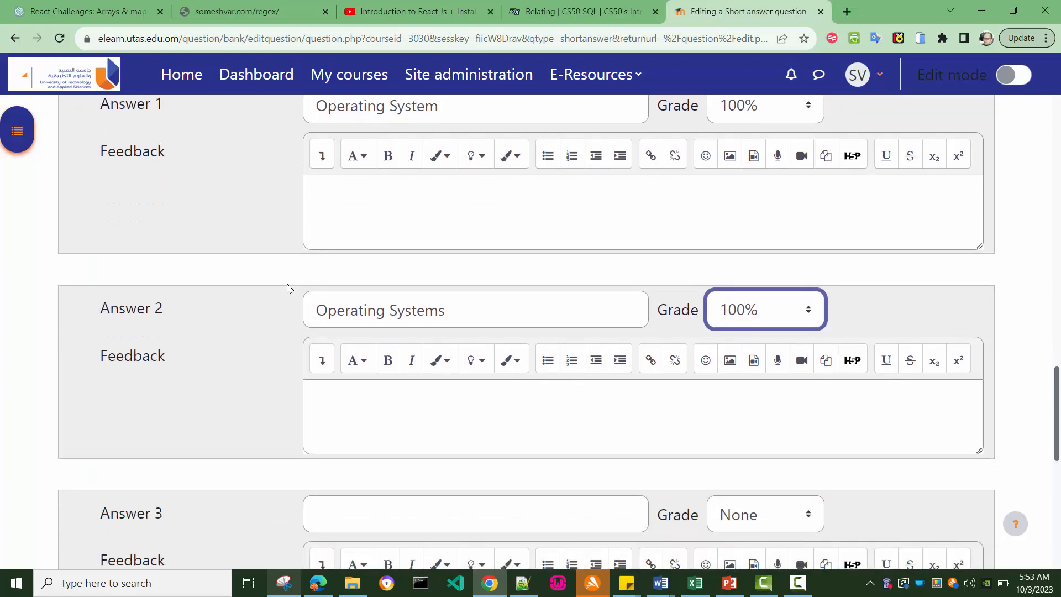
pyautogui.scroll(2, 288, 288)
pyautogui.scroll(1, 289, 289)
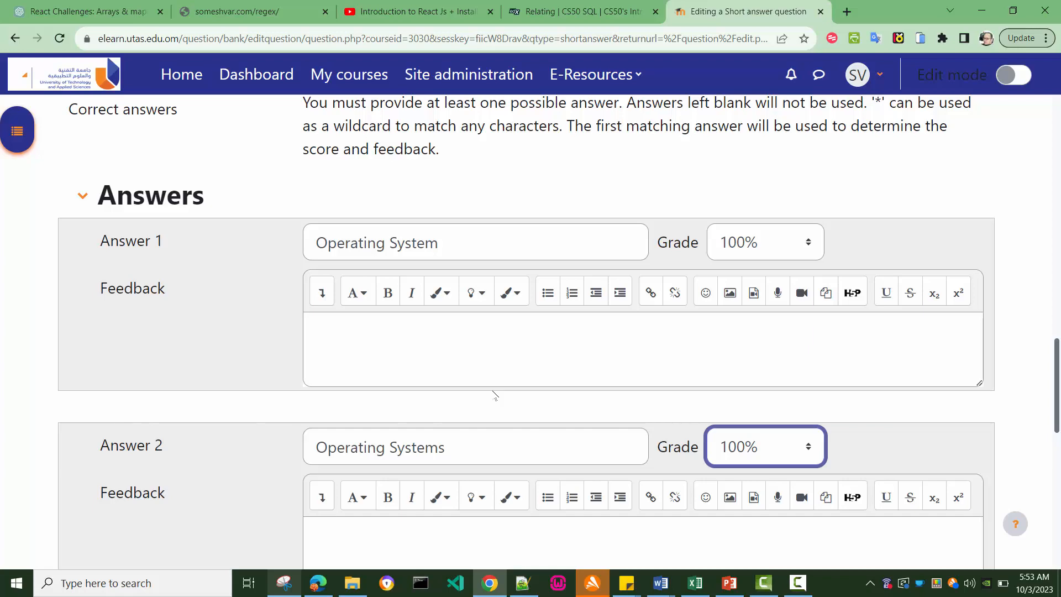
pyautogui.scroll(-10, 494, 394)
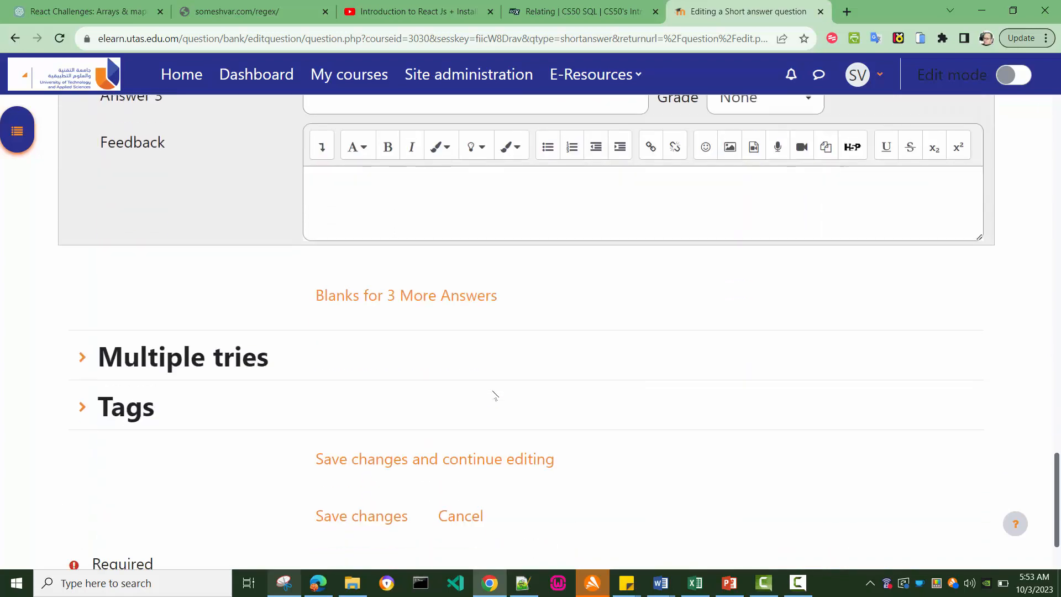
pyautogui.click(364, 419)
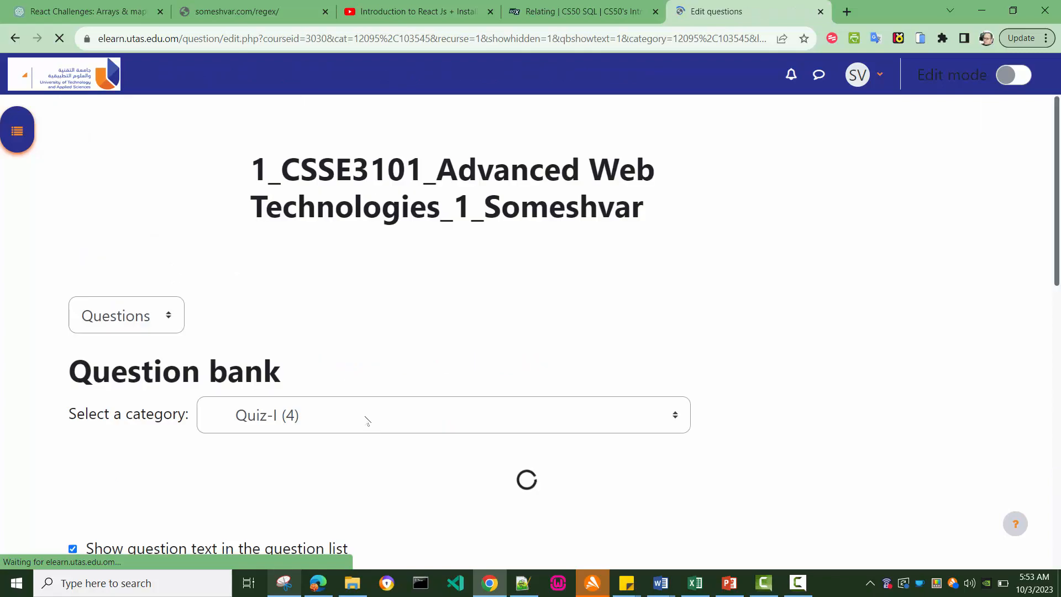
# Step: Examine the question list of the Quiz-I category, including the new "What does OS stand for?" question
pyautogui.scroll(-3, 734, 374)
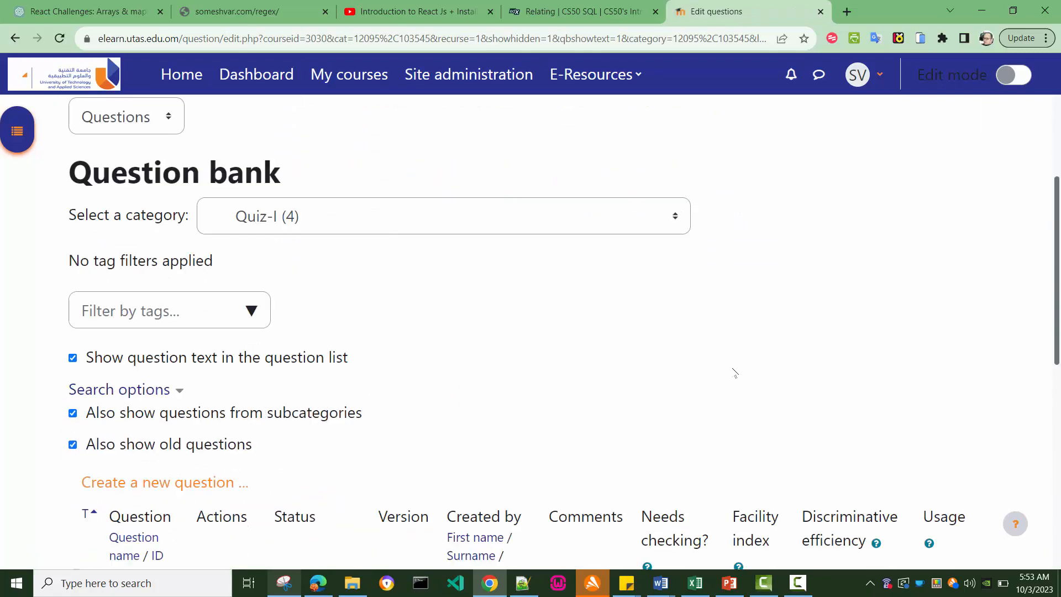
pyautogui.scroll(-4, 499, 266)
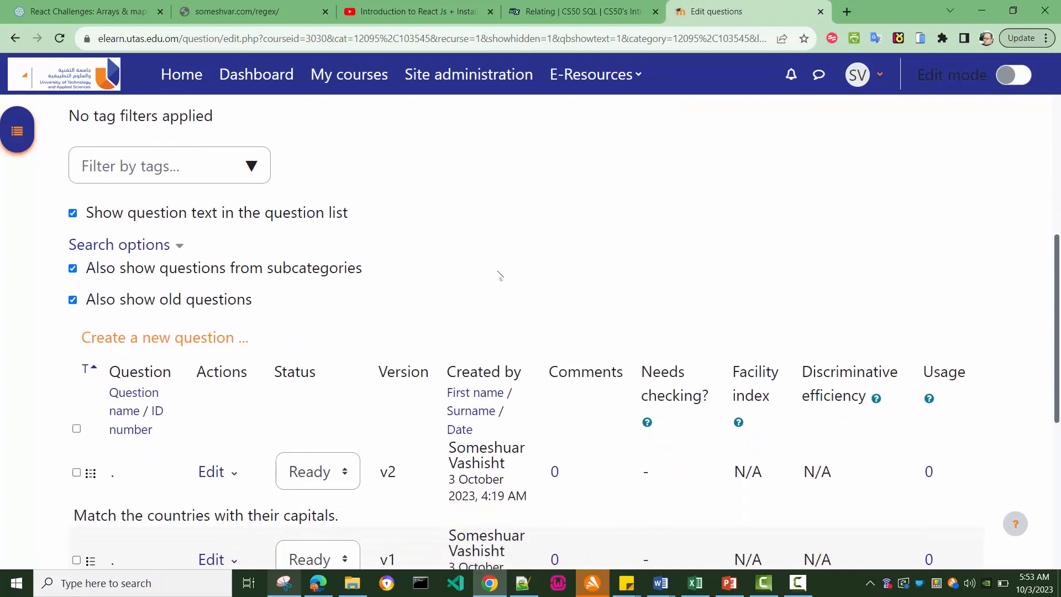
pyautogui.scroll(-3, 500, 276)
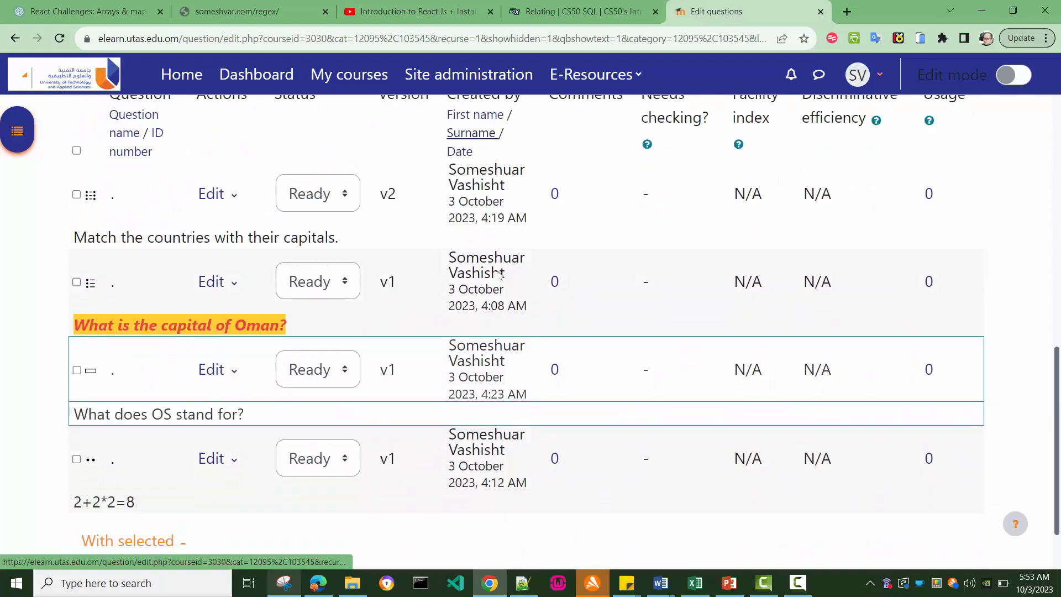
pyautogui.scroll(5, 498, 303)
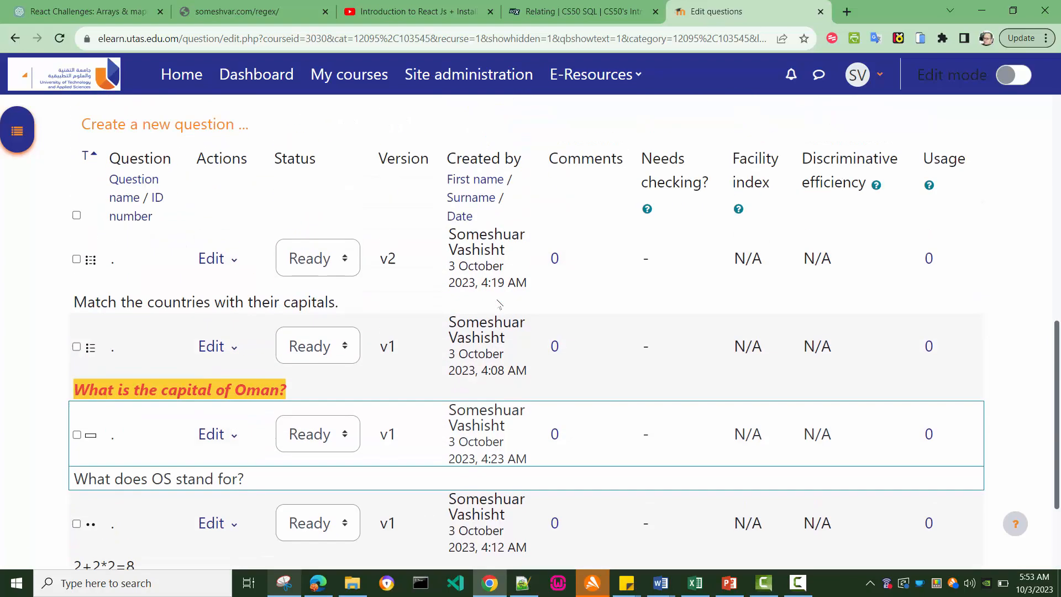
pyautogui.scroll(-4, 496, 310)
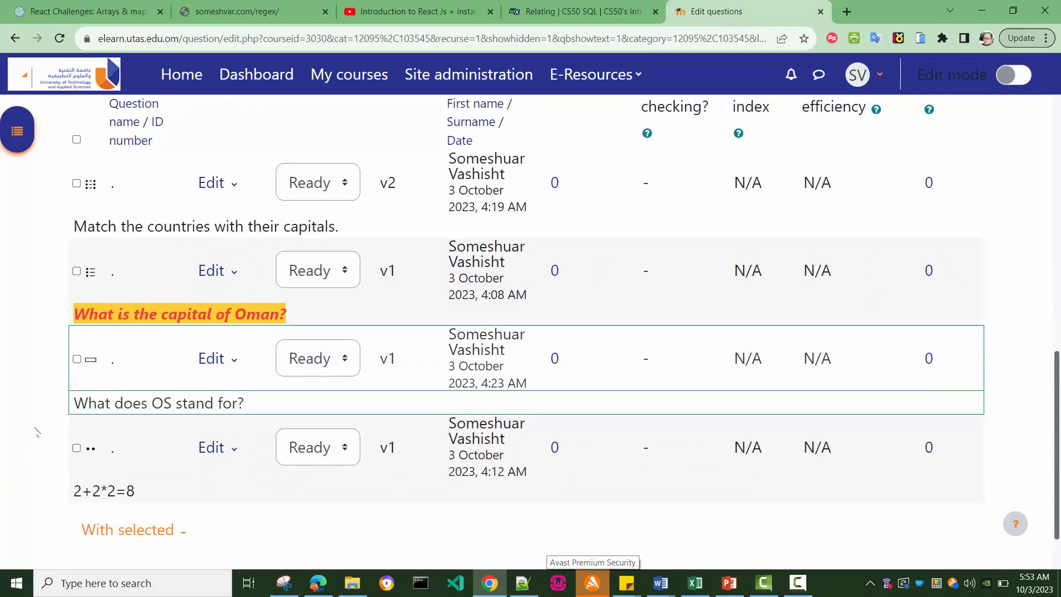
pyautogui.scroll(4, 36, 432)
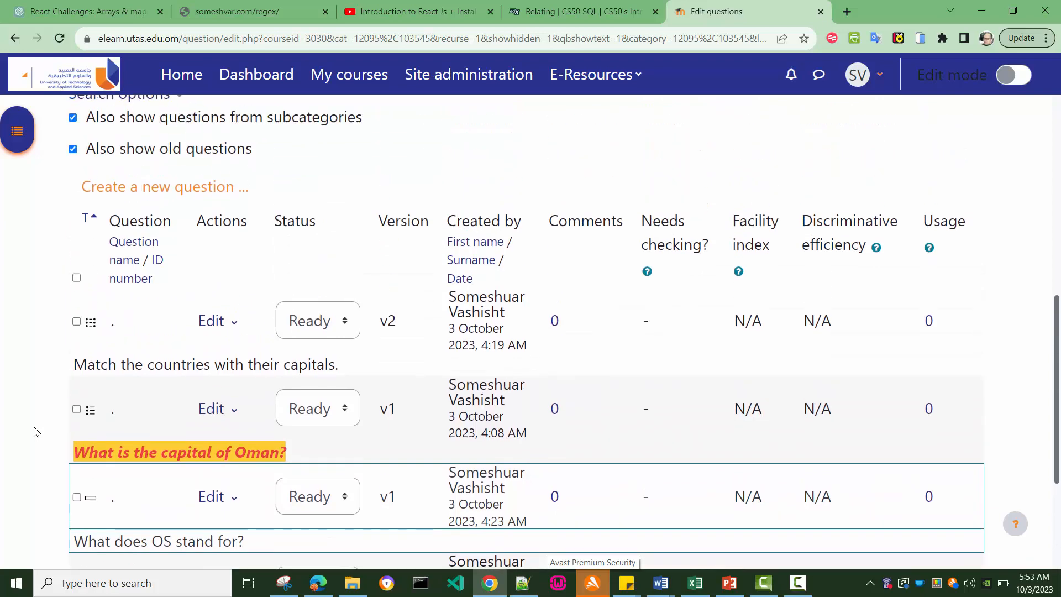
pyautogui.scroll(4, 36, 432)
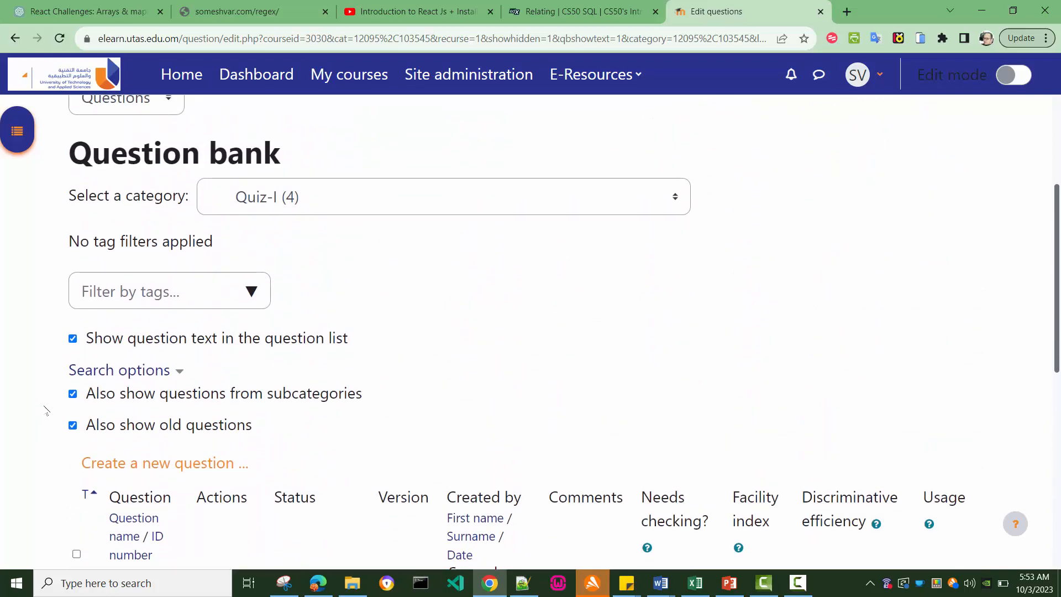